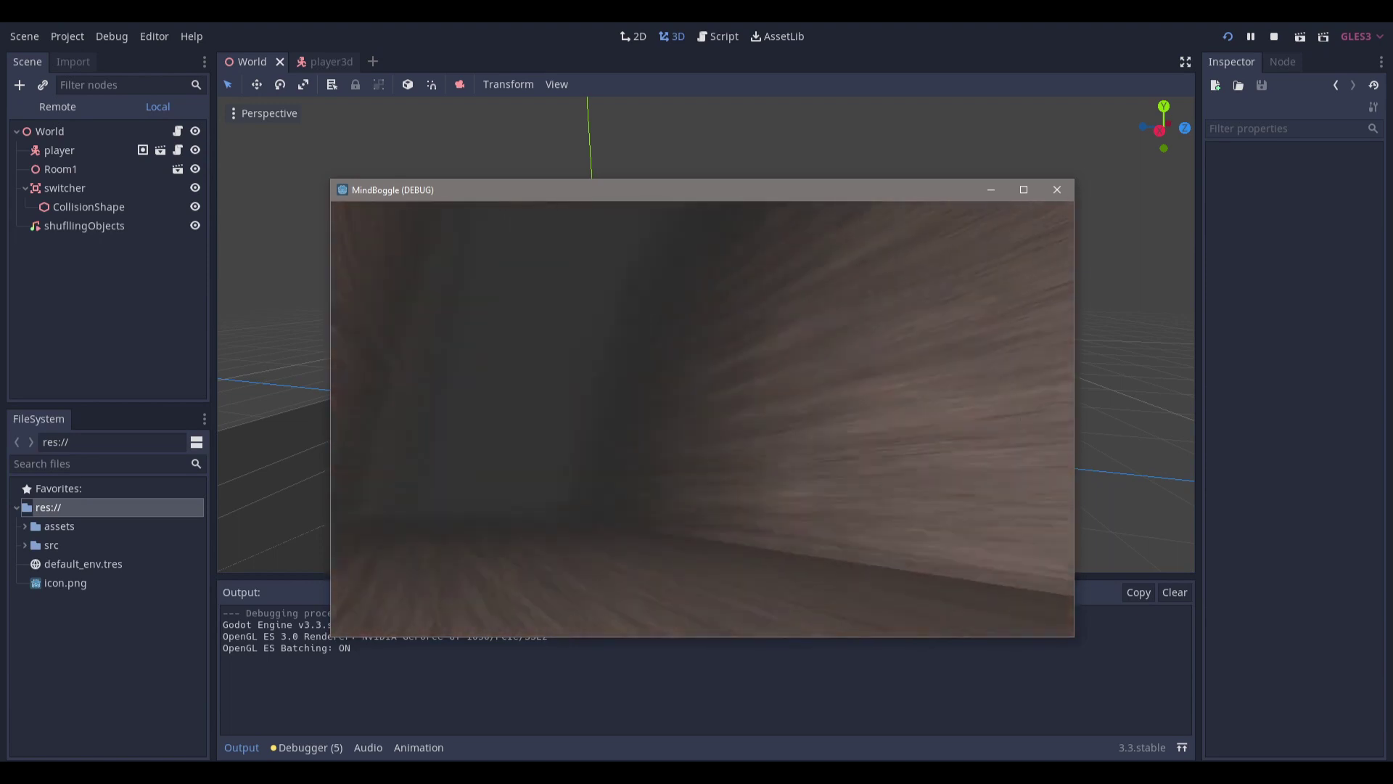
# Run the project, walk through the wooden corridor to try out the room change, and quit the game
pyautogui.press('Escape')
pyautogui.press('F5')
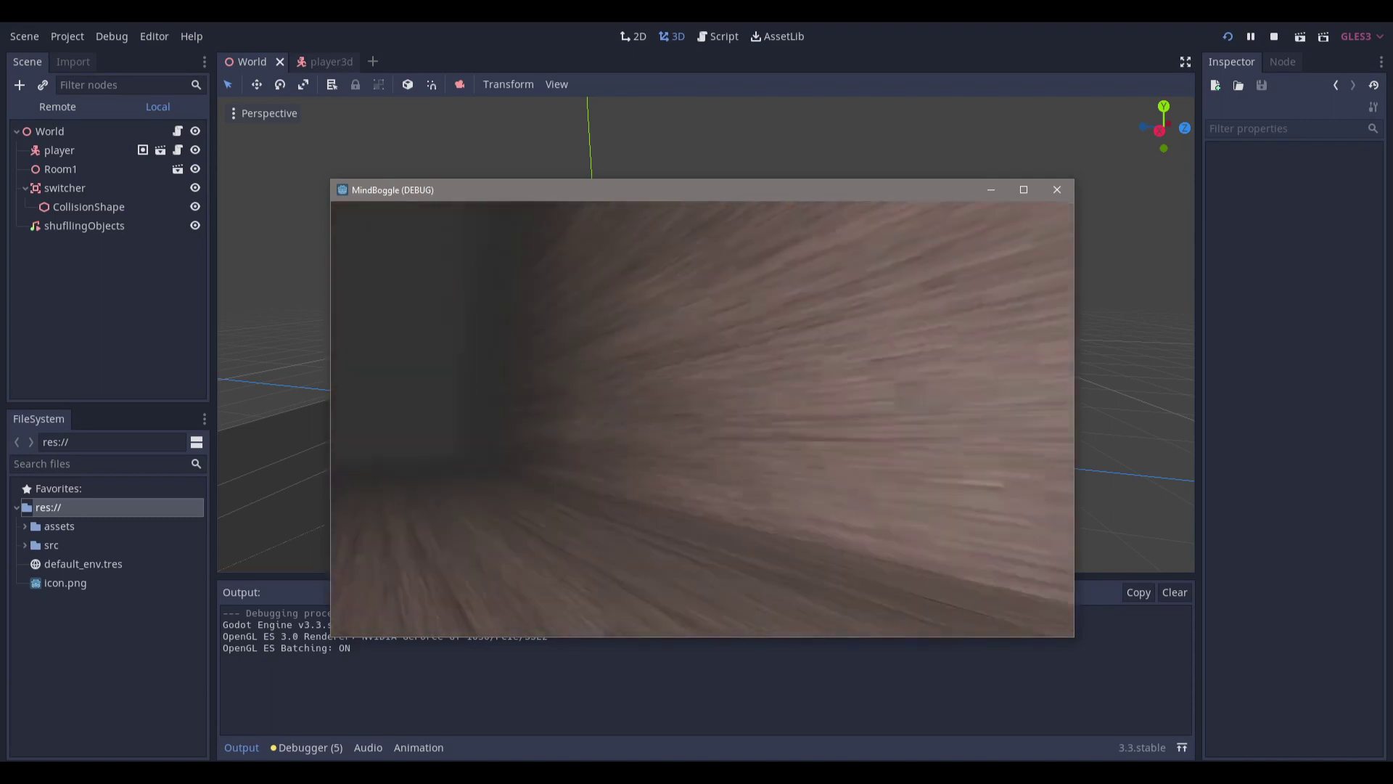
pyautogui.press('w')
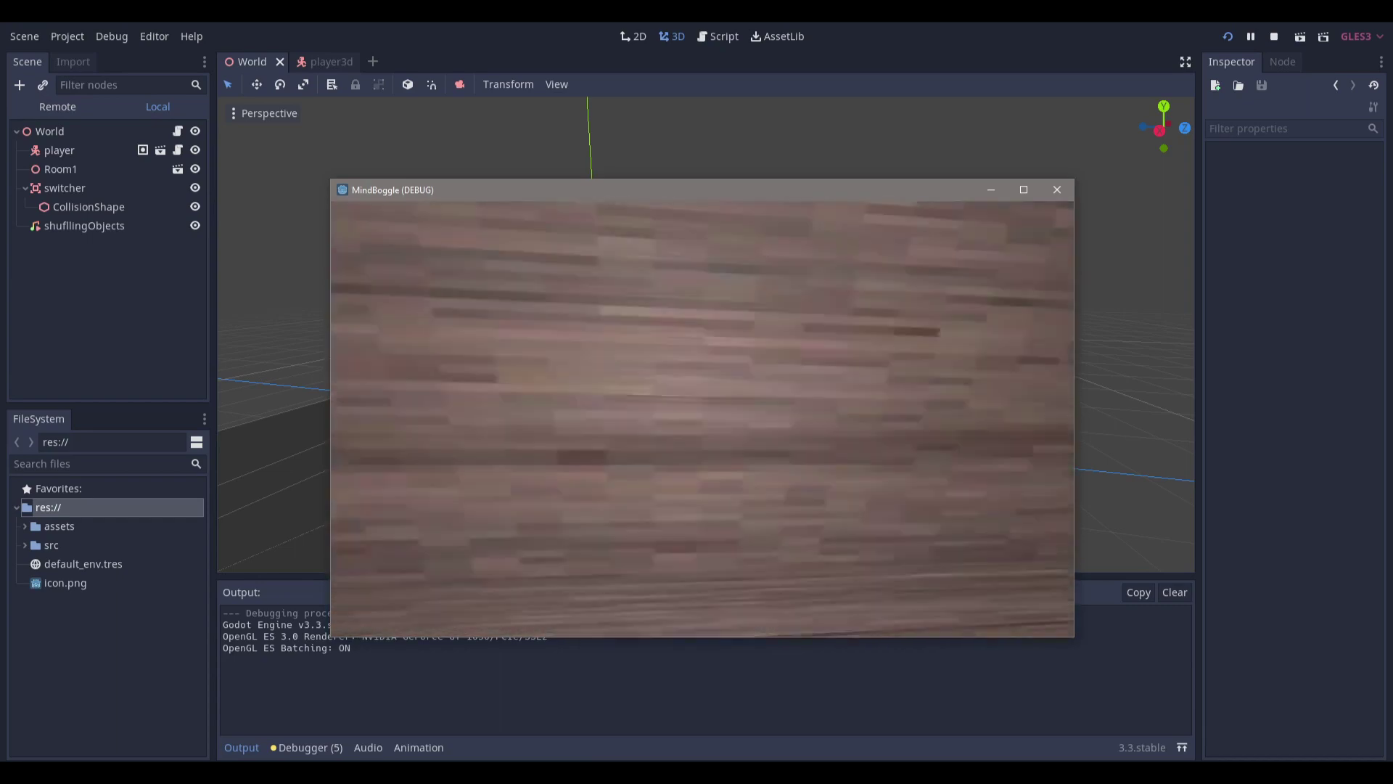
pyautogui.press('w')
pyautogui.press('Escape')
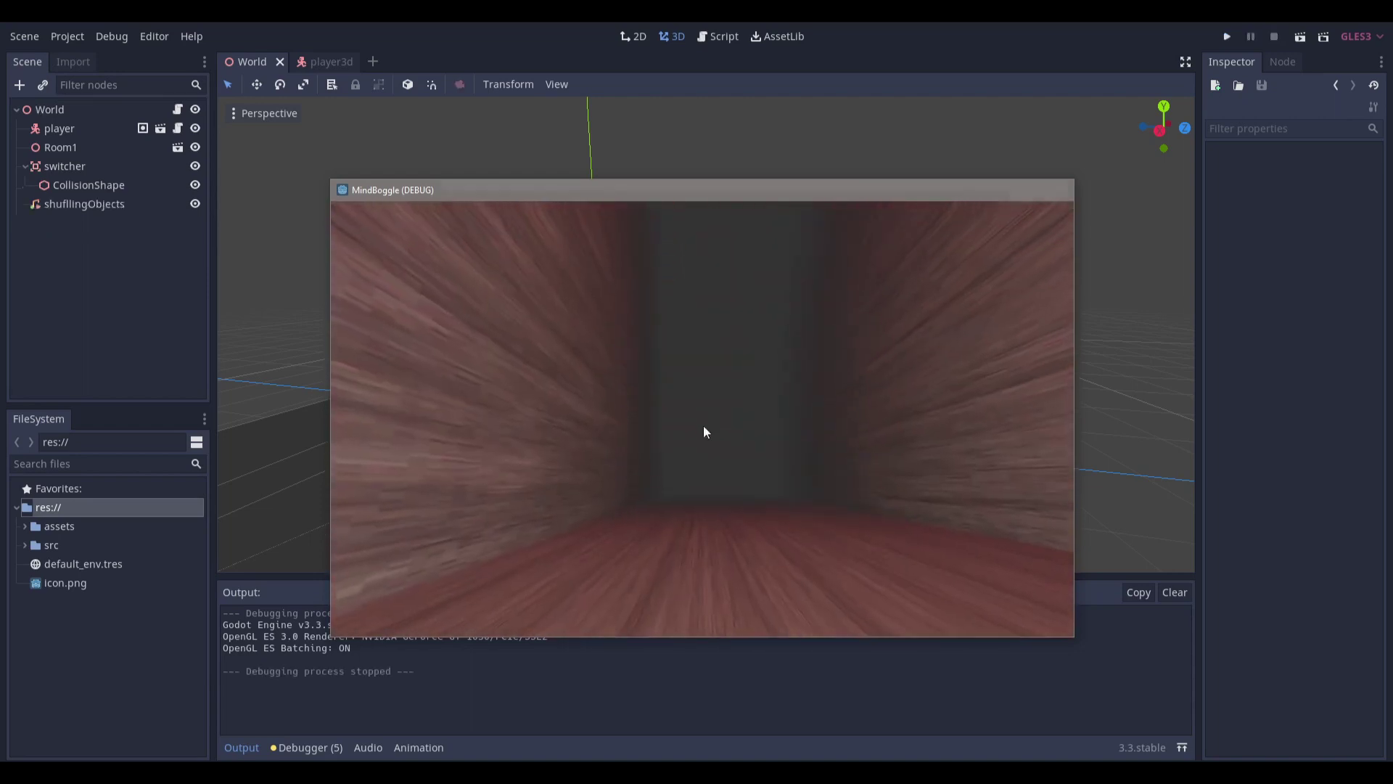
# View the corridor in the World scene from outside and switch to the Room1 scene
pyautogui.moveTo(755, 355); pyautogui.dragTo(724, 353, button='middle')
pyautogui.scroll(-5, 699, 360)
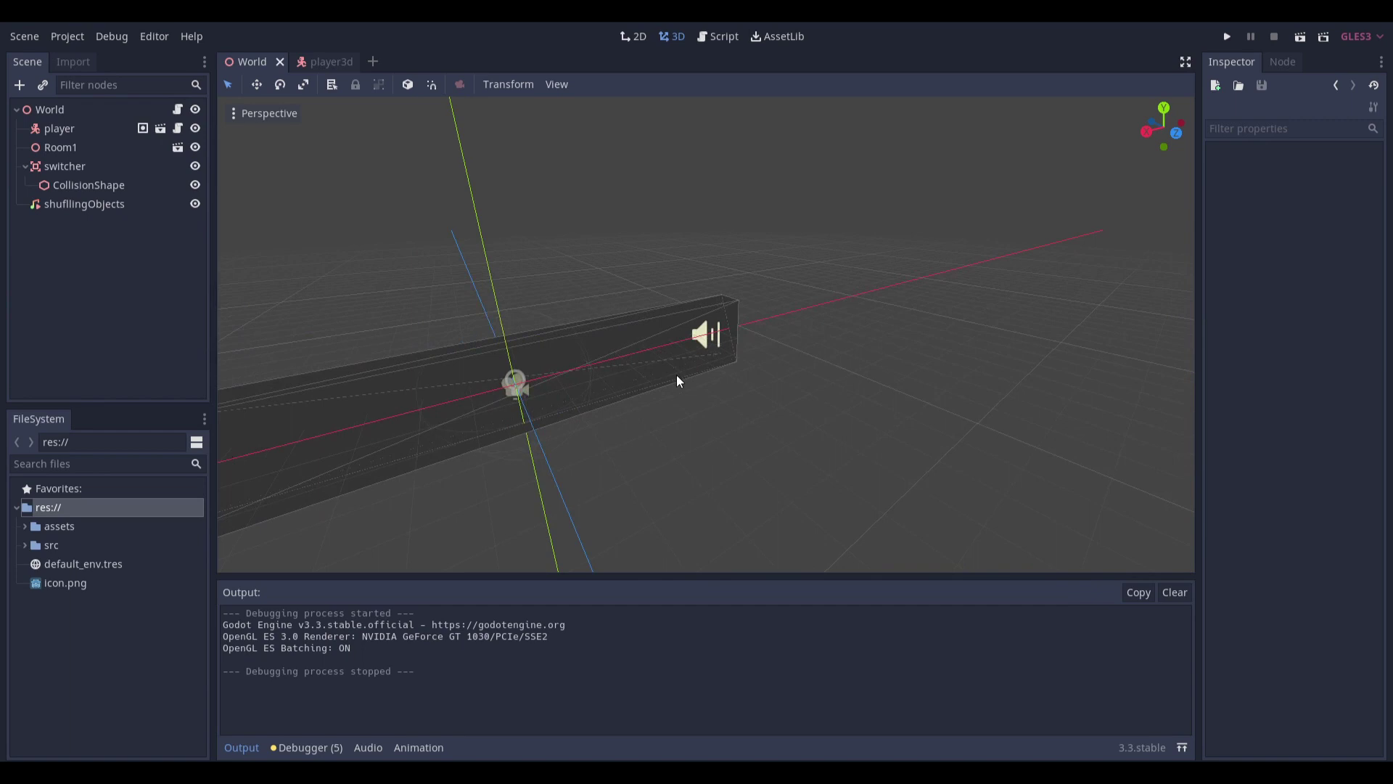
pyautogui.scroll(-2, 676, 375)
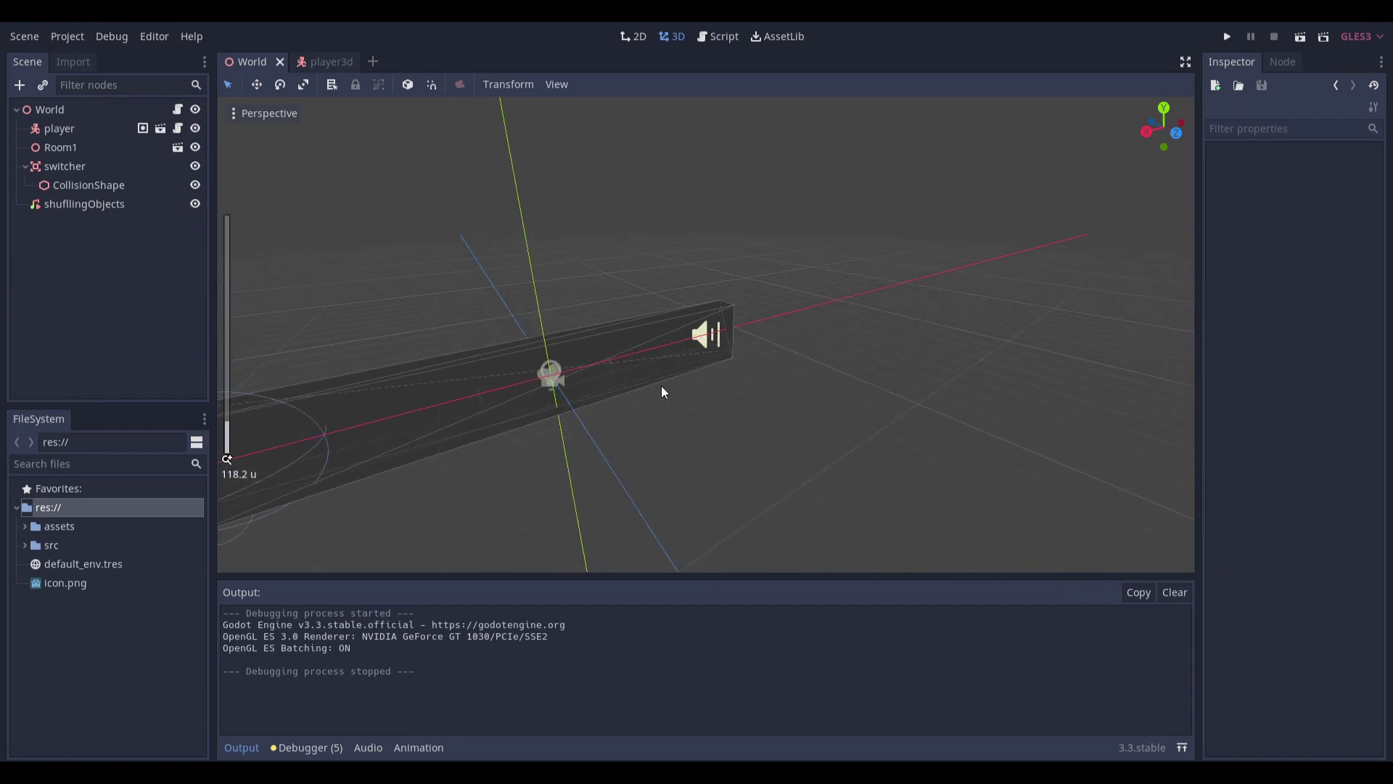
pyautogui.moveTo(660, 385); pyautogui.dragTo(652, 388, button='middle')
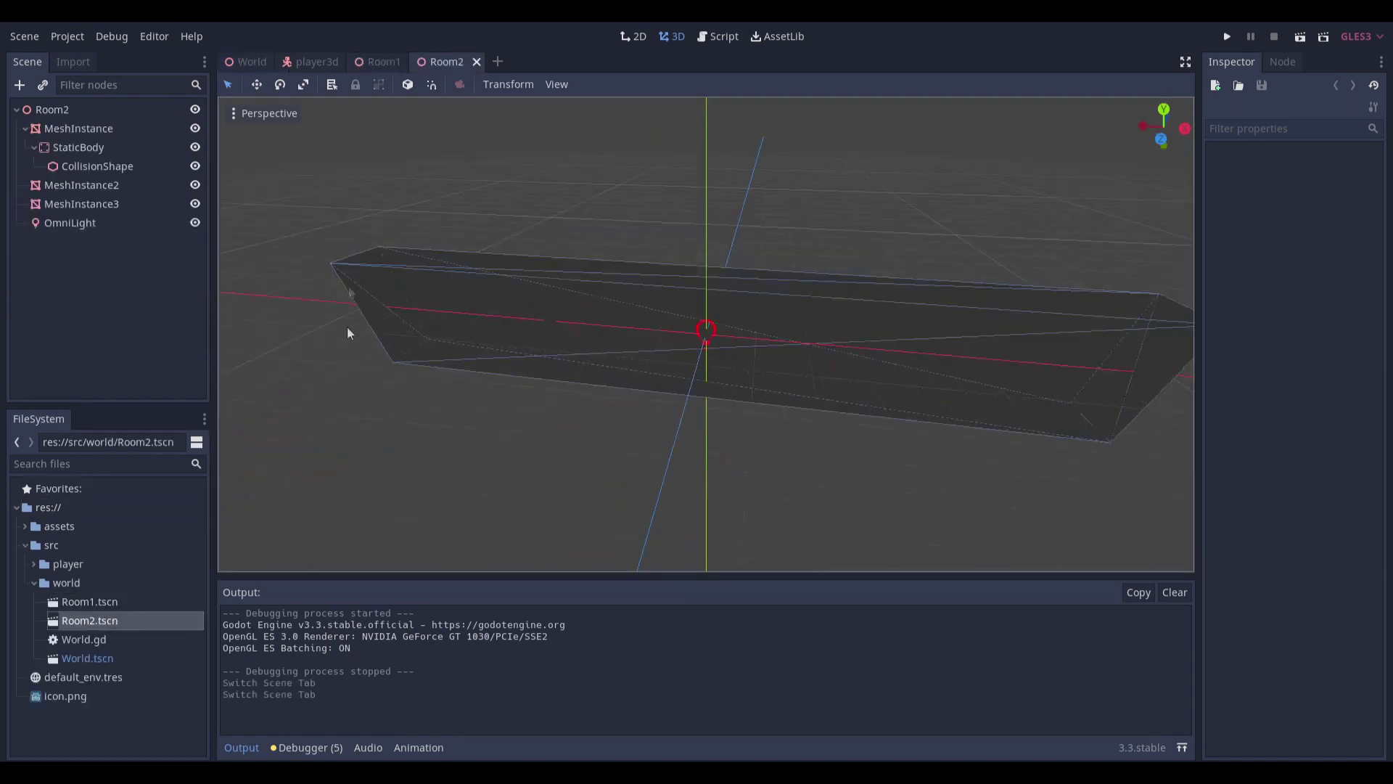
pyautogui.click(377, 62)
pyautogui.scroll(3, 650, 319)
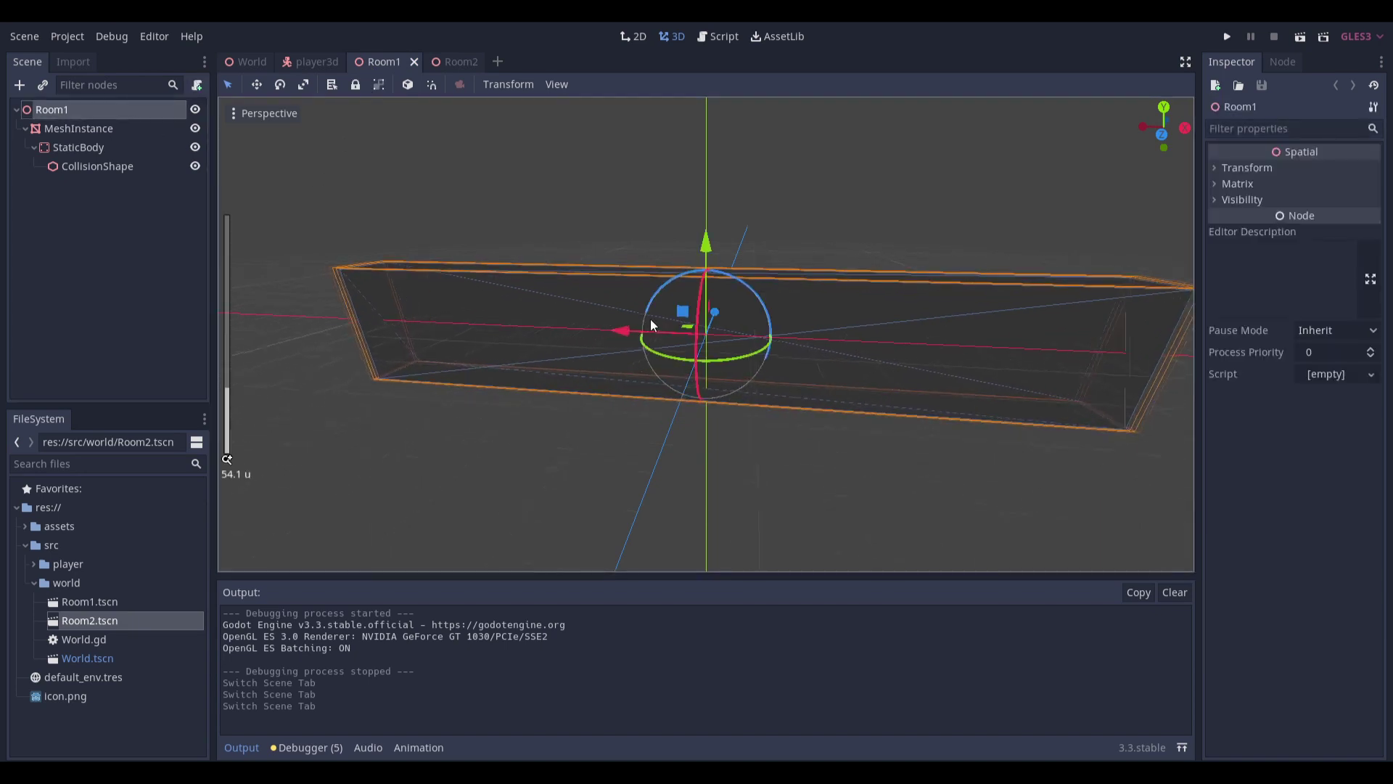
# Inspect the cube mesh settings of Room1's MeshInstance and expand its wood material
pyautogui.click(74, 127)
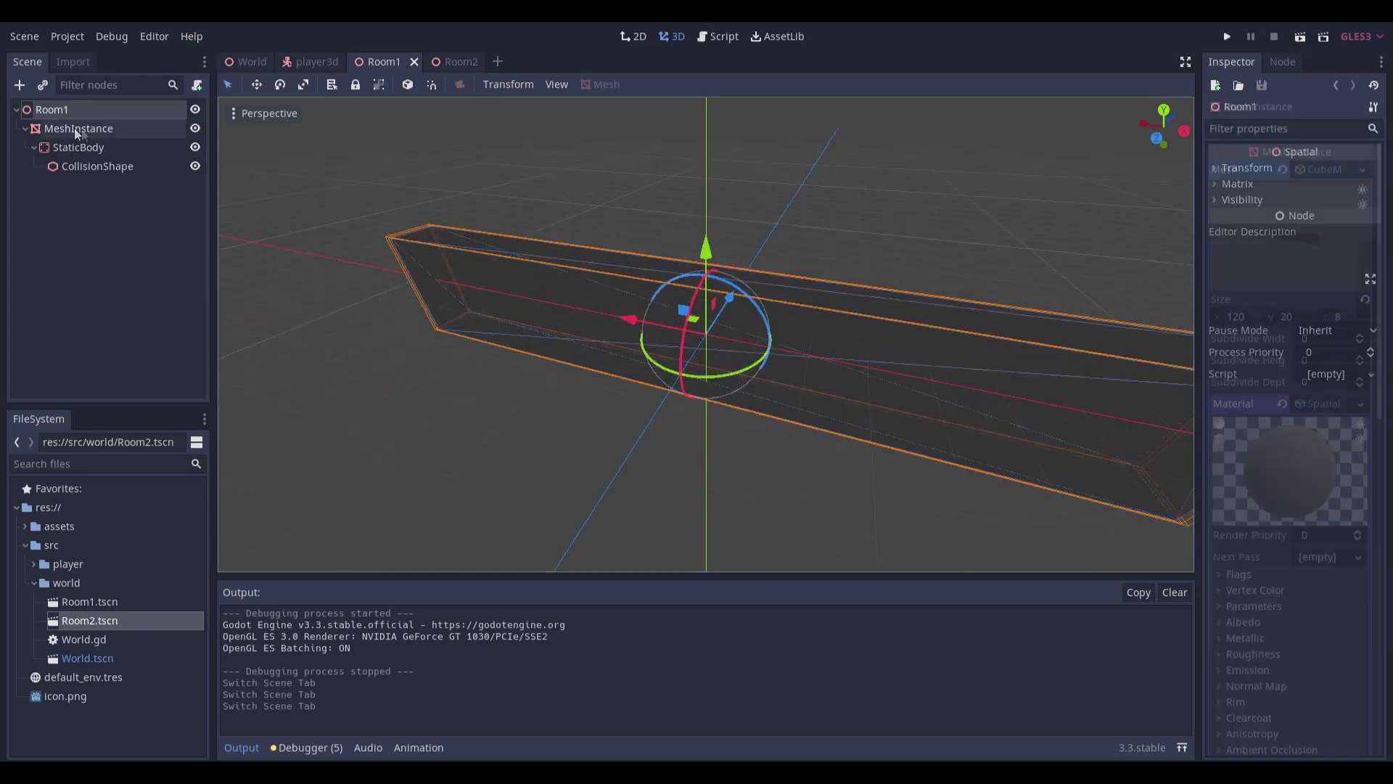
pyautogui.scroll(-1, 1275, 410)
pyautogui.click(1330, 373)
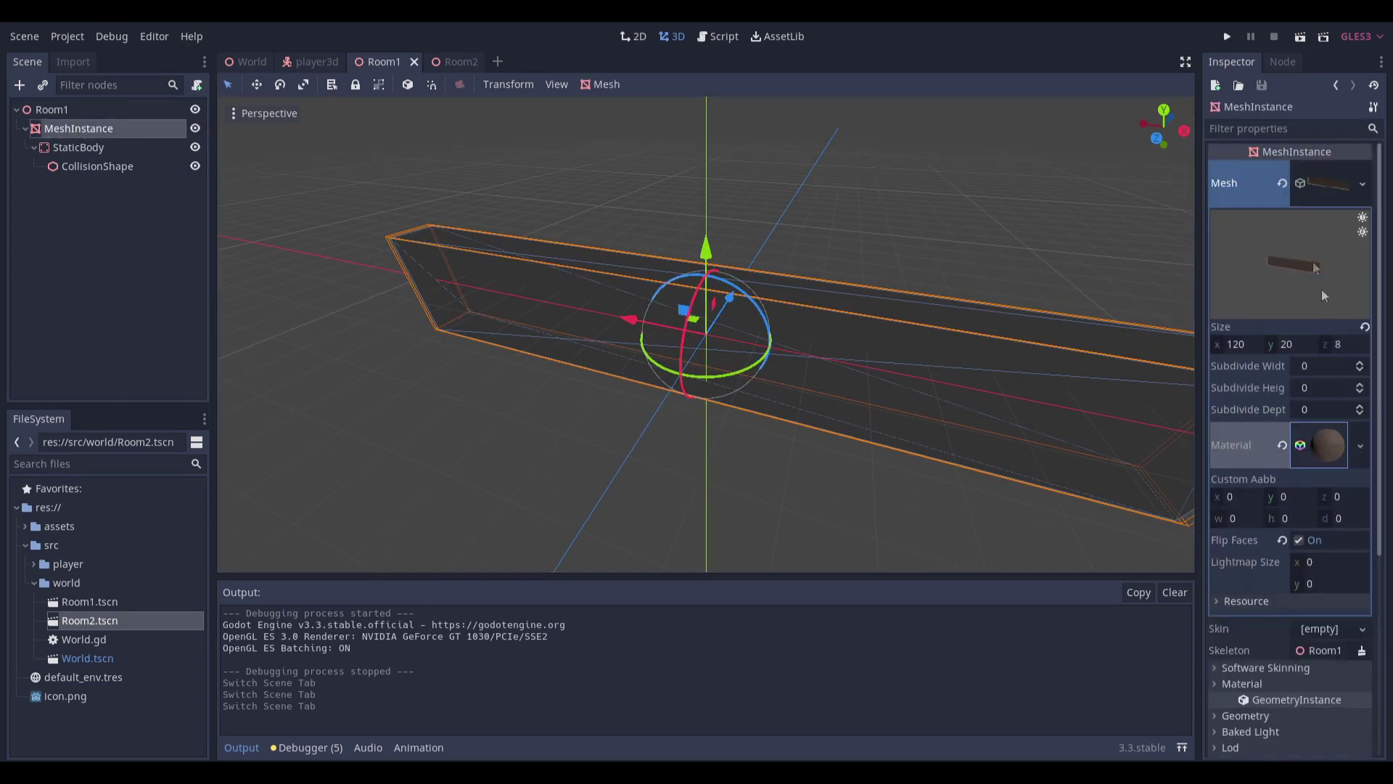
pyautogui.click(1327, 182)
pyautogui.click(1317, 186)
pyautogui.click(1315, 440)
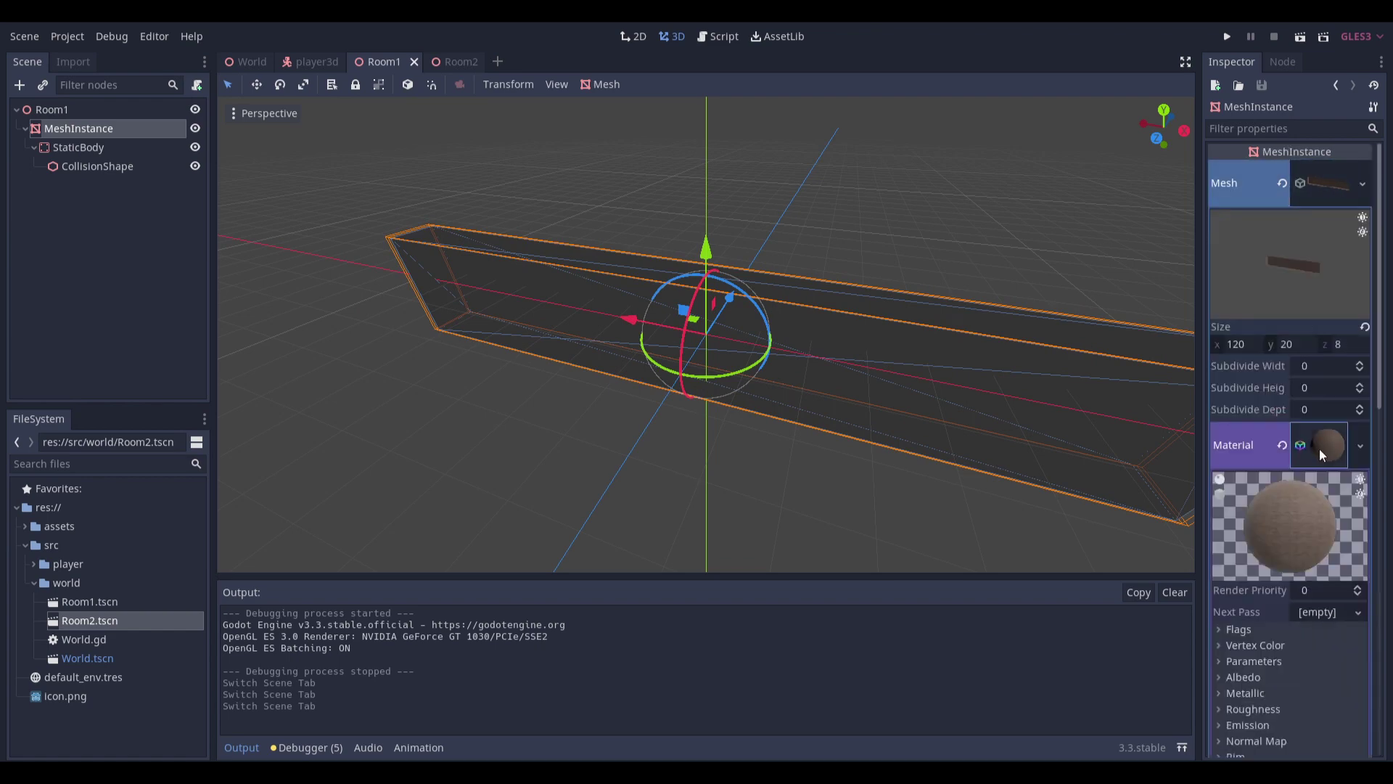
# Expand the assets and wood folders to view the texture files, and collapse the mesh's material settings
pyautogui.doubleClick(73, 528)
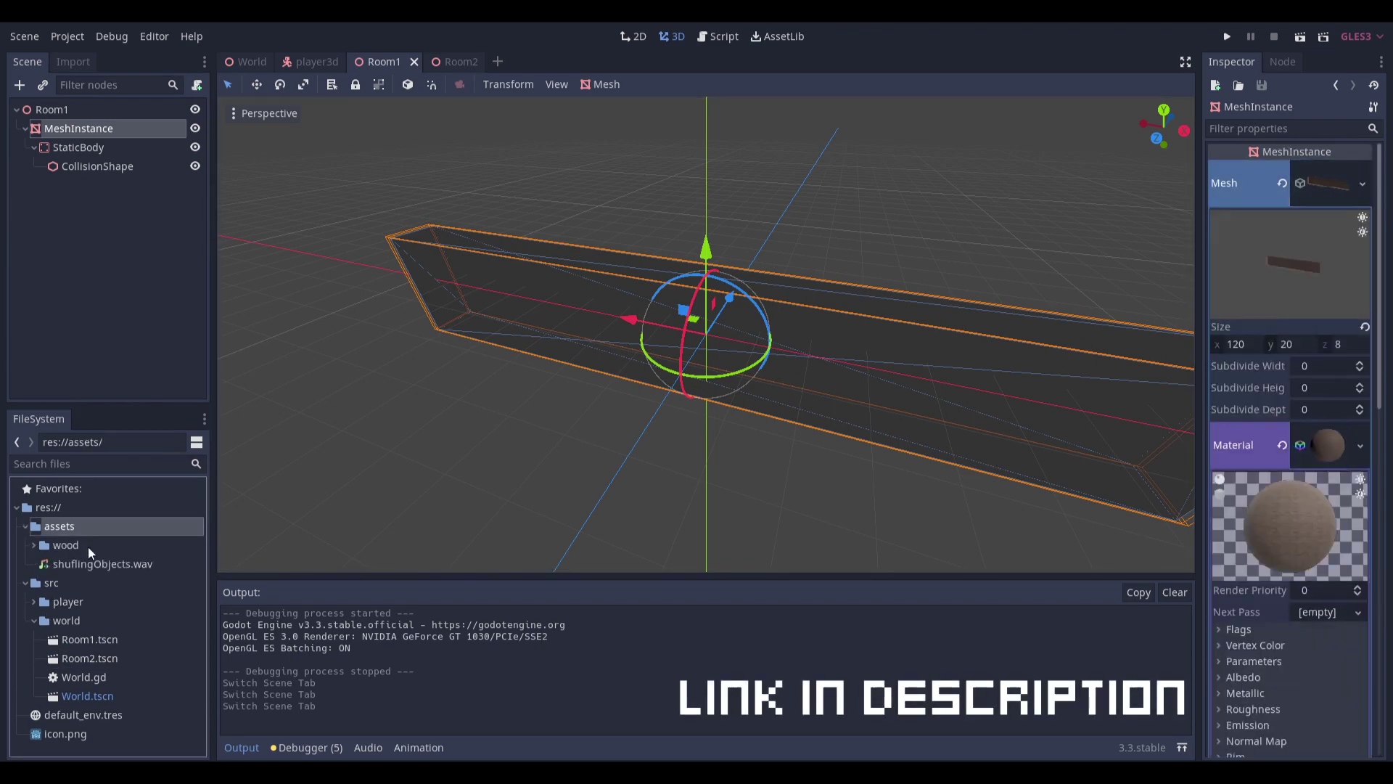
pyautogui.doubleClick(88, 546)
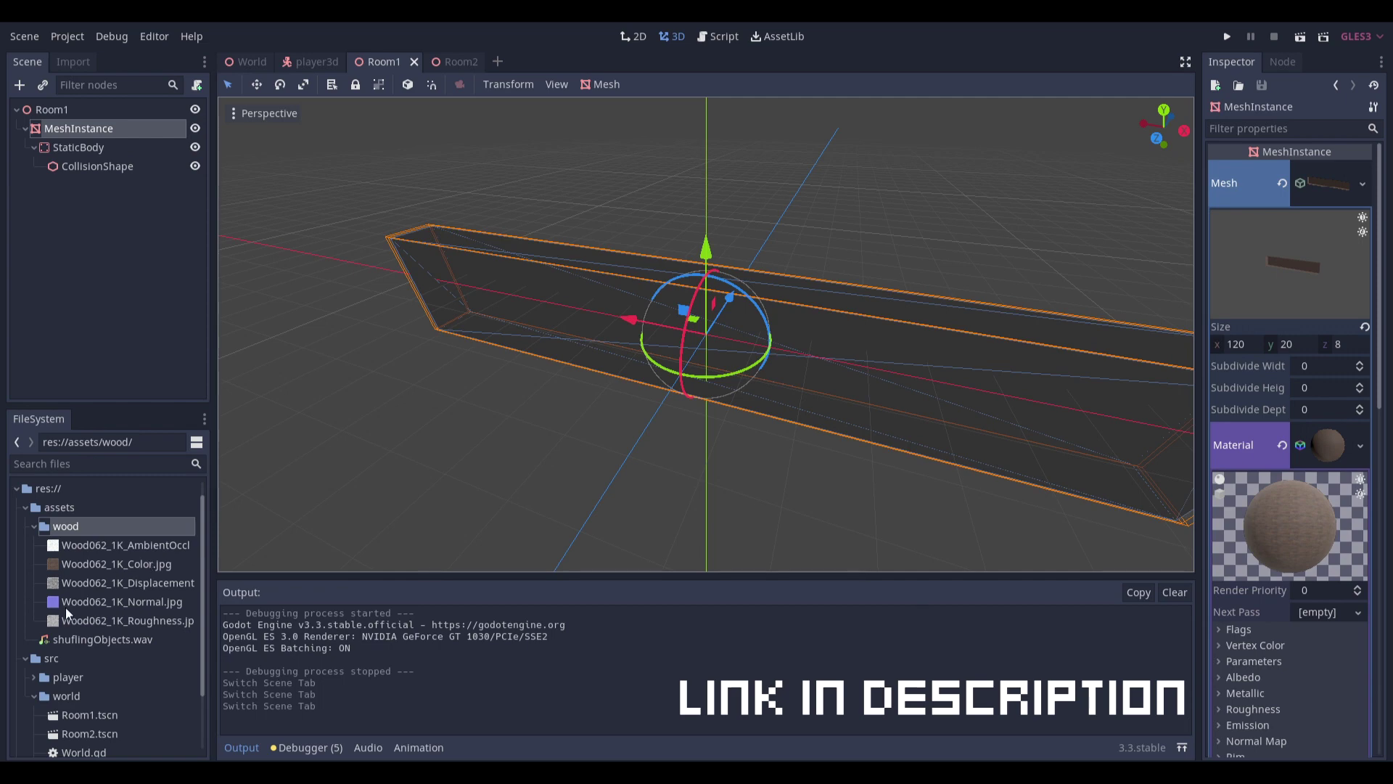
pyautogui.click(1326, 446)
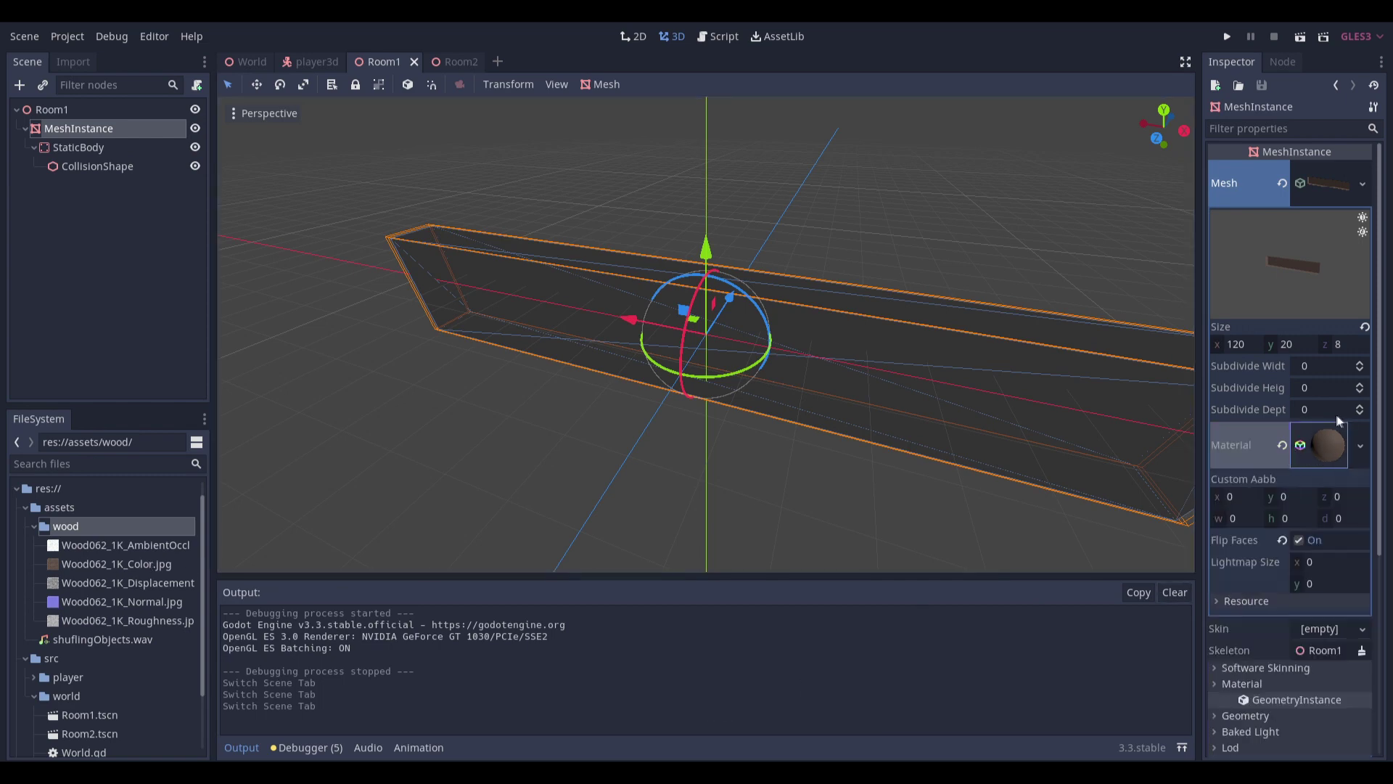
# Compare Room1's mesh with Flip Faces on and off from several angles, and leave Flip Faces off
pyautogui.moveTo(1175, 347); pyautogui.dragTo(673, 185, button='middle')
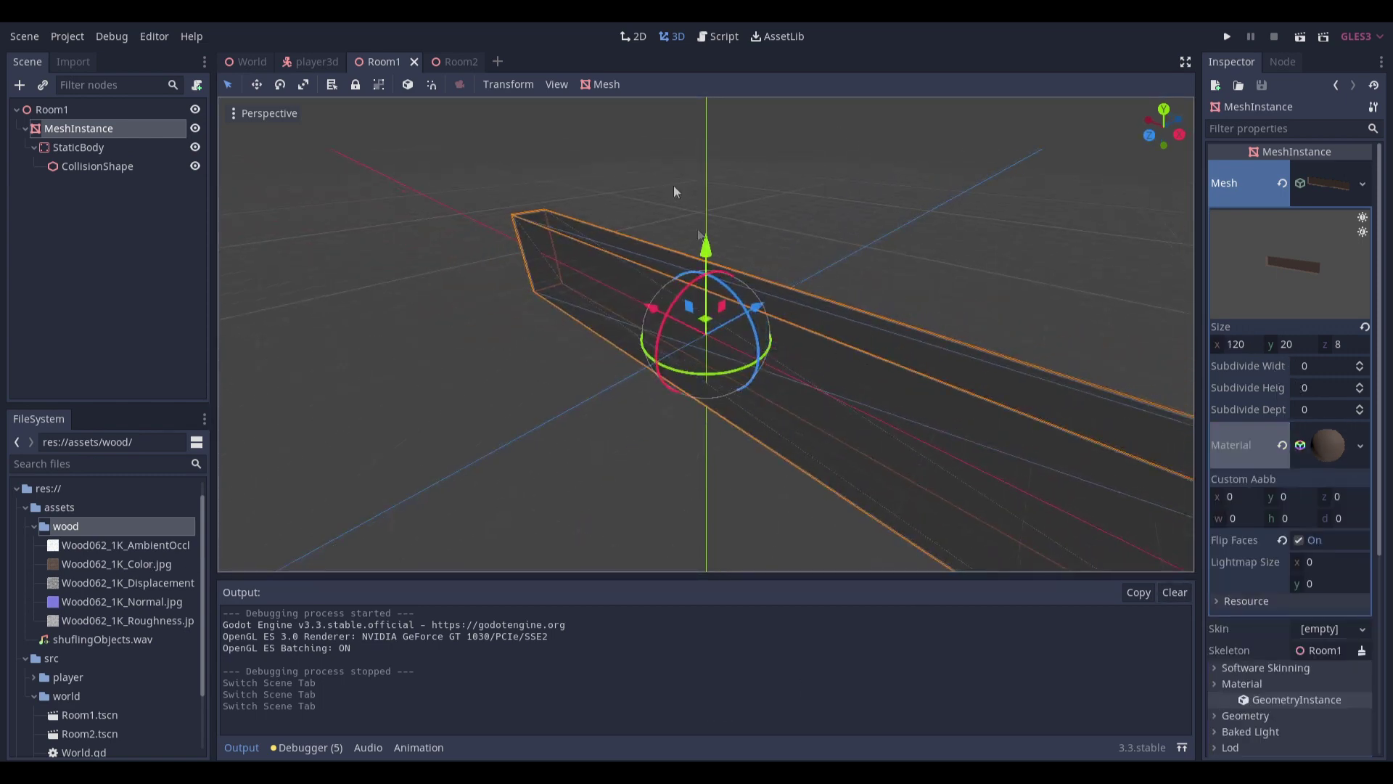
pyautogui.click(1298, 540)
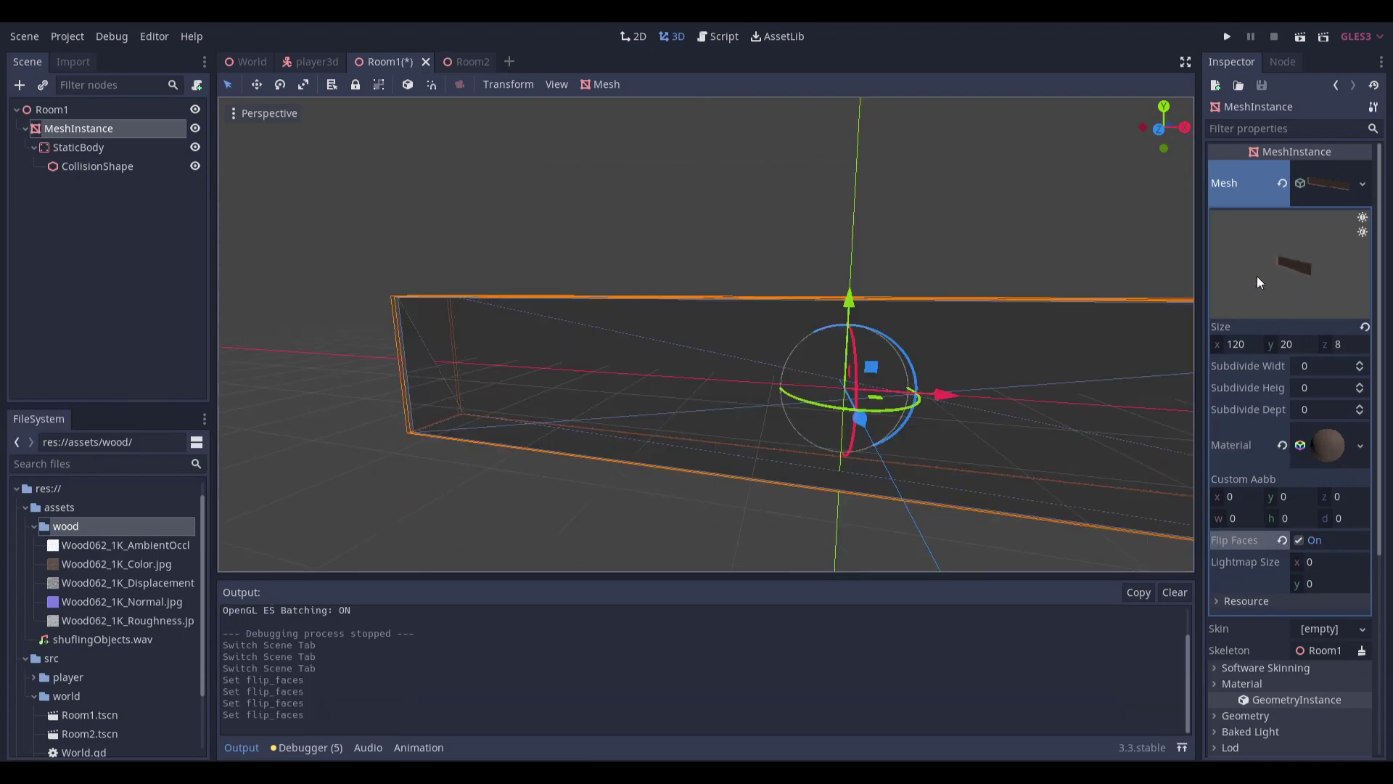
pyautogui.scroll(5, 908, 367)
pyautogui.moveTo(908, 368); pyautogui.dragTo(835, 396, button='middle')
pyautogui.scroll(-2, 834, 394)
pyautogui.moveTo(748, 428); pyautogui.dragTo(781, 445, button='right')
pyautogui.press('w')
pyautogui.scroll(20, 708, 471)
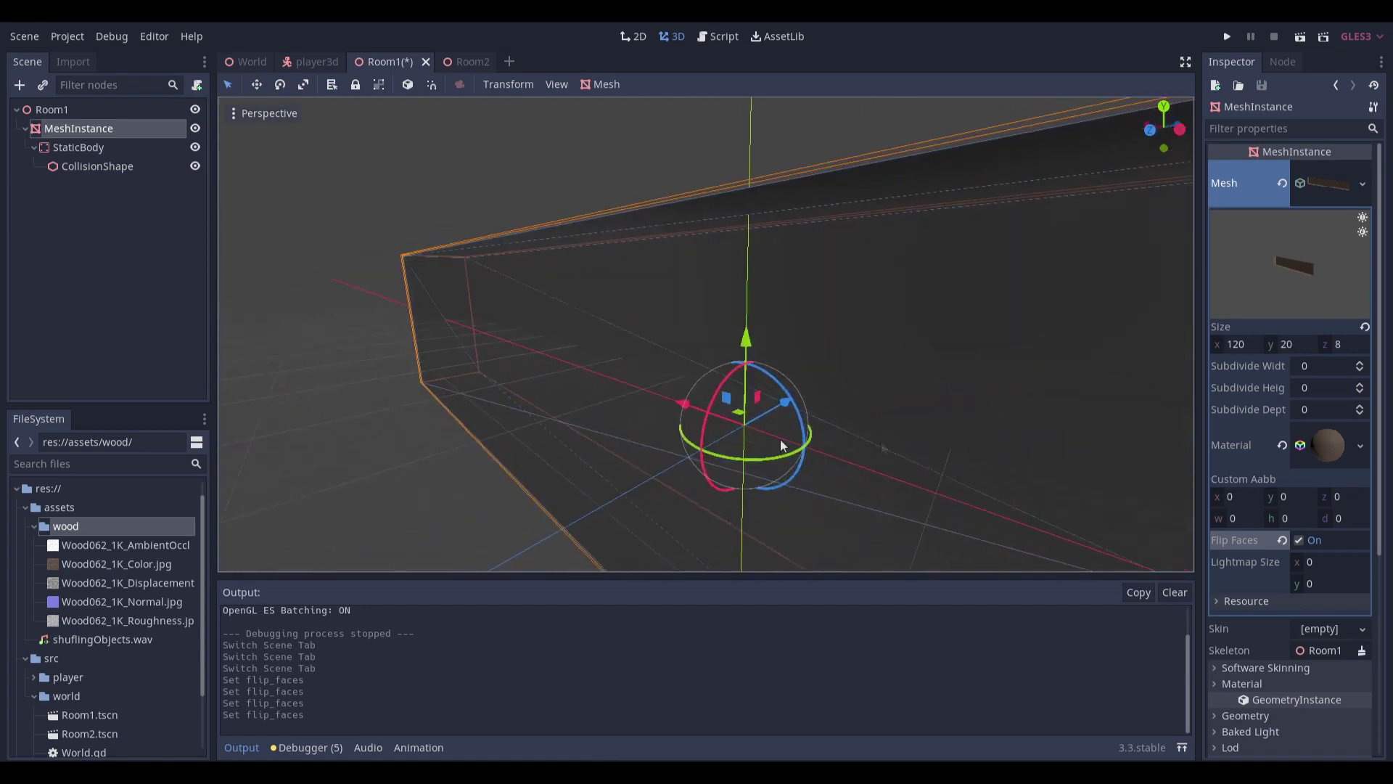
pyautogui.click(1300, 541)
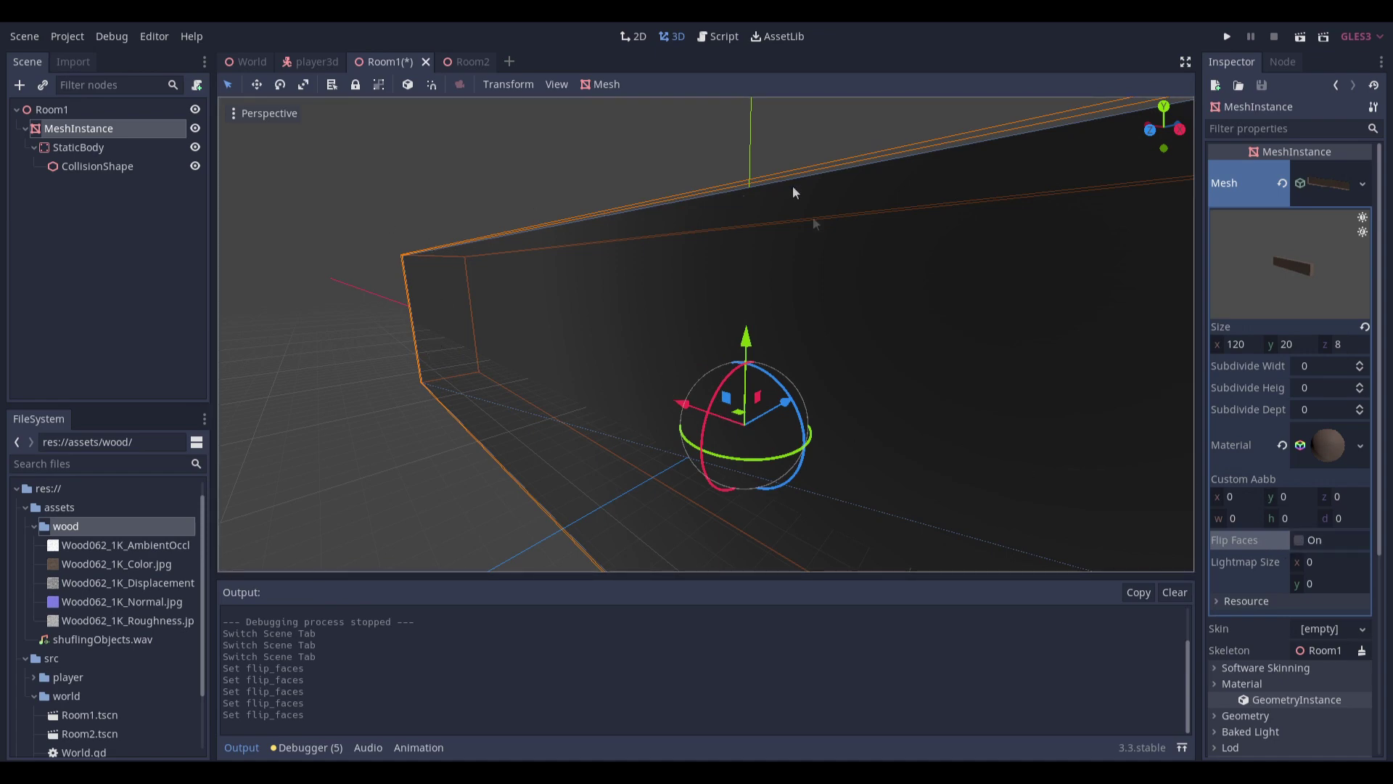
pyautogui.moveTo(793, 429); pyautogui.dragTo(749, 434, button='right')
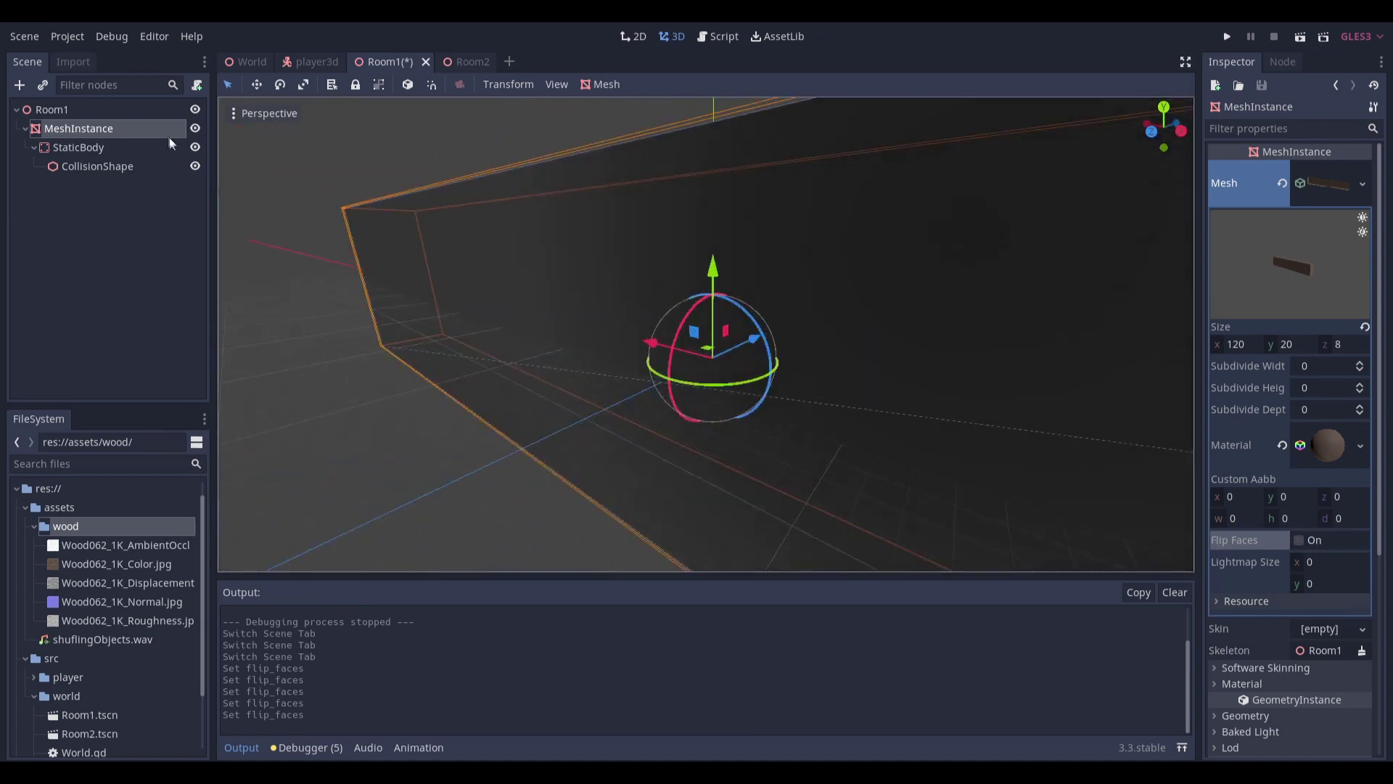
# Create a trimesh static body for Room1's MeshInstance and delete the extra StaticBody2 node
pyautogui.click(601, 85)
pyautogui.click(610, 107)
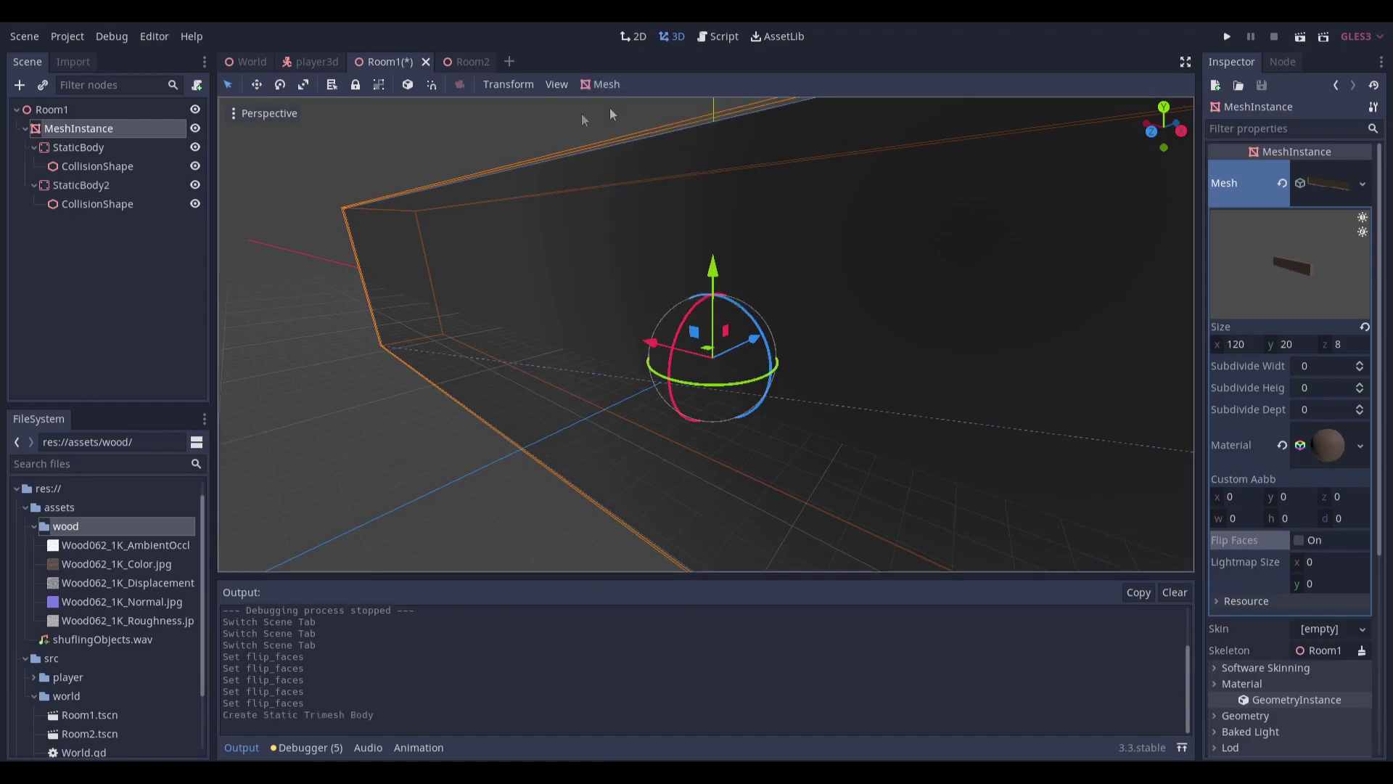
pyautogui.click(119, 181)
pyautogui.press('Delete')
pyautogui.press('Return')
# Inspect the StaticBody under Room1's mesh from inside the corridor and save the scene
pyautogui.click(135, 148)
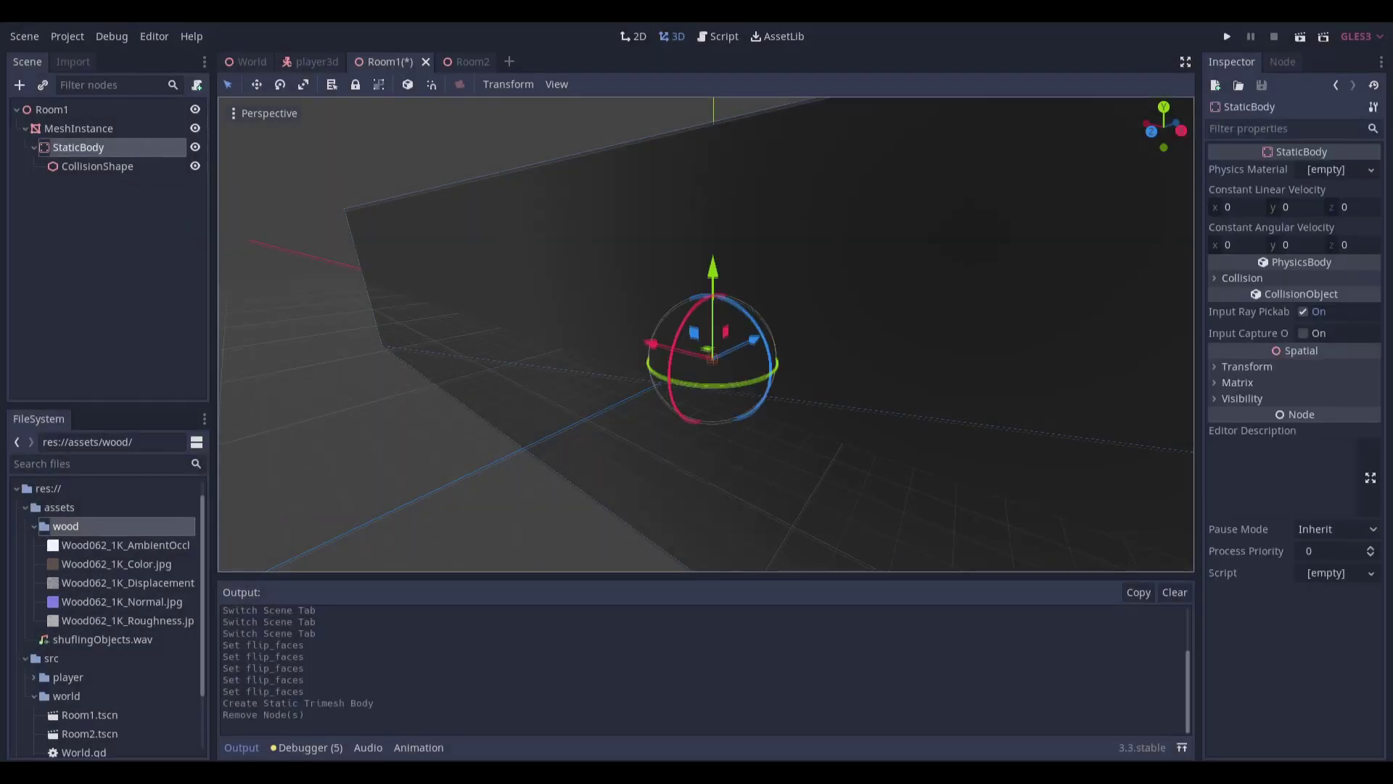
pyautogui.moveTo(614, 249); pyautogui.dragTo(613, 249, button='right')
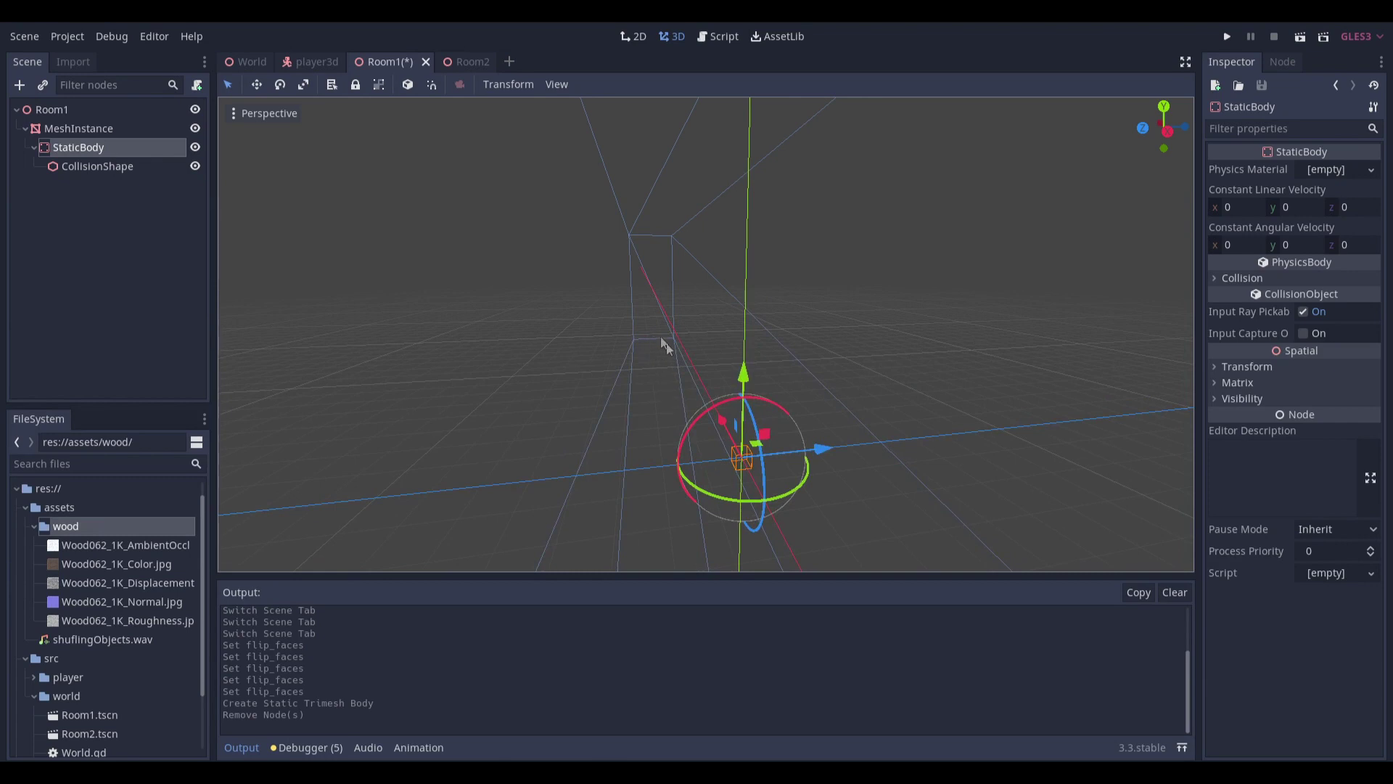
pyautogui.moveTo(665, 346); pyautogui.dragTo(665, 346, button='right')
pyautogui.moveTo(593, 220); pyautogui.dragTo(594, 219, button='right')
pyautogui.hotkey('ctrl', 's')
# Open the Room2 scene and examine the glowing red sphere MeshInstance2 and the corridor's interior
pyautogui.click(469, 60)
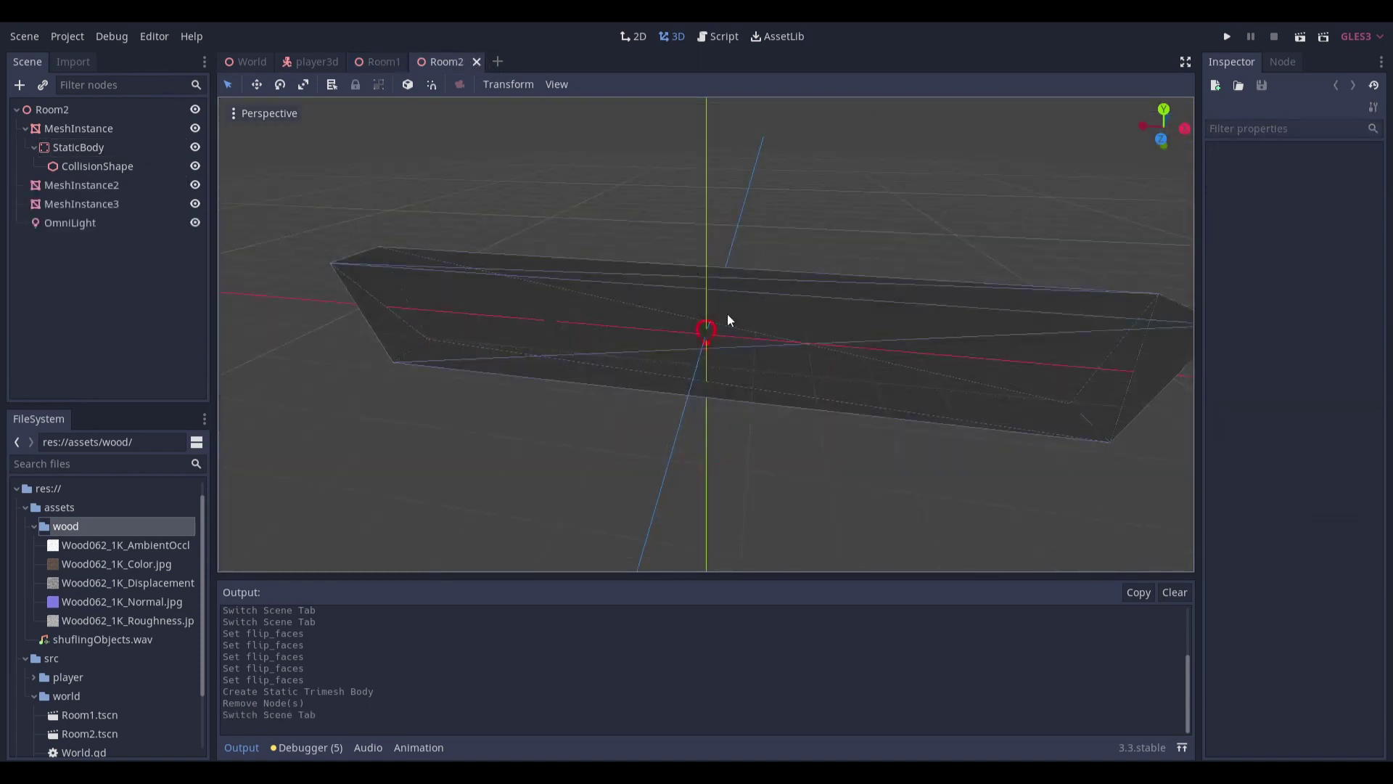
pyautogui.click(82, 184)
pyautogui.scroll(5, 720, 350)
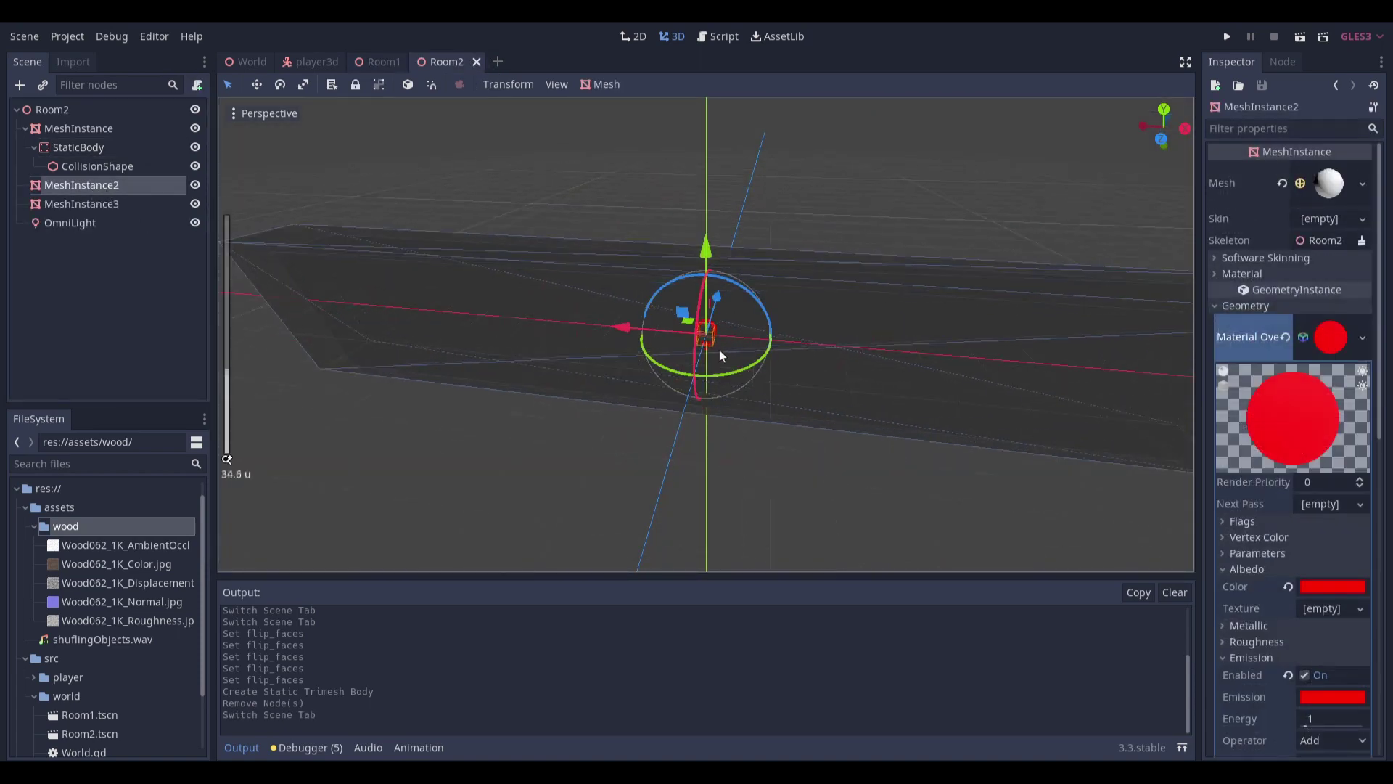
pyautogui.moveTo(796, 316); pyautogui.dragTo(682, 320, button='middle')
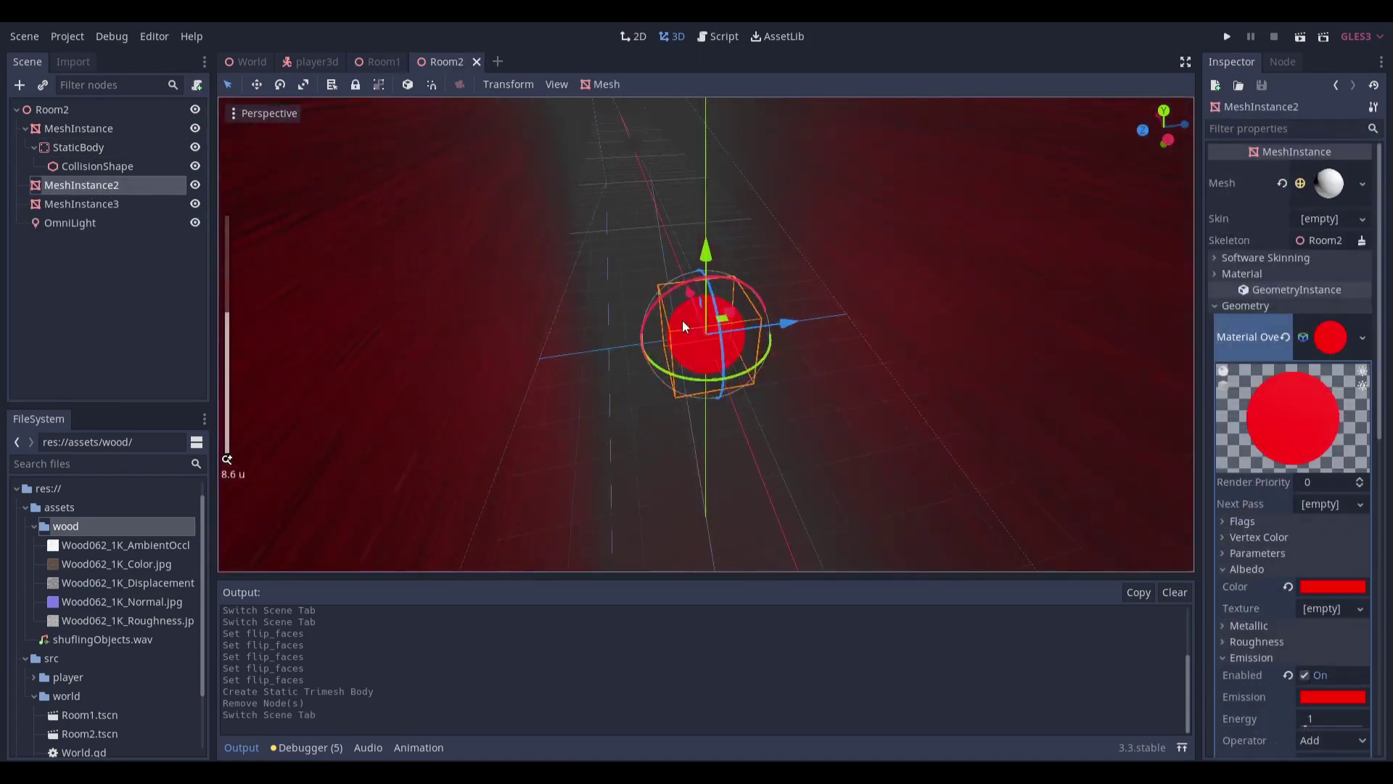
pyautogui.moveTo(684, 312); pyautogui.dragTo(776, 256, button='right')
pyautogui.press('w')
pyautogui.press('w')
pyautogui.press('w')
pyautogui.scroll(3, 705, 334)
pyautogui.press('d')
pyautogui.press('s')
pyautogui.click(538, 162)
# Return to the World scene and inspect the Room1 instance at the end of the corridor
pyautogui.click(251, 61)
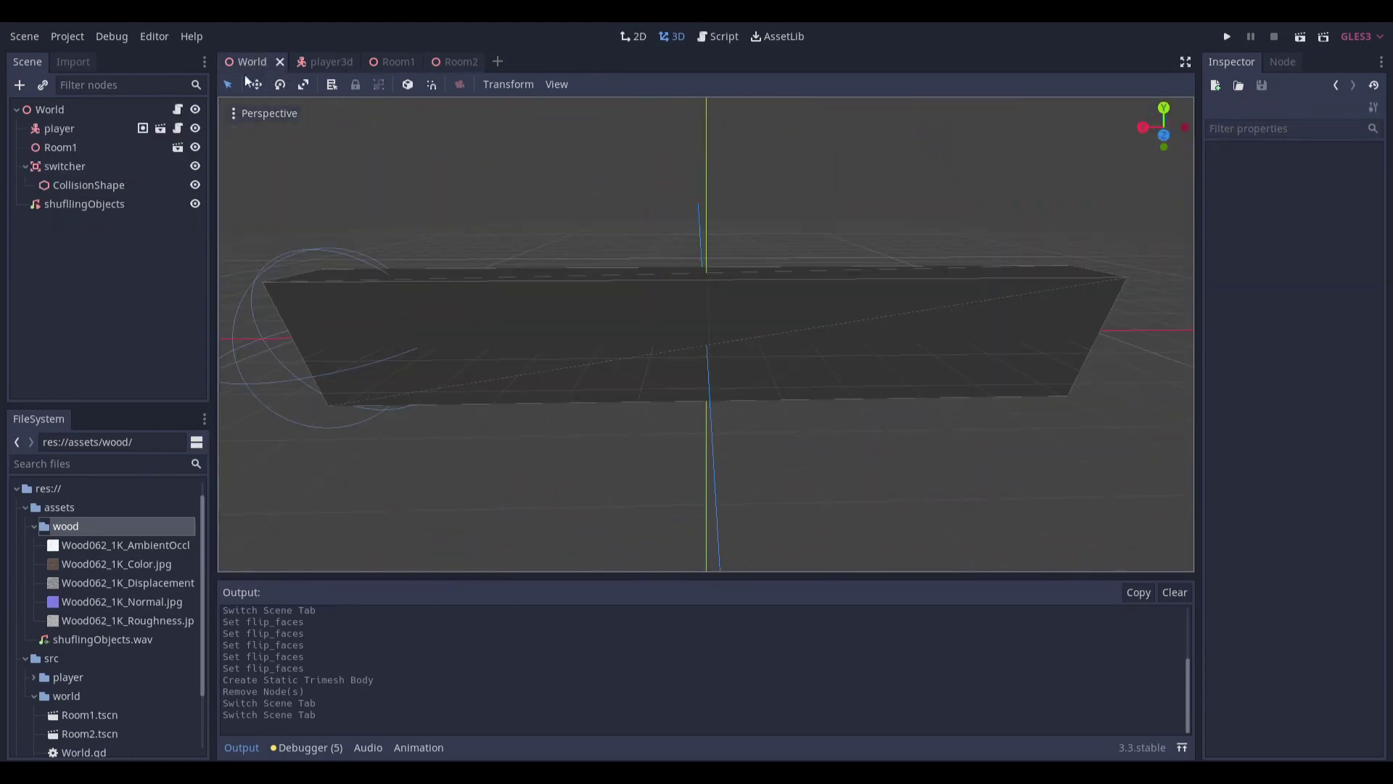
pyautogui.click(89, 113)
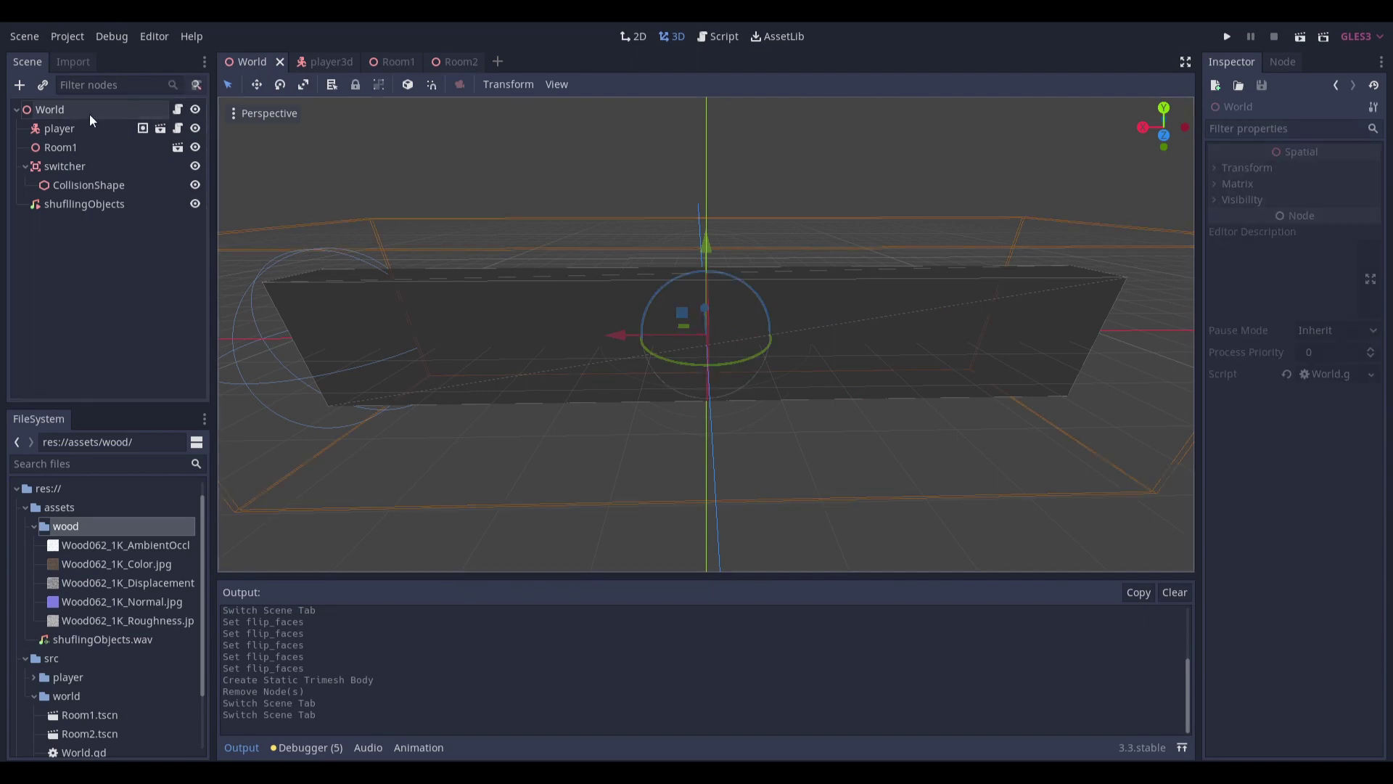
pyautogui.click(73, 150)
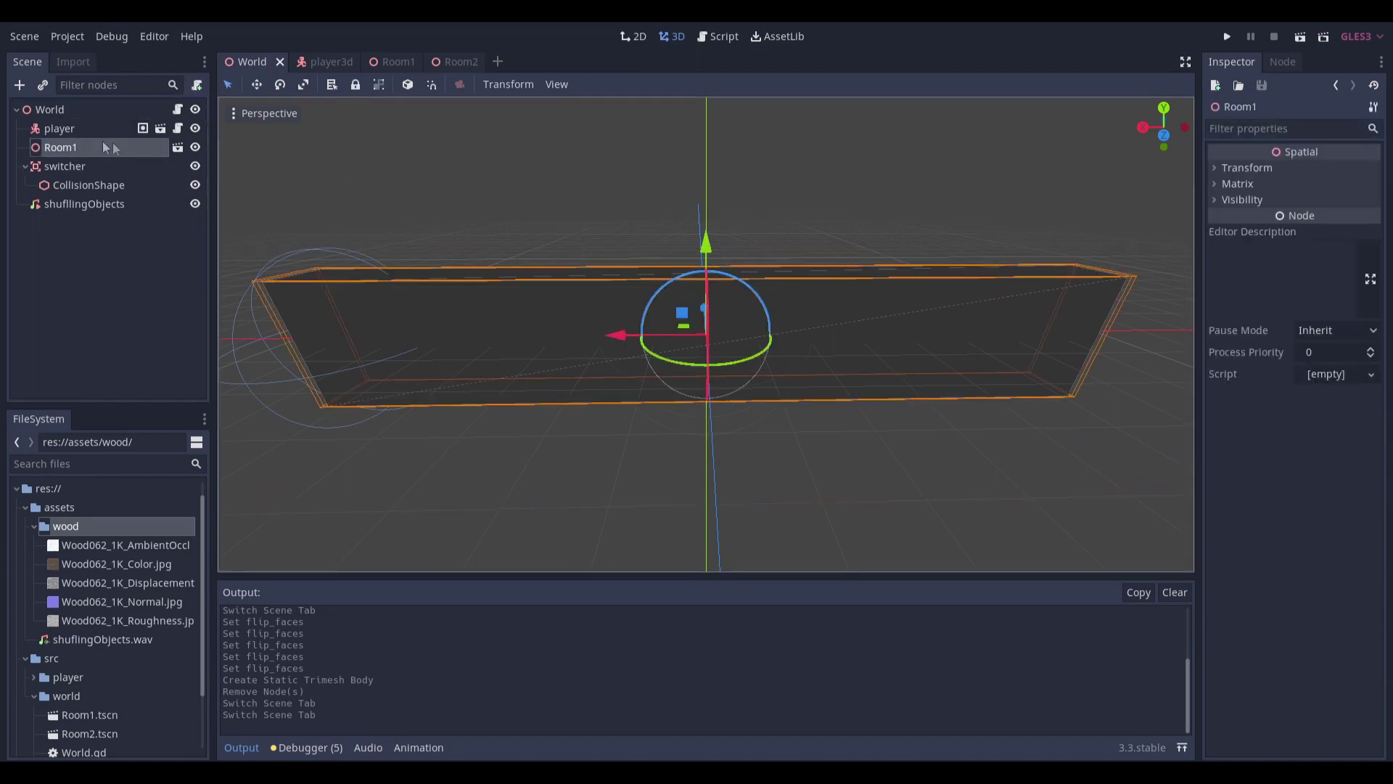
pyautogui.moveTo(573, 268); pyautogui.dragTo(489, 249, button='right')
pyautogui.scroll(2, 474, 269)
pyautogui.press('w')
pyautogui.press('a')
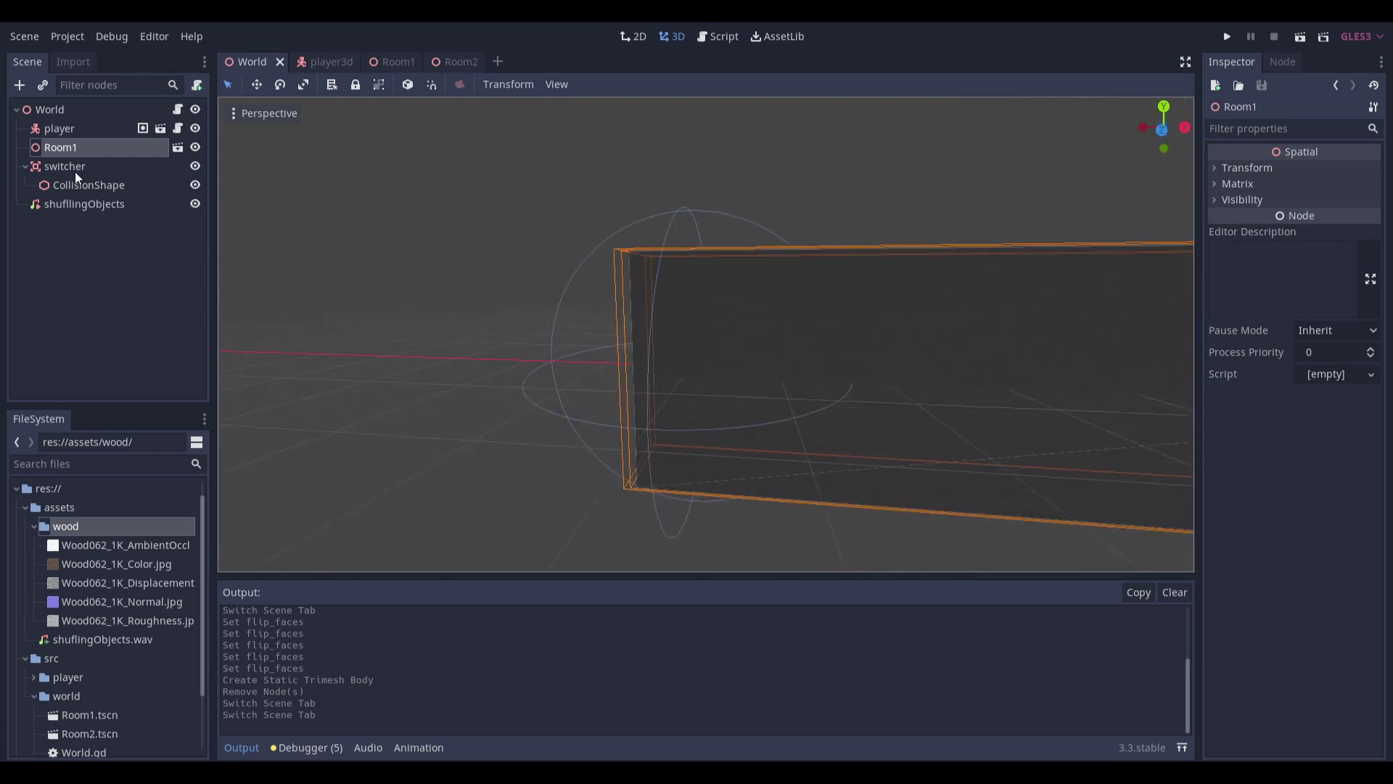
# Select the switcher node and open the class documentation for its Area type
pyautogui.click(75, 170)
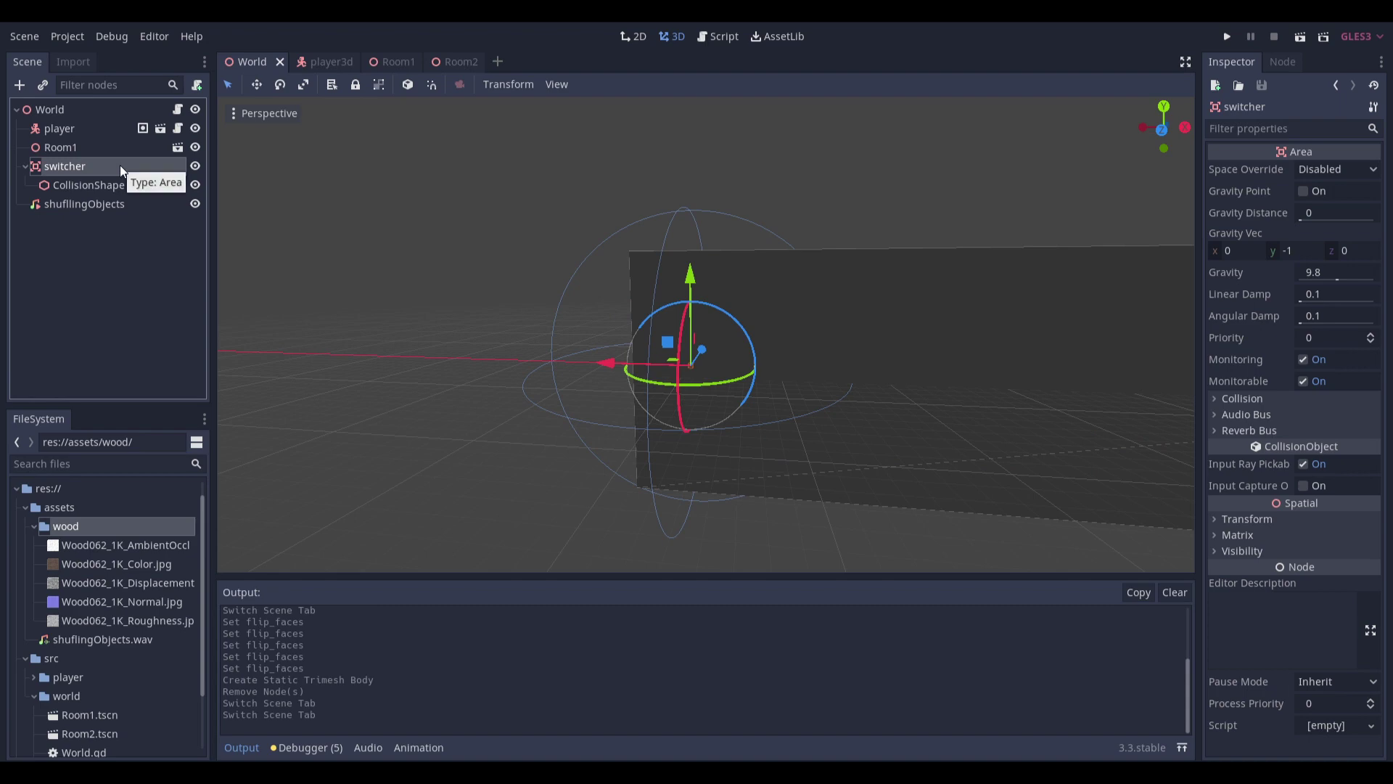
pyautogui.rightClick(120, 164)
pyautogui.click(192, 578)
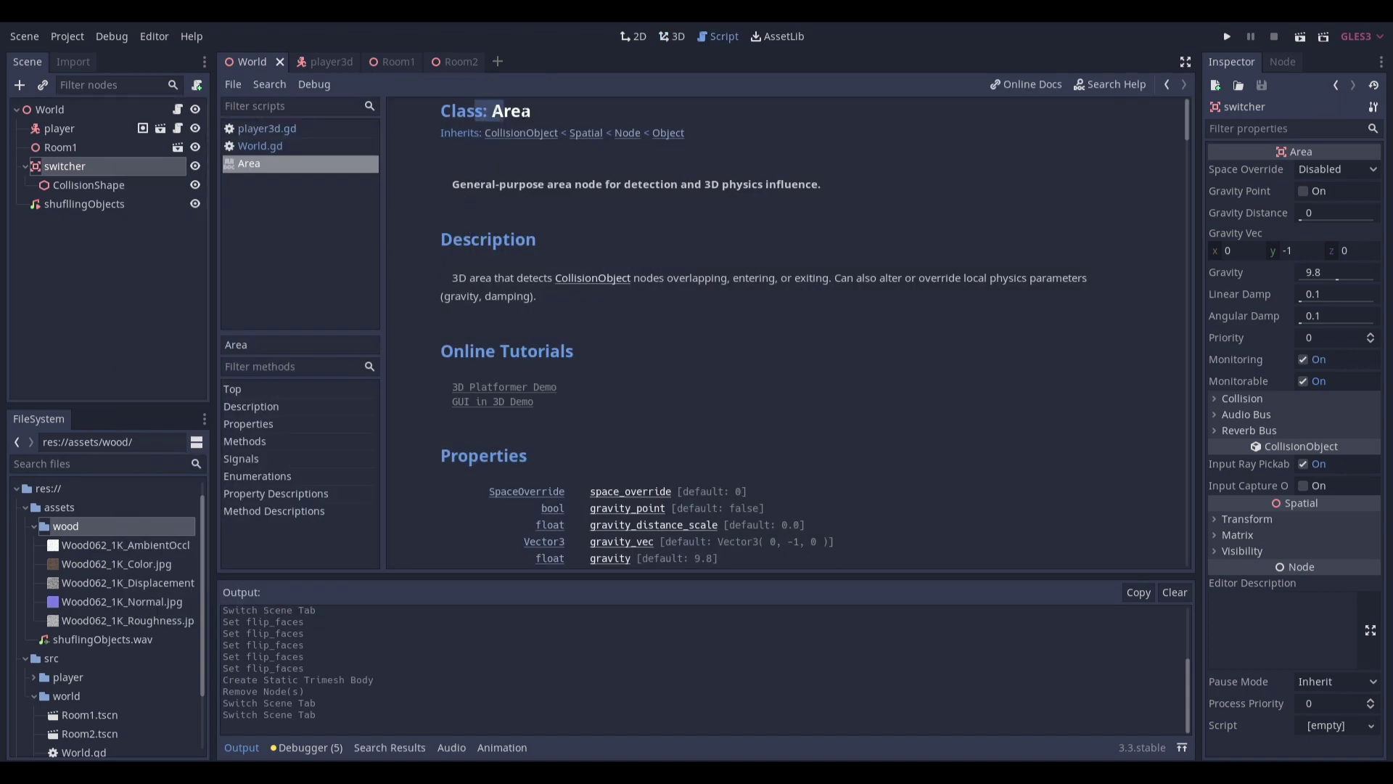
# Expand the sphere shape of the switcher's CollisionShape and resize its radius to about 11.34
pyautogui.click(128, 183)
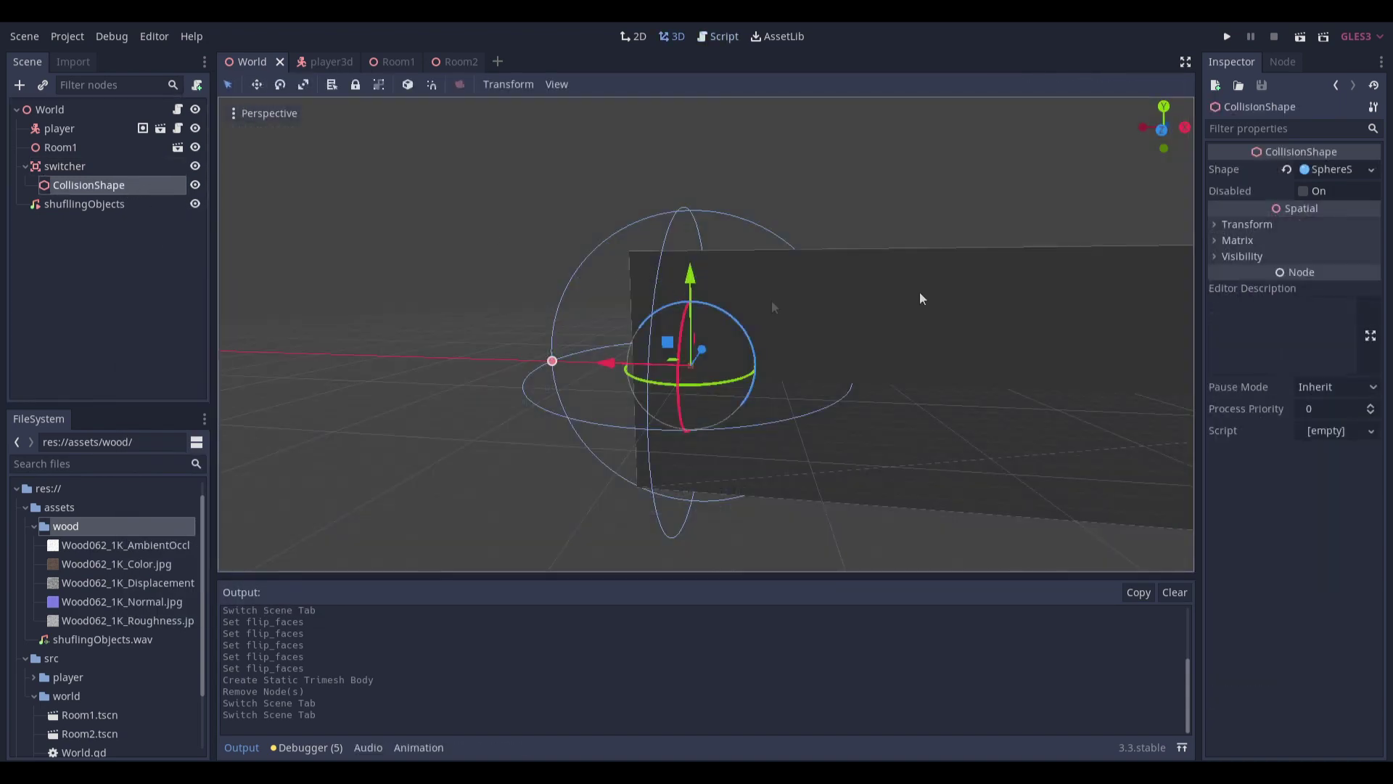
pyautogui.click(1332, 171)
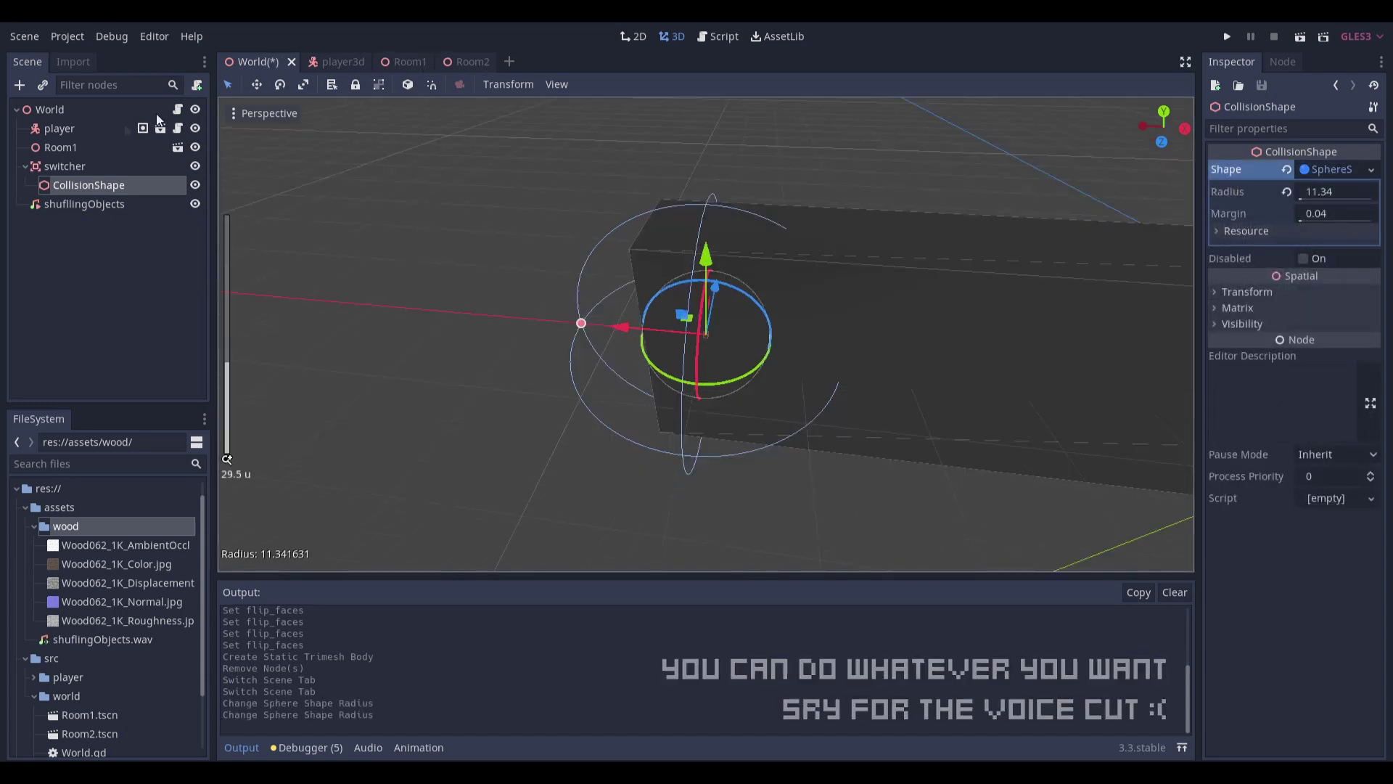
# Open the script attached to the World node and enlarge its code for reading
pyautogui.click(180, 111)
pyautogui.keyDown('ctrl'); pyautogui.scroll(2, 561, 231); pyautogui.keyUp('ctrl')
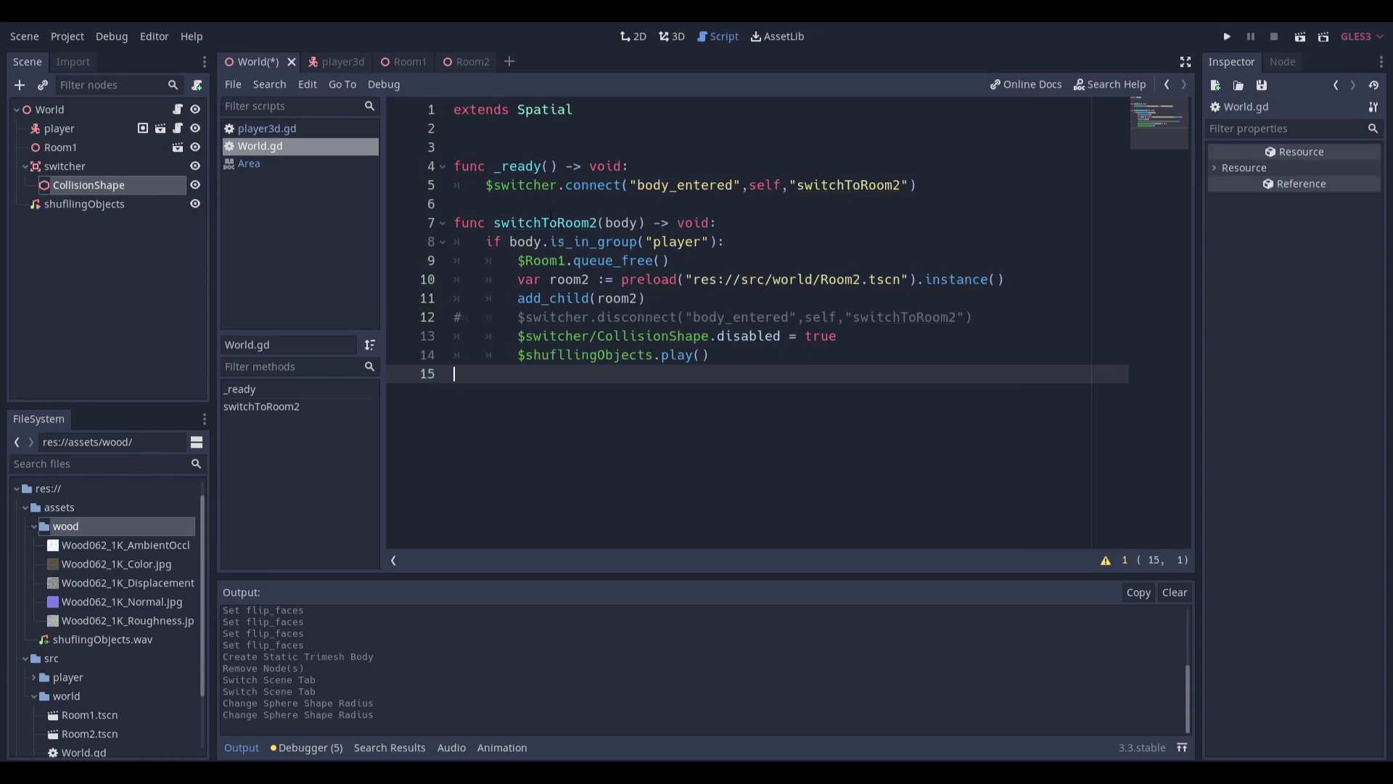
# Look at the switcher's signals and view the connection settings for body_entered without connecting it
pyautogui.click(58, 171)
pyautogui.click(1287, 65)
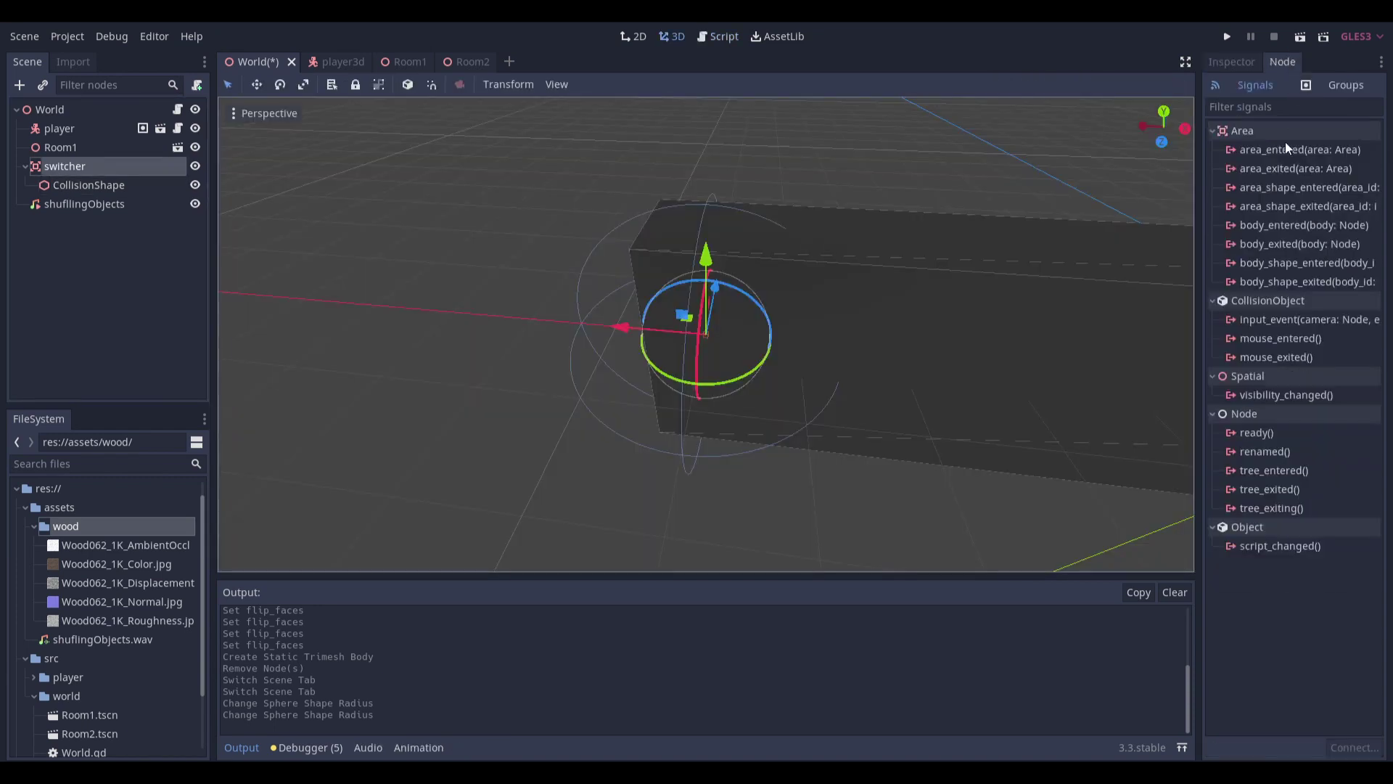
pyautogui.doubleClick(1246, 224)
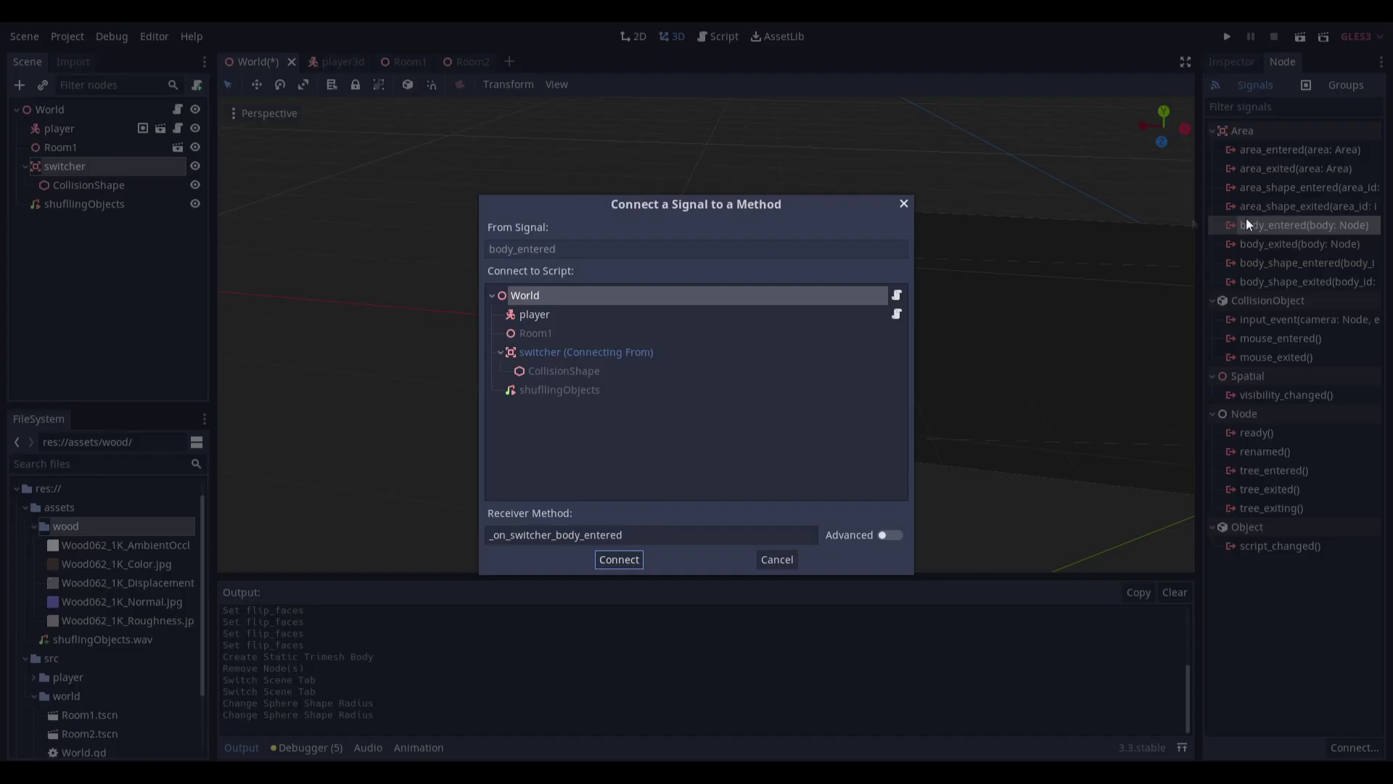
pyautogui.press('Escape')
# Reopen the World script and highlight the body_entered connection to switchToRoom2 in the _ready function
pyautogui.click(178, 110)
pyautogui.moveTo(485, 185); pyautogui.dragTo(655, 185)
pyautogui.click(655, 185)
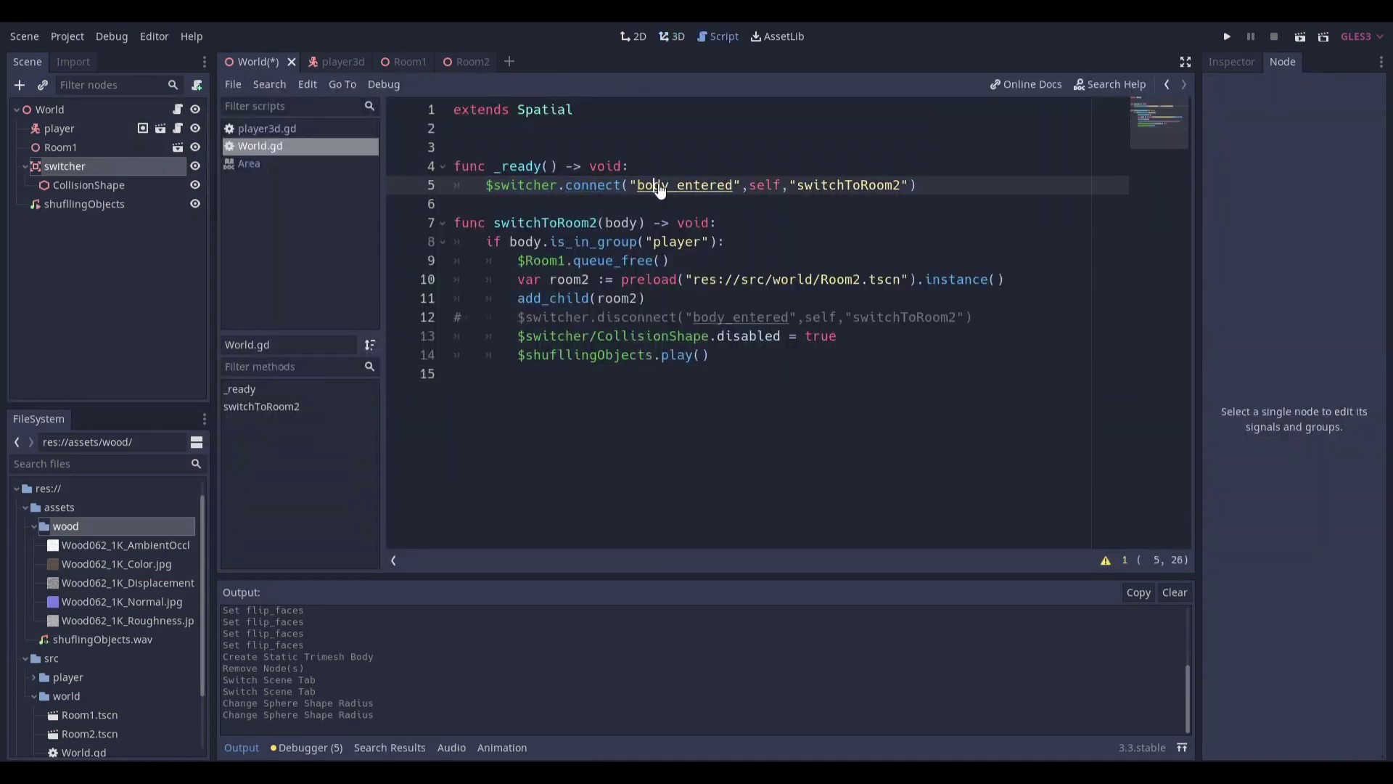
pyautogui.doubleClick(845, 185)
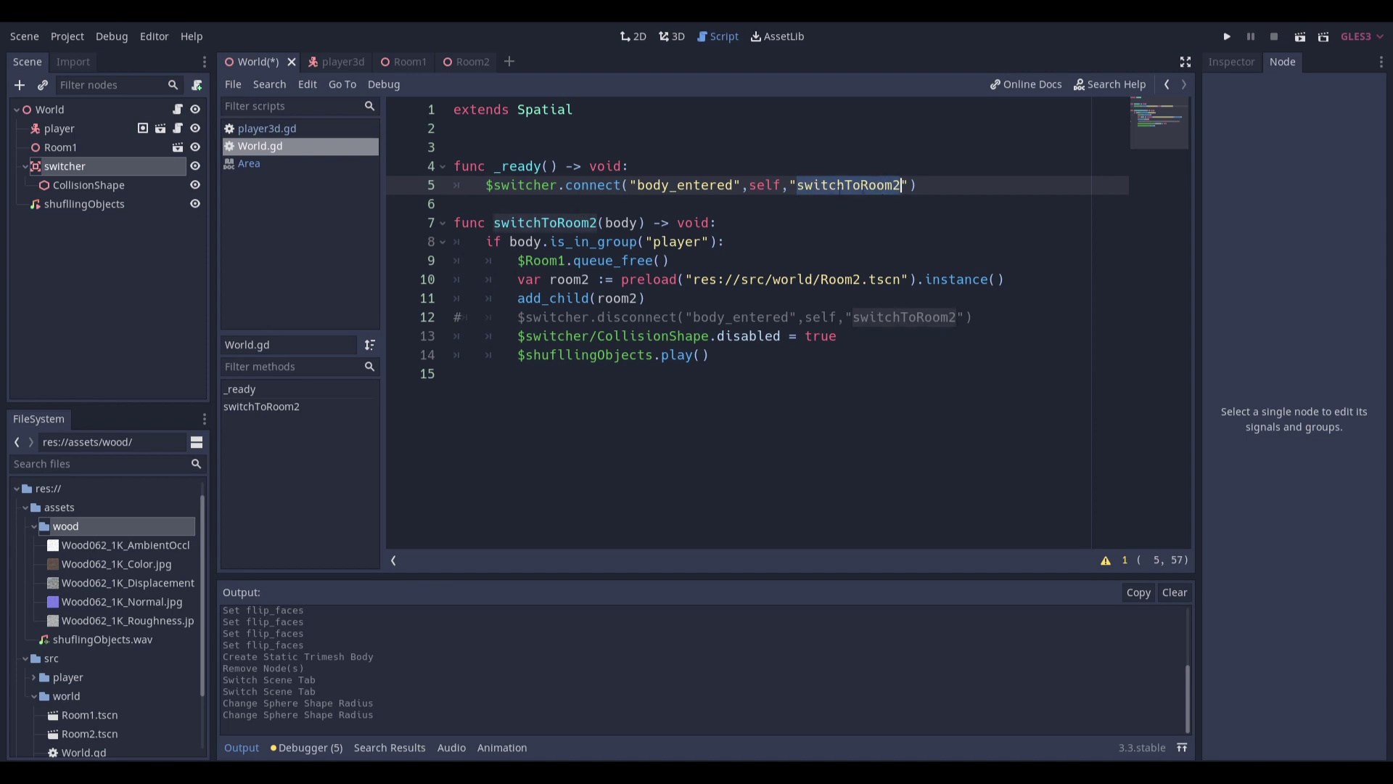
# Connect the switcher's body_entered signal to a new _on_switcher_body_entered method in the World script
pyautogui.click(106, 167)
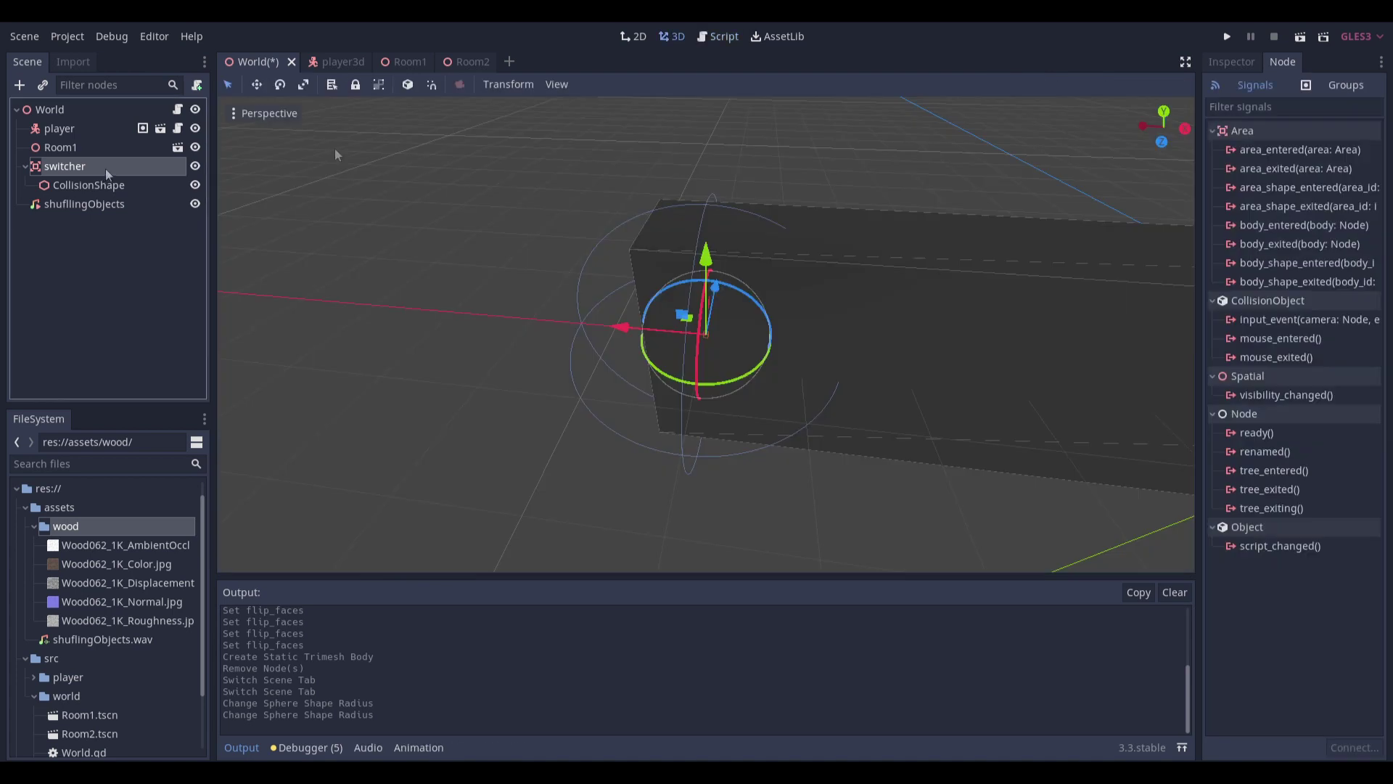
pyautogui.doubleClick(1280, 223)
pyautogui.click(616, 558)
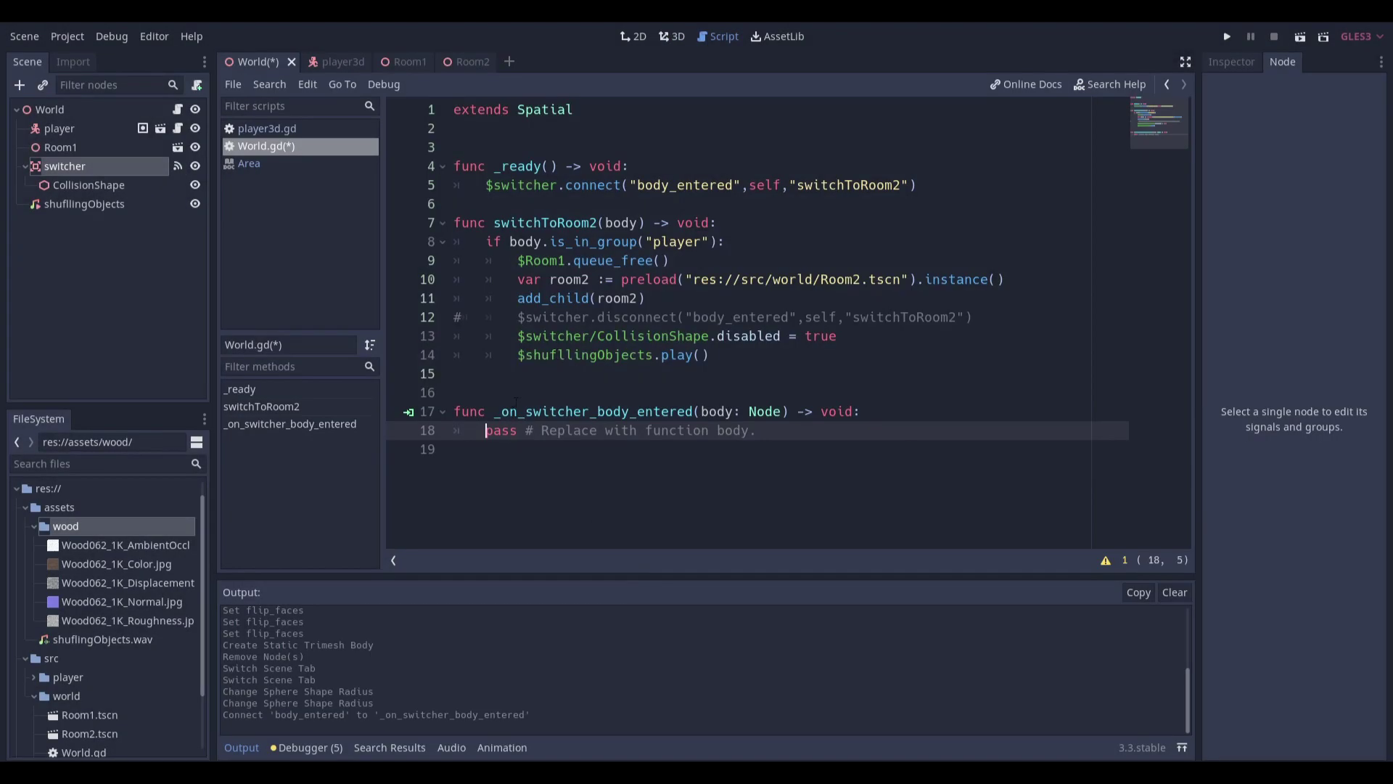
pyautogui.click(567, 411)
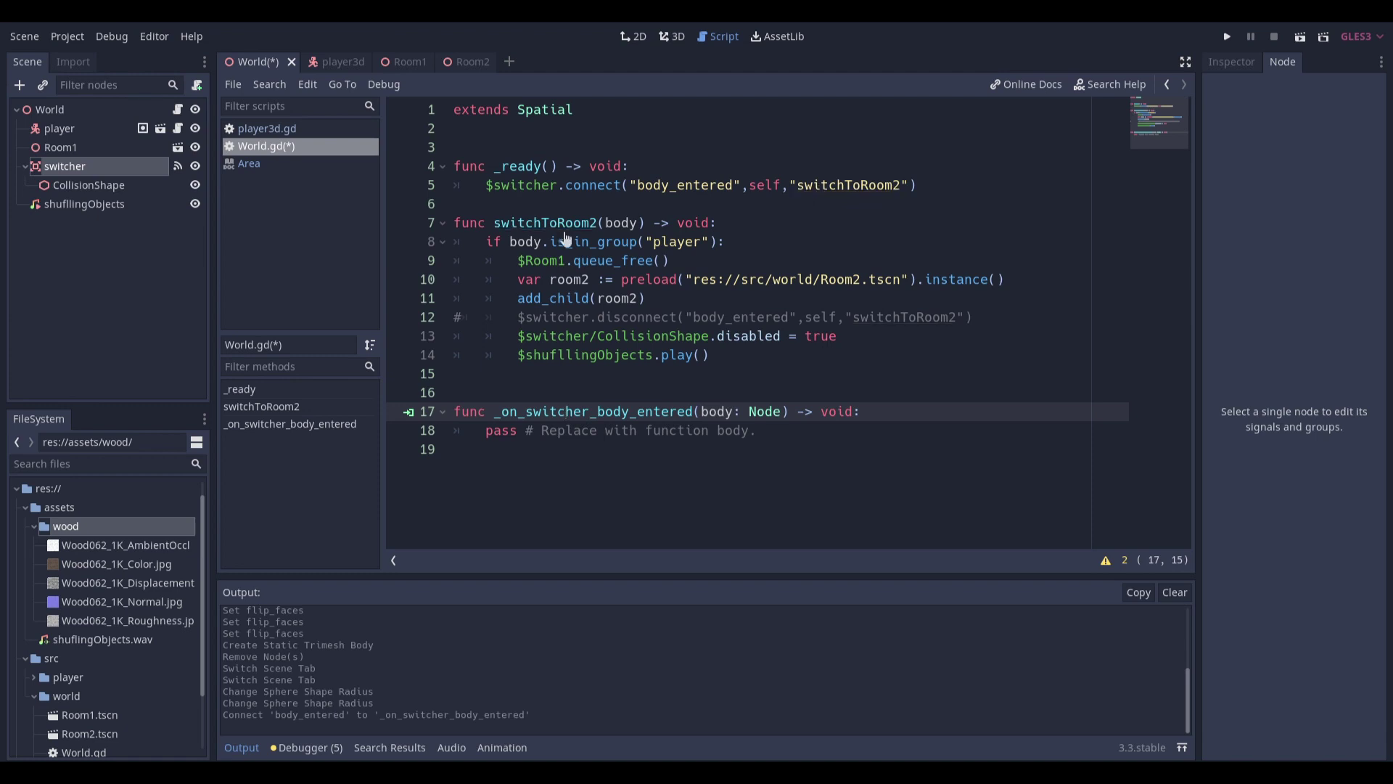
# Open the player3d scene and show the groups assigned to its root player node
pyautogui.click(354, 67)
pyautogui.click(137, 112)
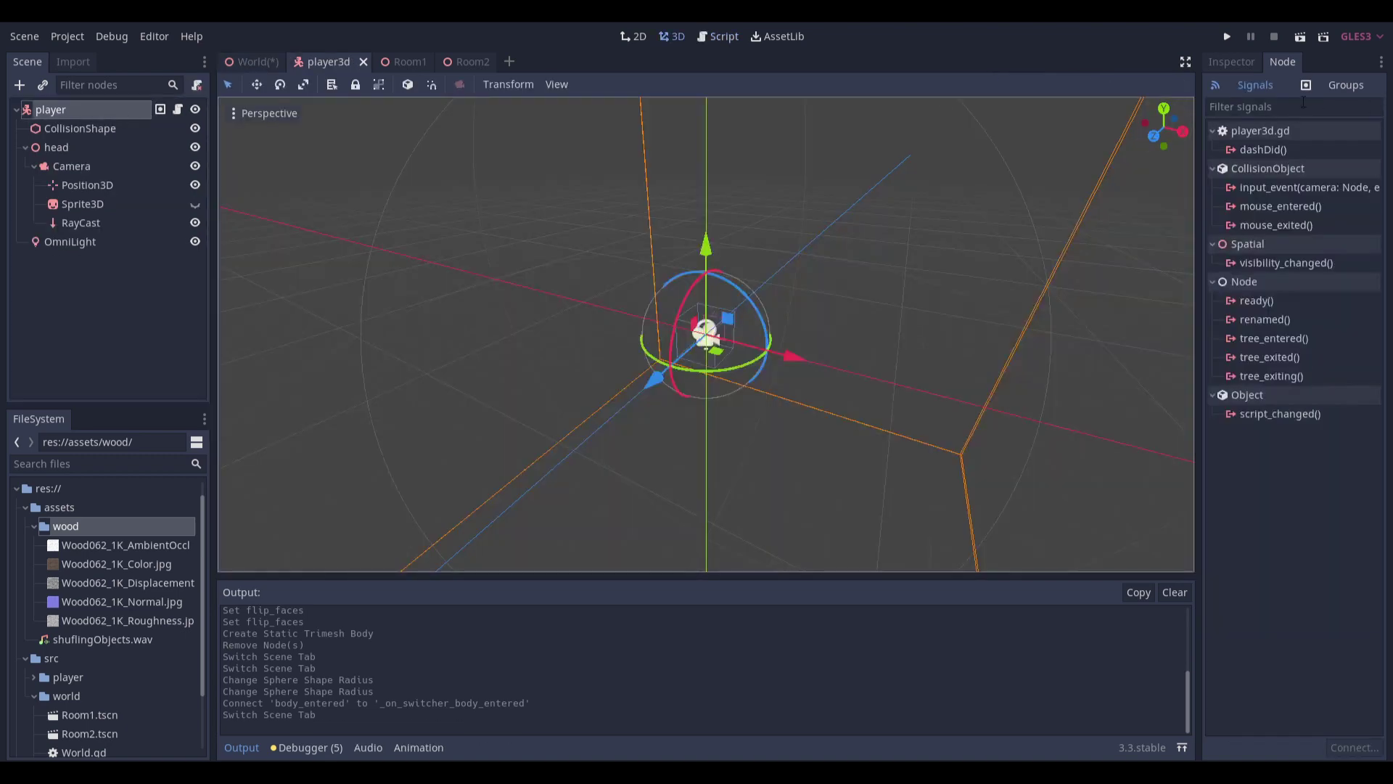
pyautogui.click(1344, 85)
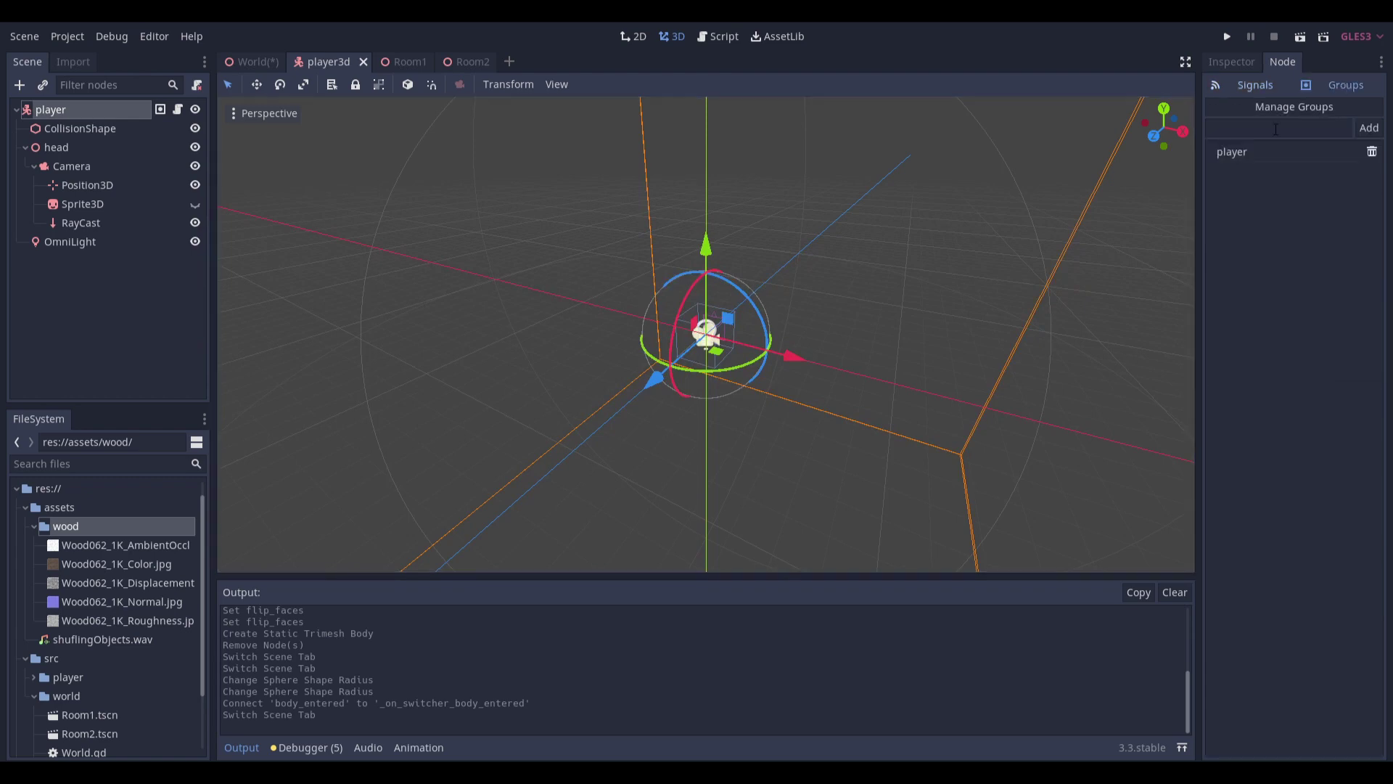
# Return to the World script and follow its preloaded Room2.tscn path to inspect the red sphere in Room2
pyautogui.click(247, 62)
pyautogui.click(91, 166)
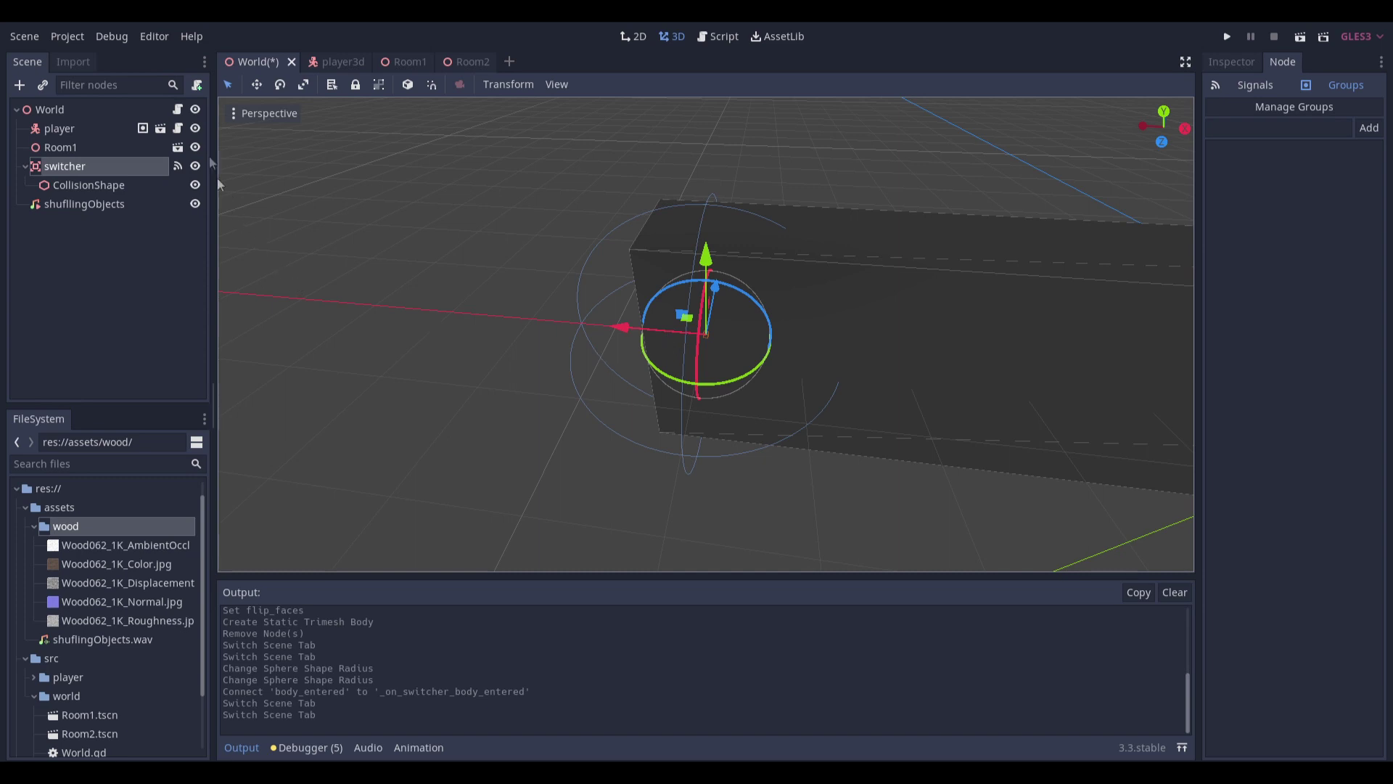
pyautogui.click(178, 111)
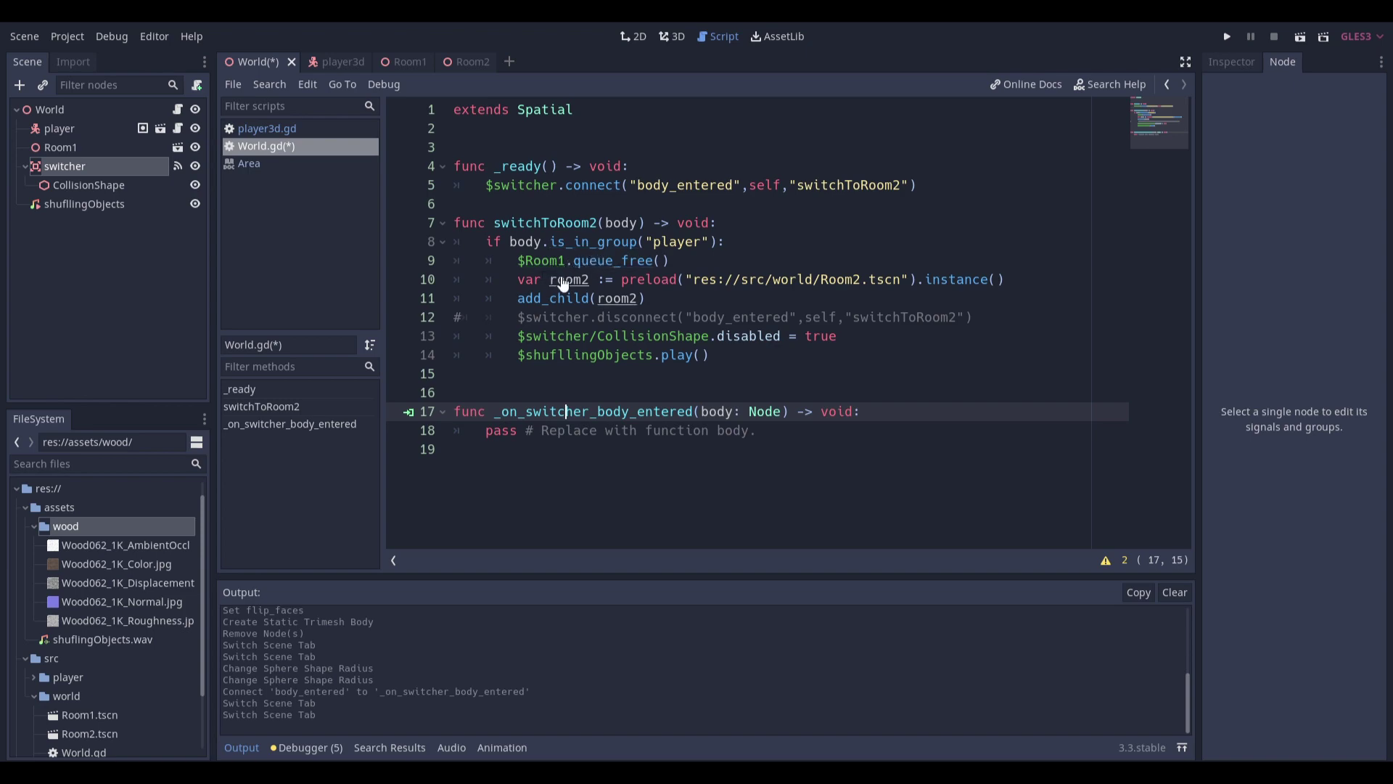
pyautogui.keyDown('ctrl'); pyautogui.click(816, 281); pyautogui.keyUp('ctrl')
pyautogui.scroll(5, 703, 262)
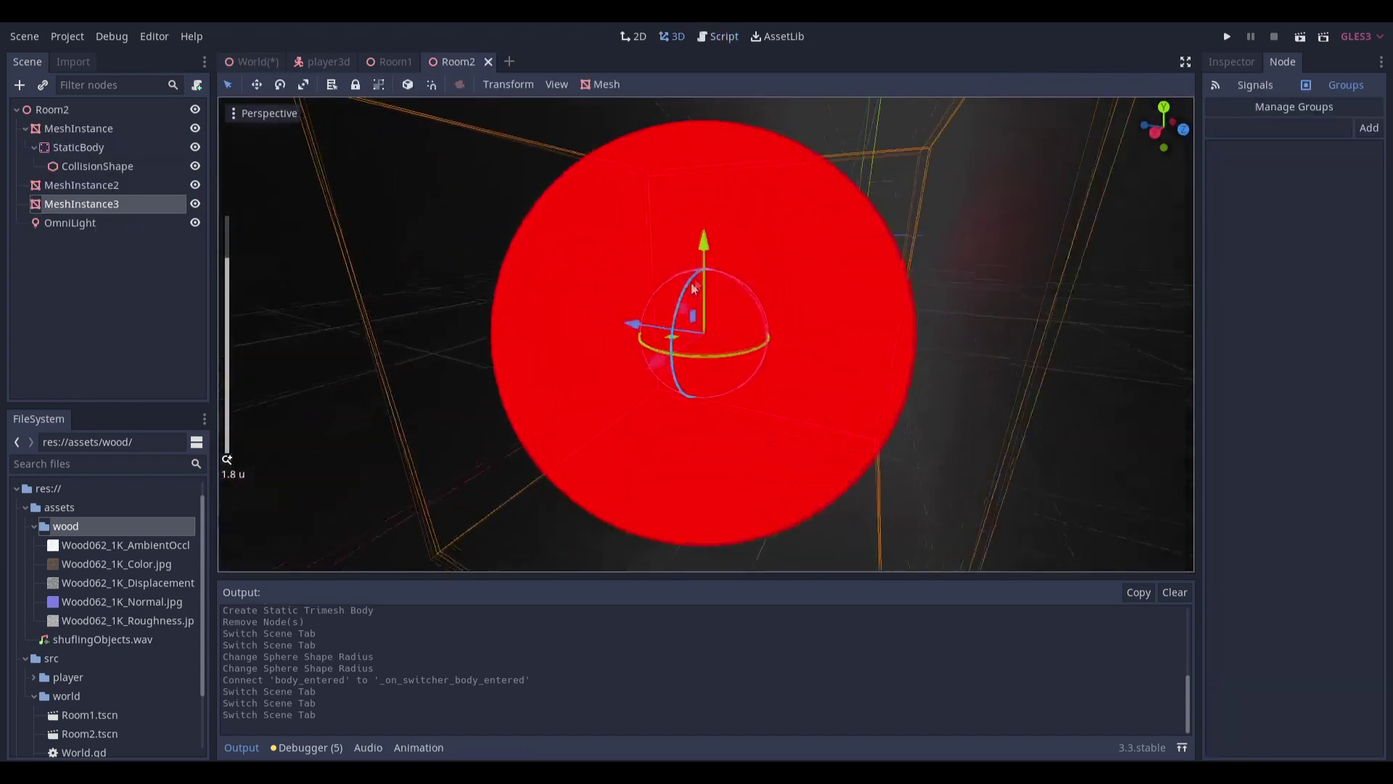
pyautogui.scroll(-6, 673, 304)
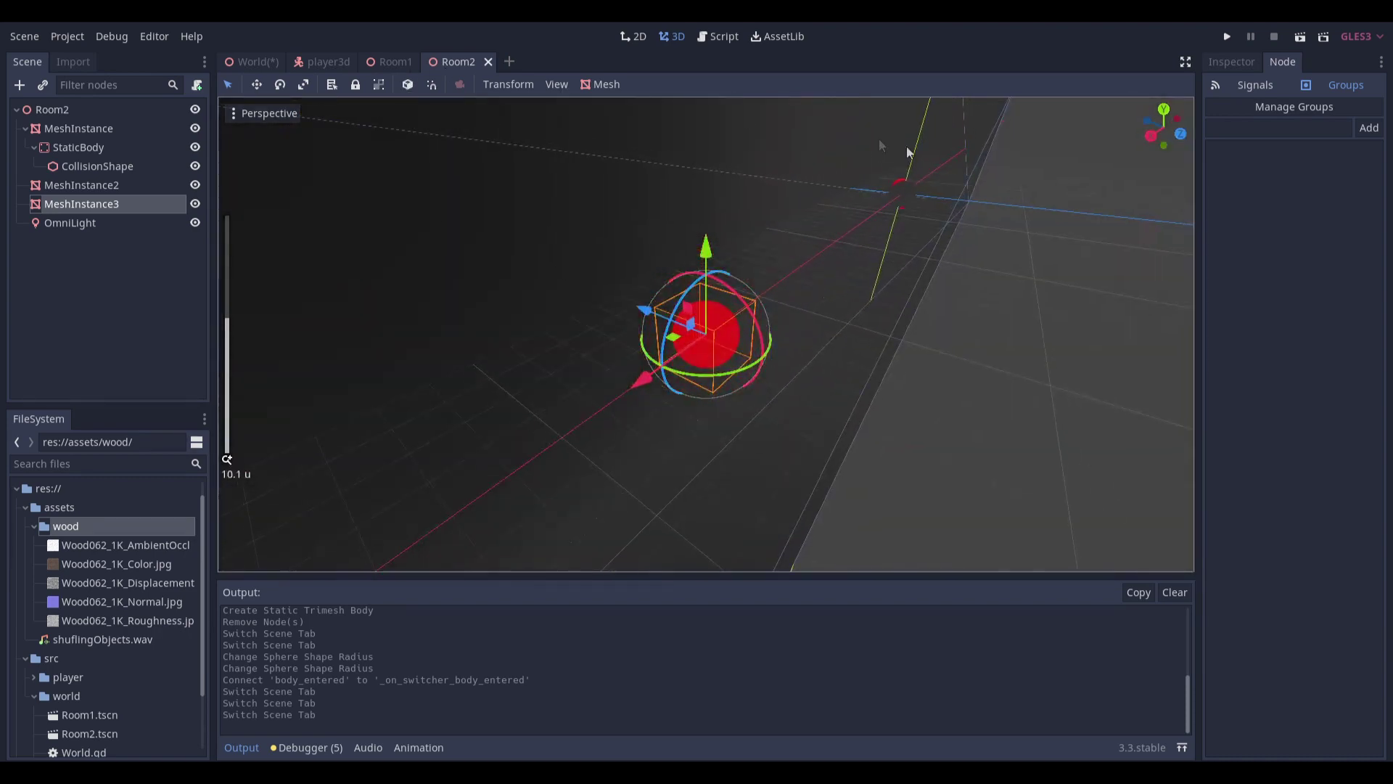
# Go back to the World script and point out the add_child(room2) call in switchToRoom2
pyautogui.click(390, 64)
pyautogui.click(254, 63)
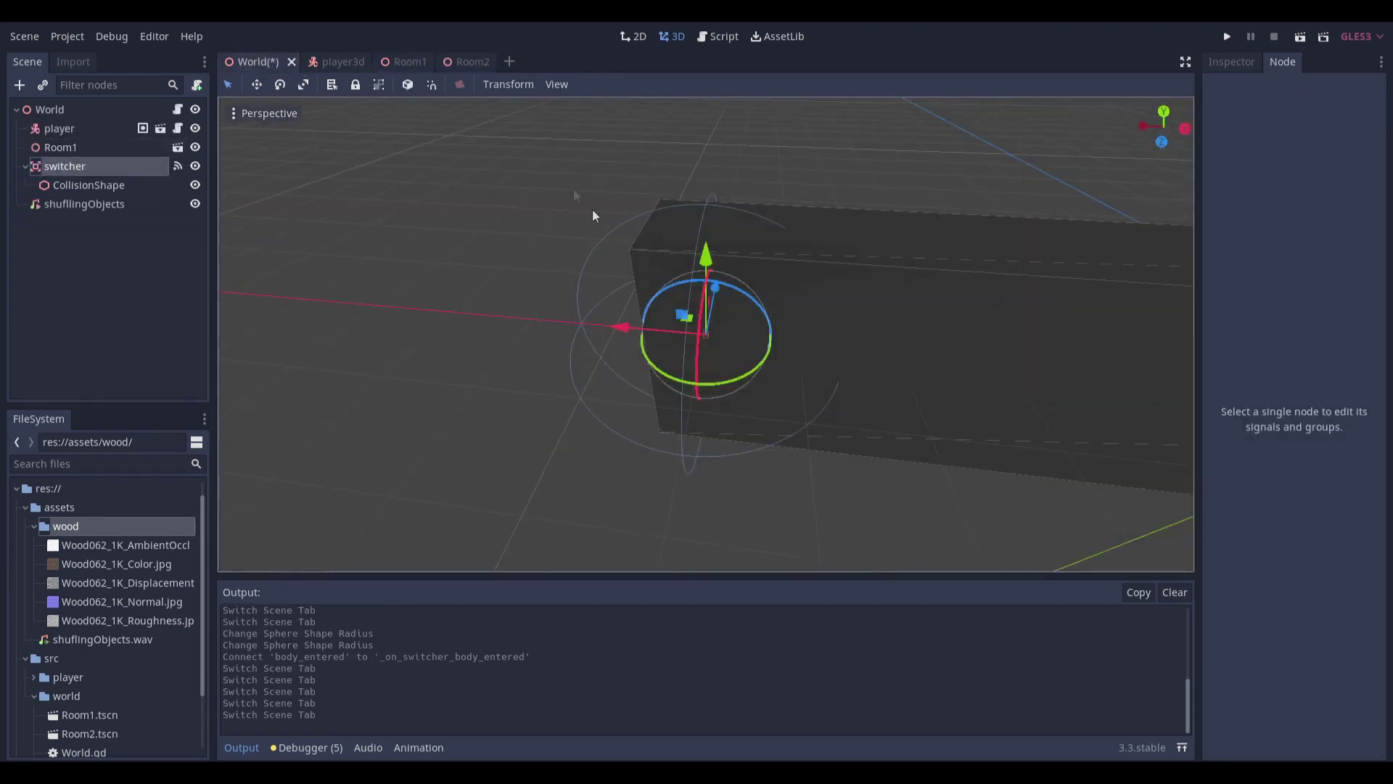
pyautogui.click(196, 109)
pyautogui.click(591, 298)
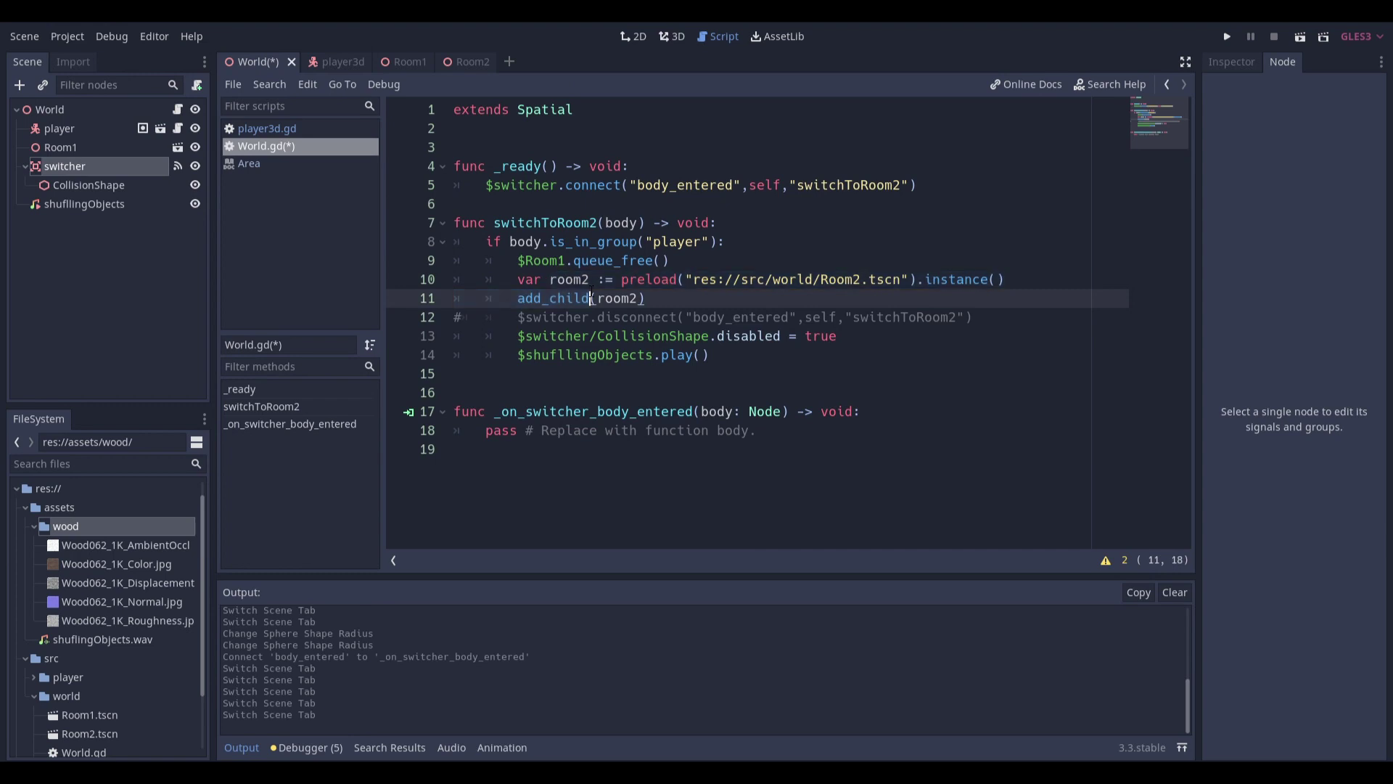
# Comment out the line that disables the switcher's CollisionShape in switchToRoom2 and run the project
pyautogui.moveTo(565, 336); pyautogui.dragTo(741, 337)
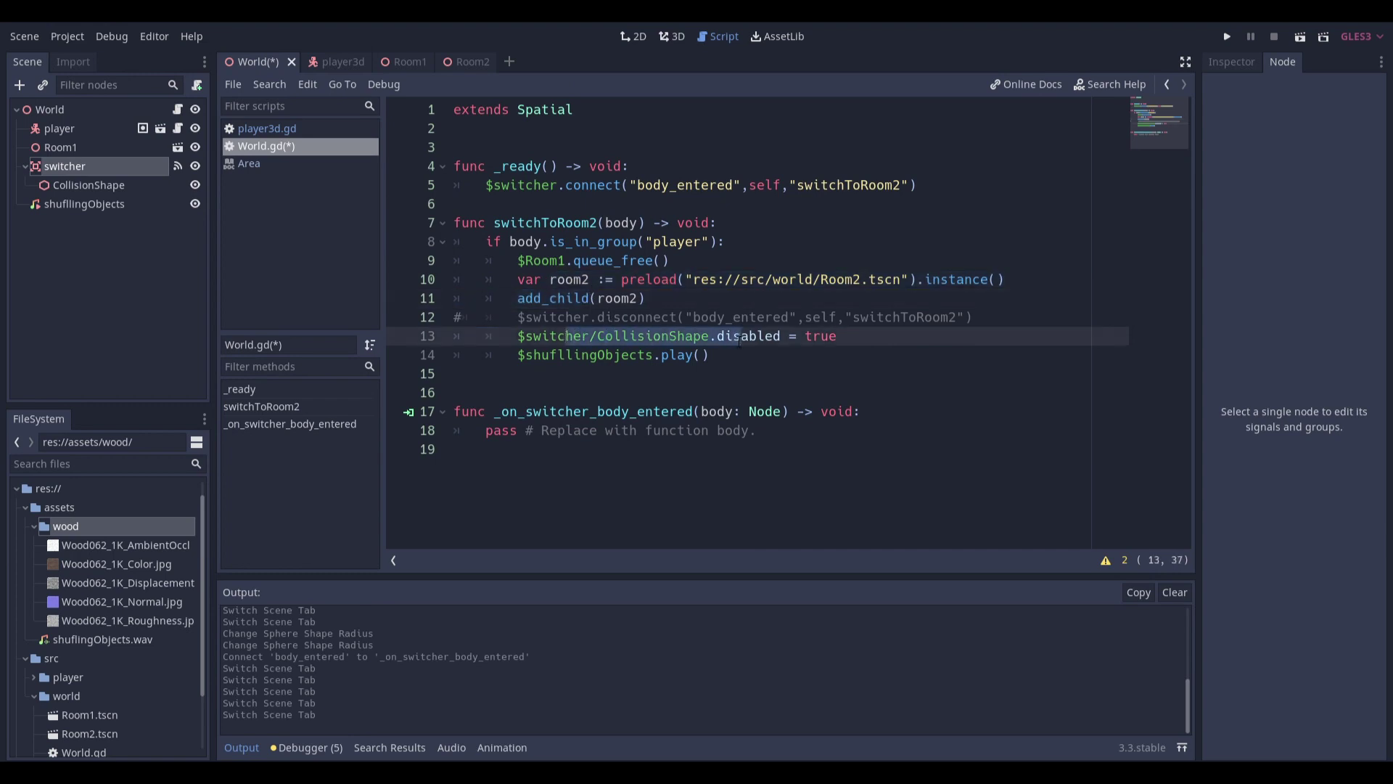
pyautogui.moveTo(915, 331); pyautogui.dragTo(654, 336)
pyautogui.click(655, 336)
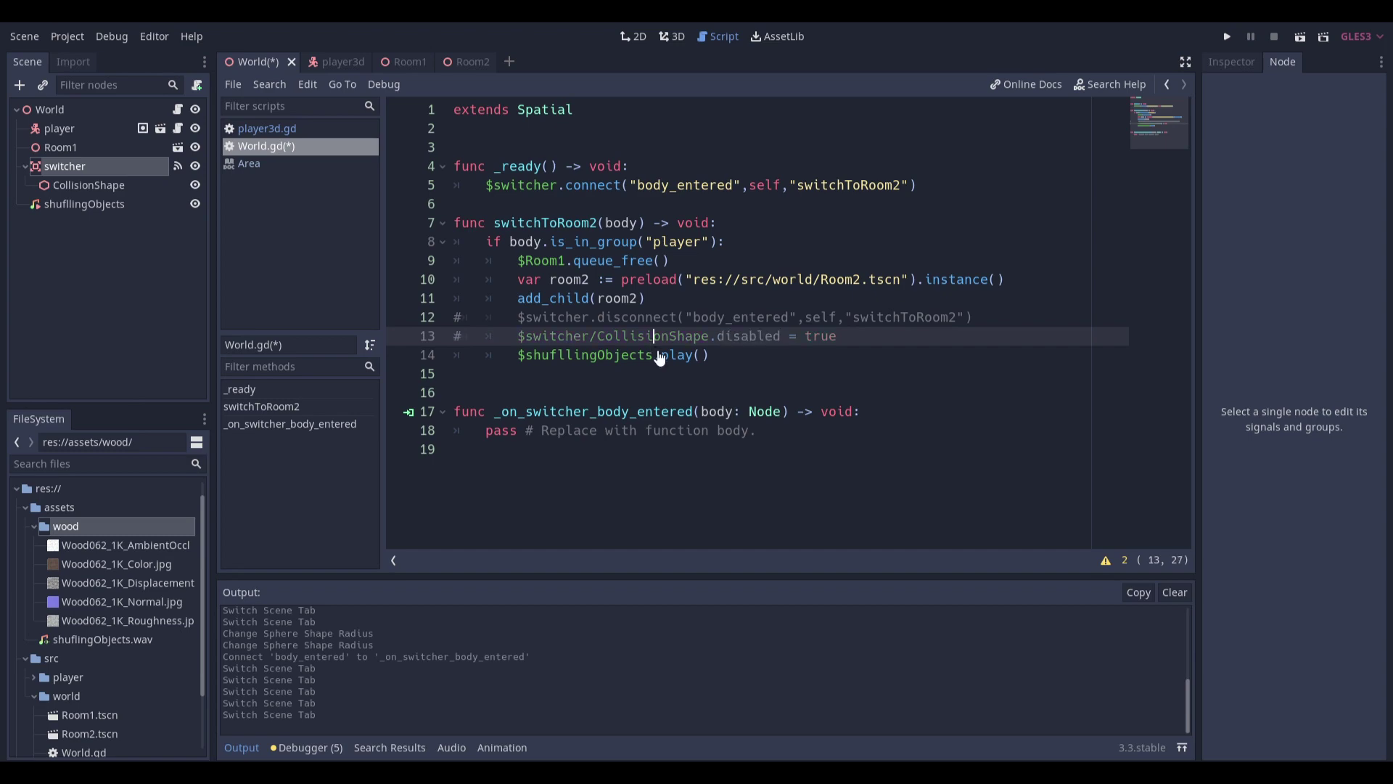
pyautogui.press('F5')
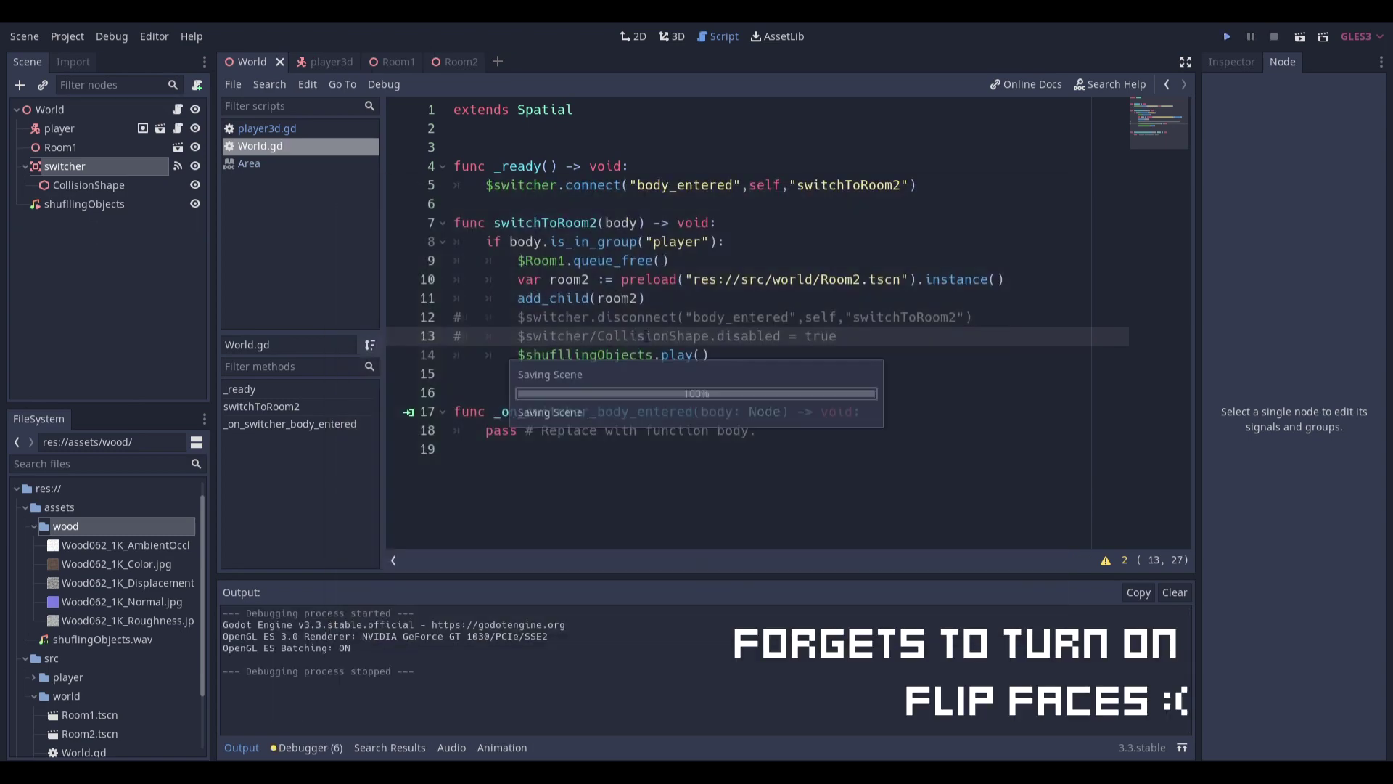
pyautogui.press('F5')
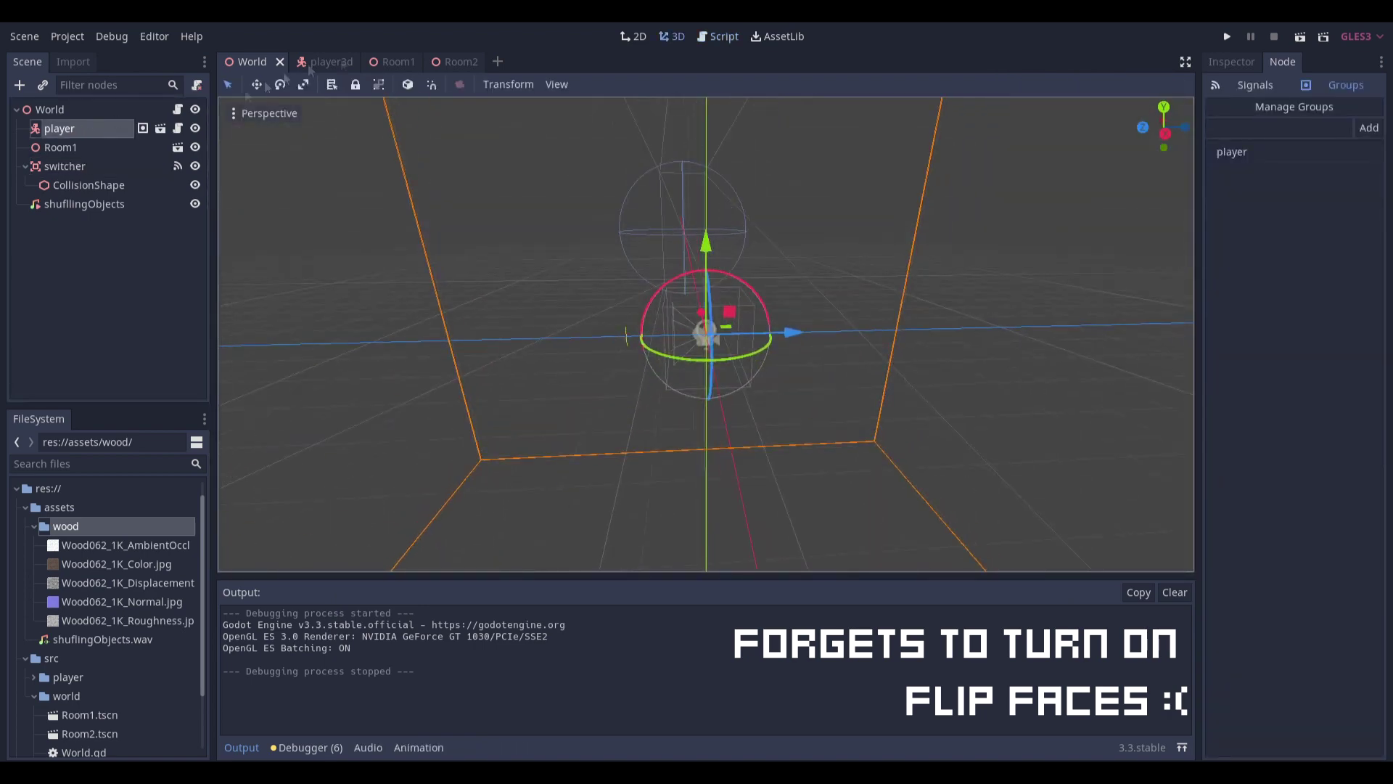
# Turn on Flip Faces for the corridor mesh in the Room1 scene and run the project
pyautogui.click(392, 61)
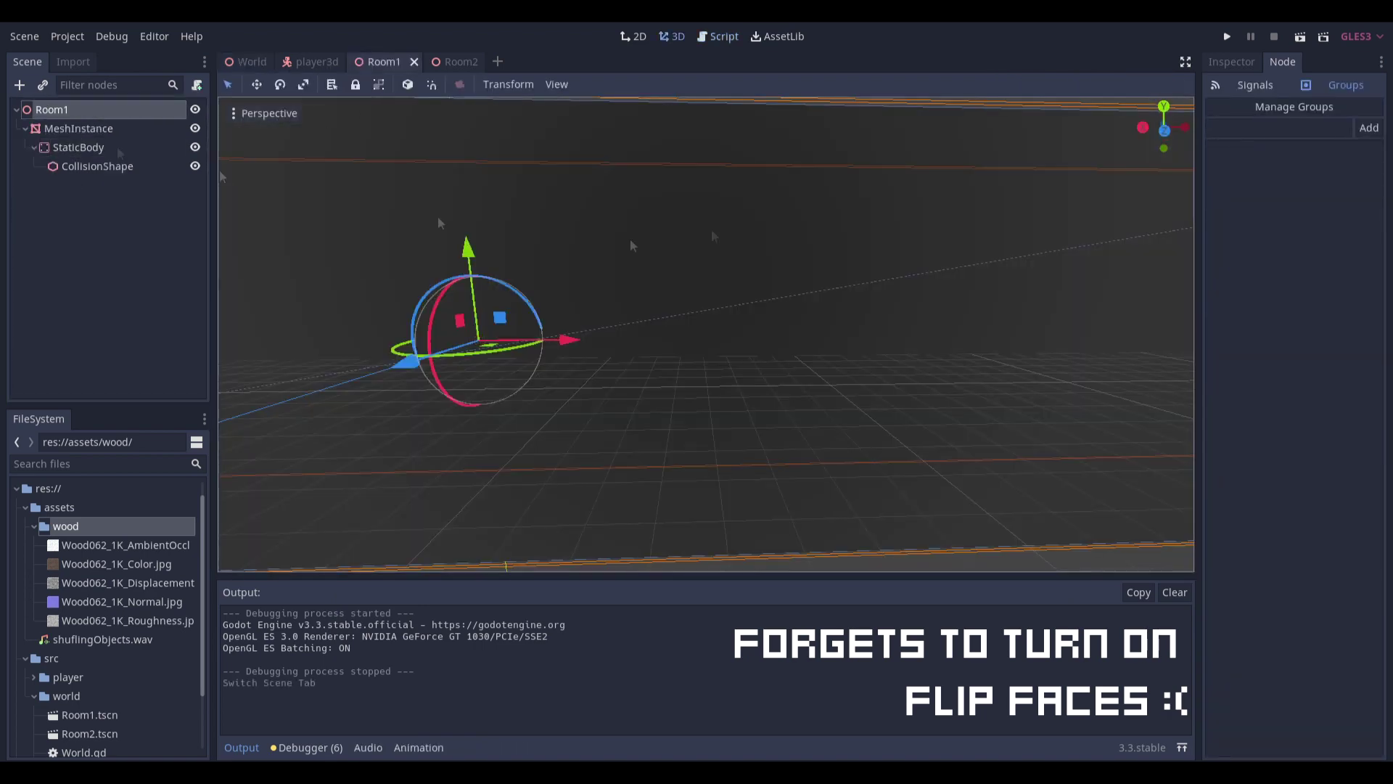
pyautogui.click(78, 147)
pyautogui.press('f')
pyautogui.scroll(-5, 467, 286)
pyautogui.moveTo(467, 286); pyautogui.dragTo(386, 201, button='middle')
pyautogui.click(1231, 62)
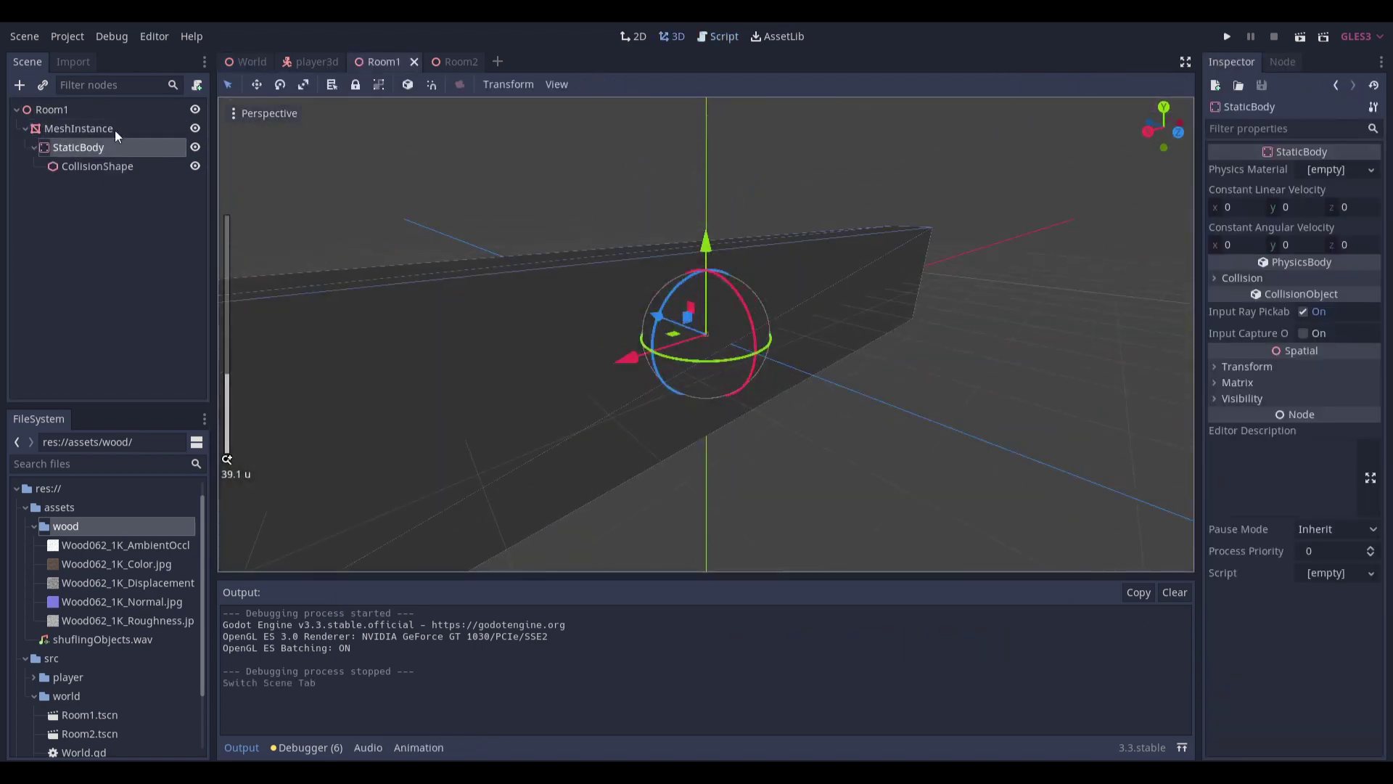
pyautogui.click(78, 129)
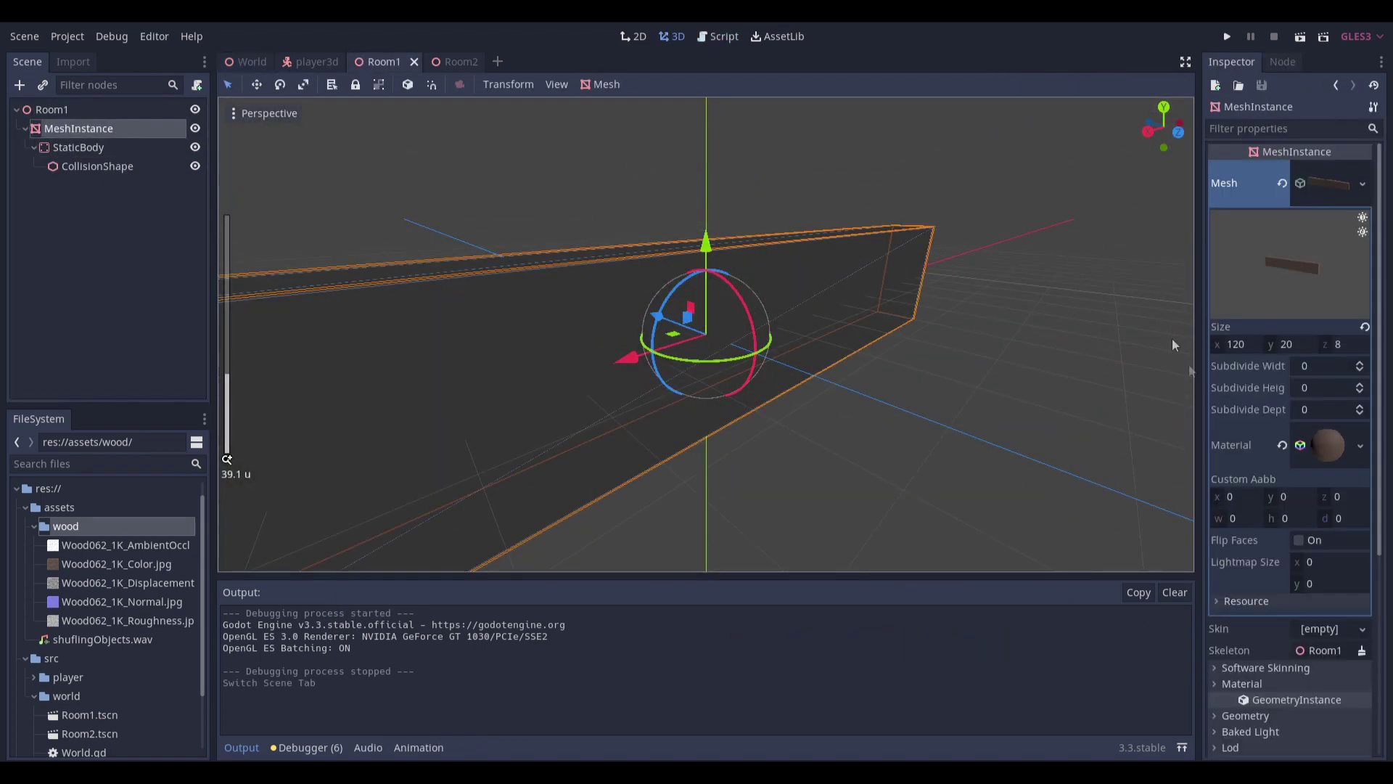
pyautogui.click(1295, 536)
pyautogui.scroll(7, 942, 375)
pyautogui.moveTo(892, 376); pyautogui.dragTo(954, 330, button='middle')
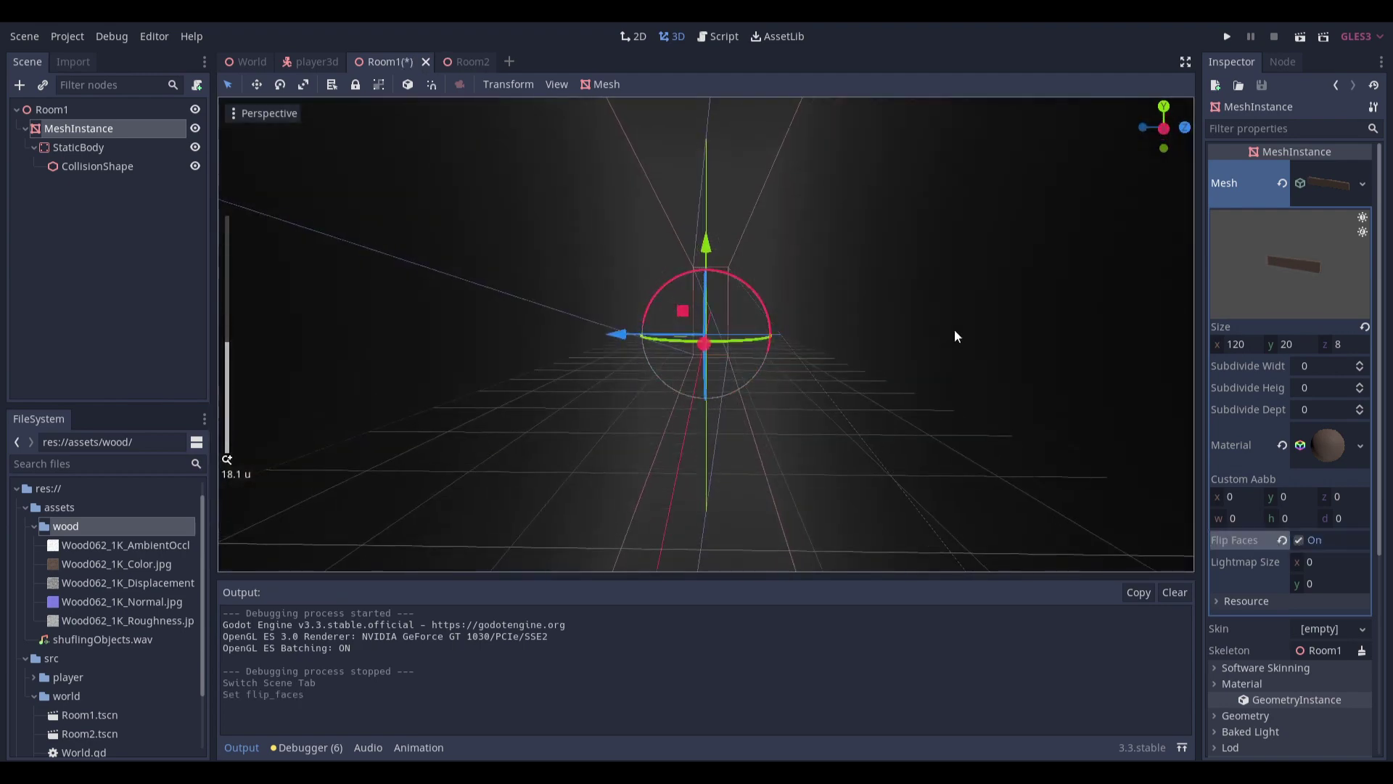
pyautogui.press('F5')
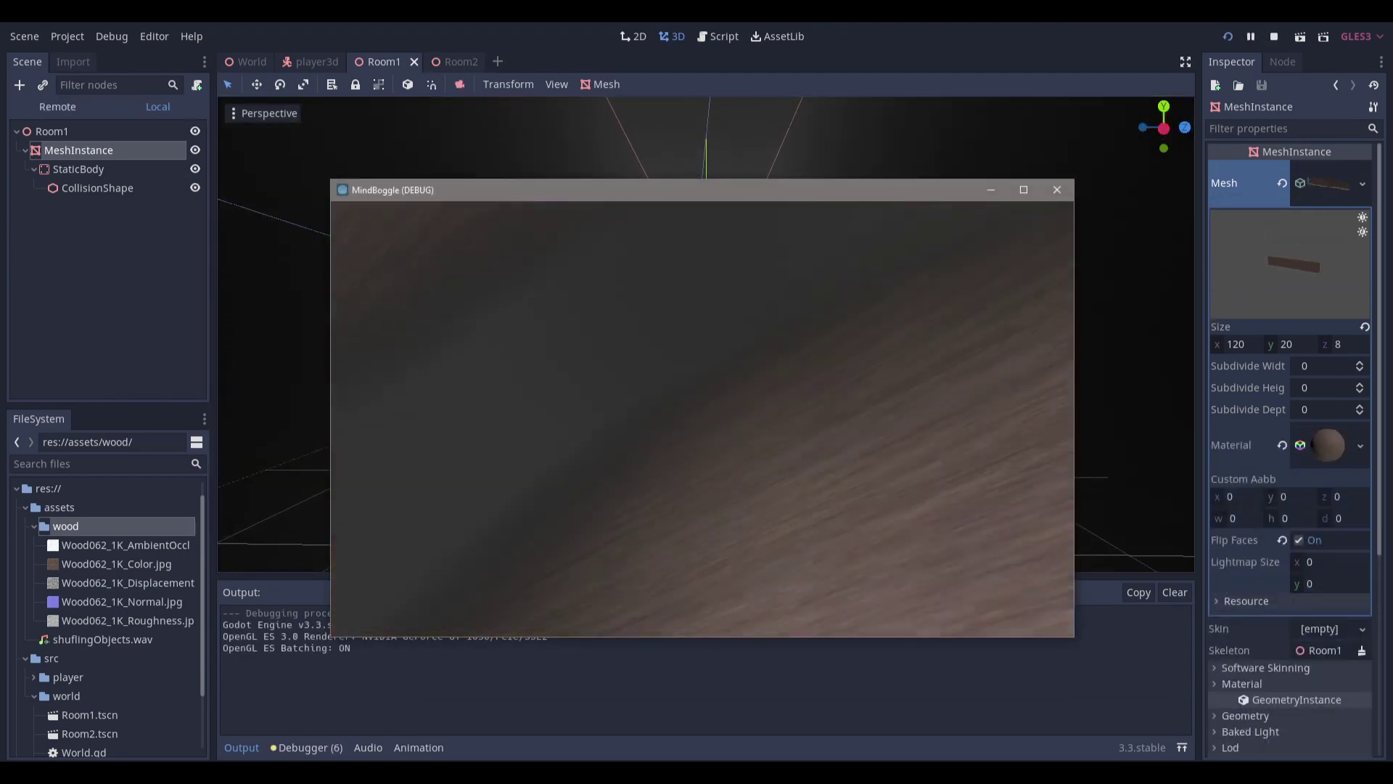
pyautogui.hotkey('alt', 'Tab')
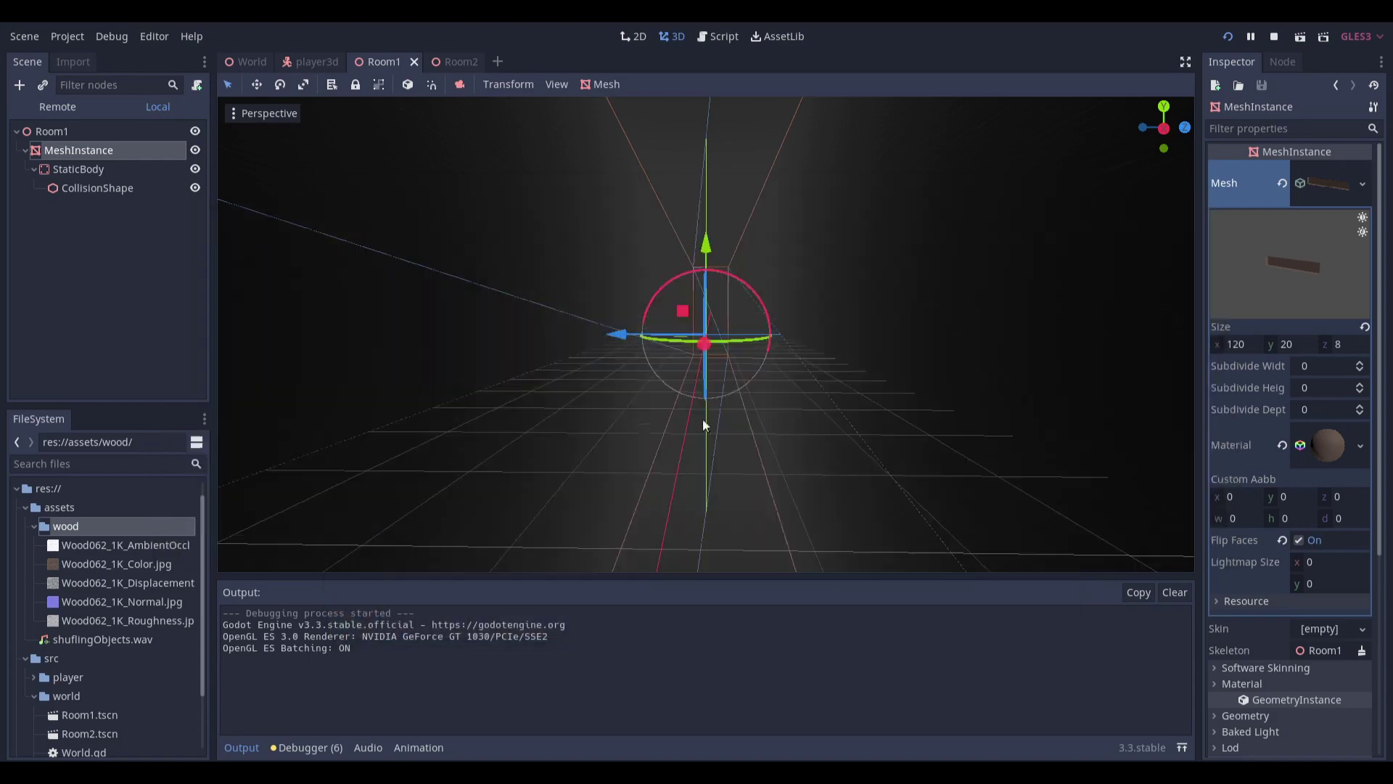
# Open the World script again, comment out the switcher's CollisionShape.disabled line and save
pyautogui.click(251, 62)
pyautogui.click(178, 132)
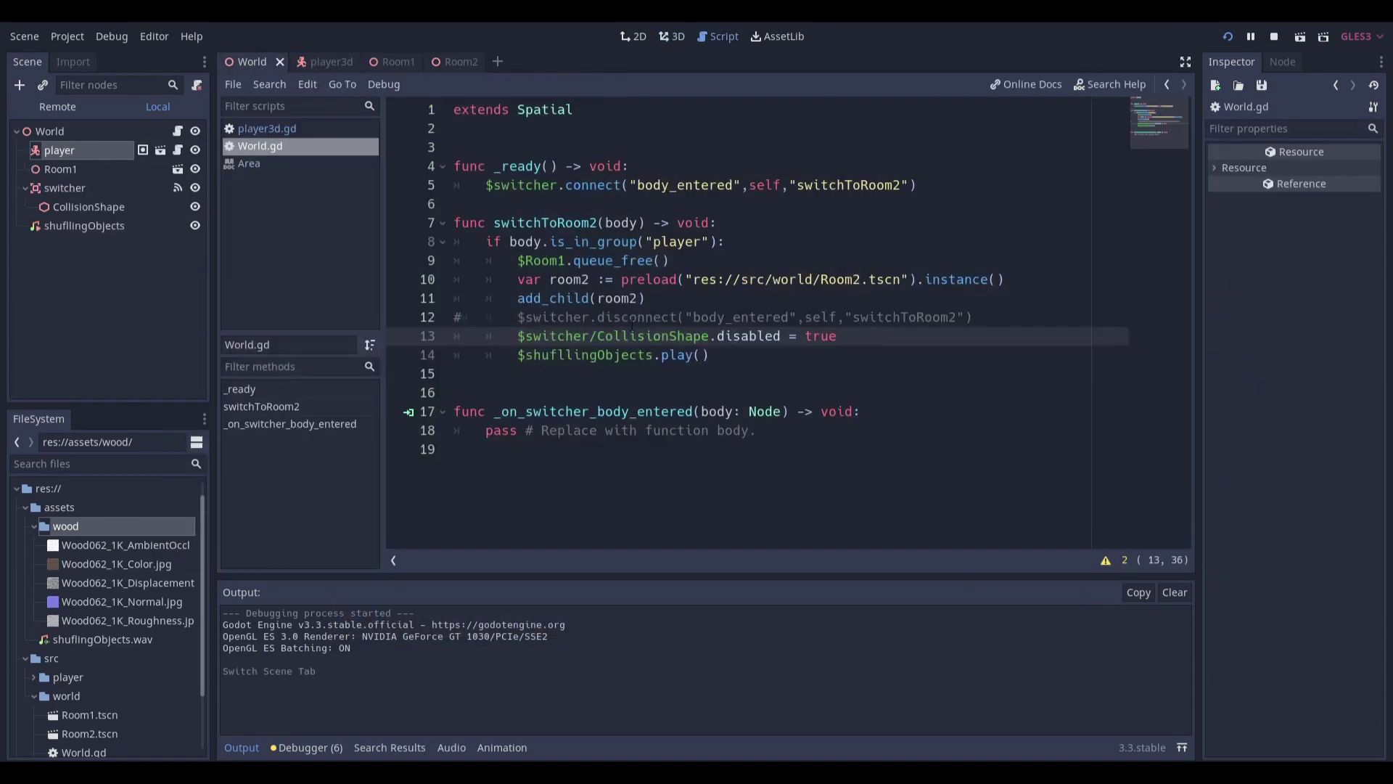
pyautogui.hotkey('ctrl', 'k')
pyautogui.hotkey('ctrl', 's')
# Walk the player along the corridor in the running game to test the room switch
pyautogui.hotkey('alt', 'Tab')
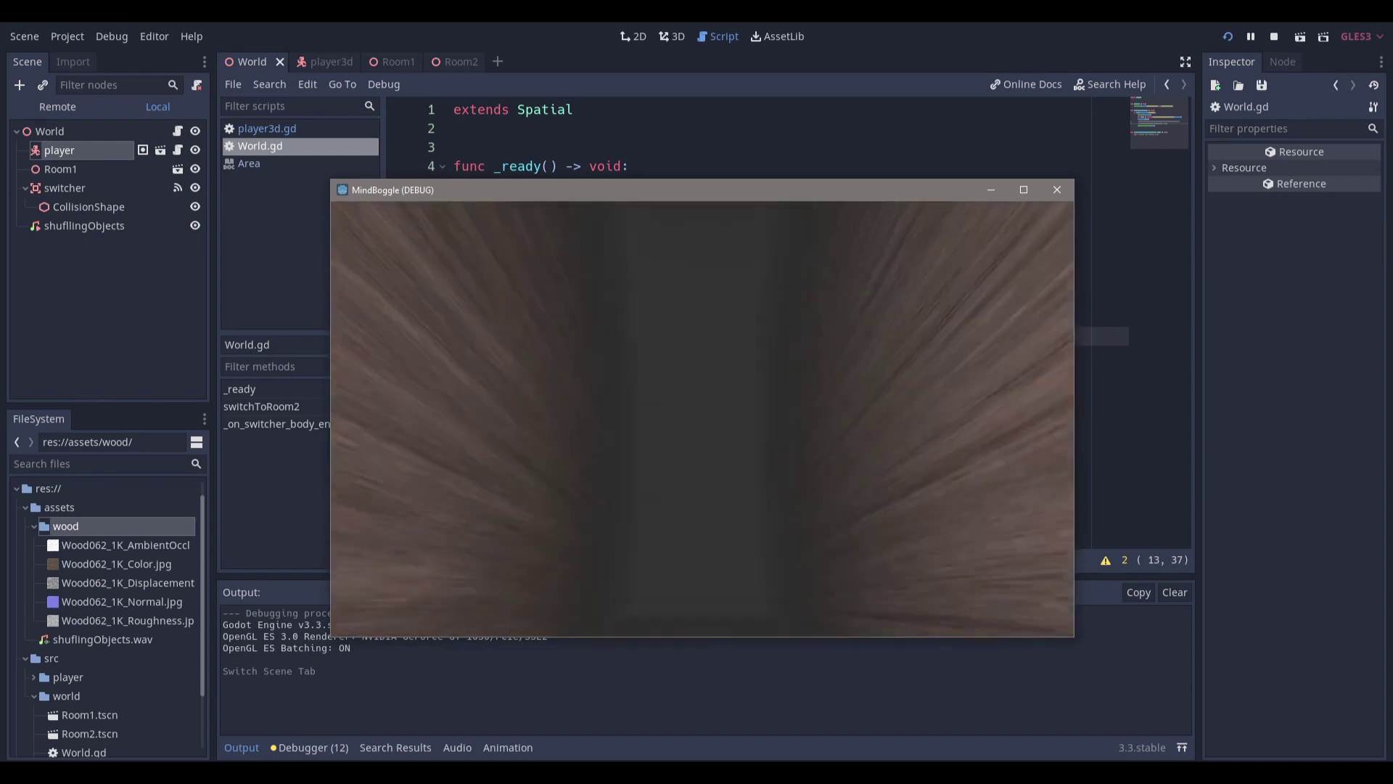
pyautogui.press('w')
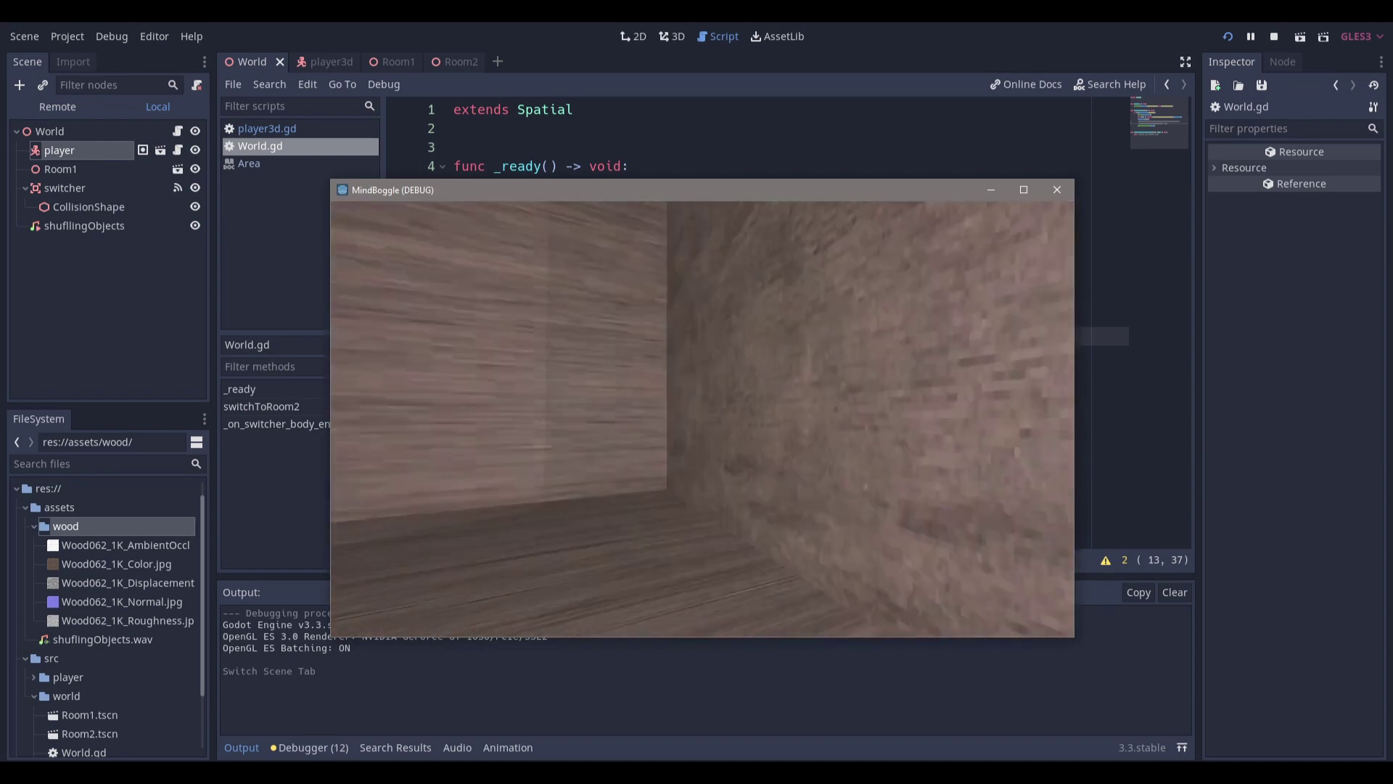
pyautogui.press('w')
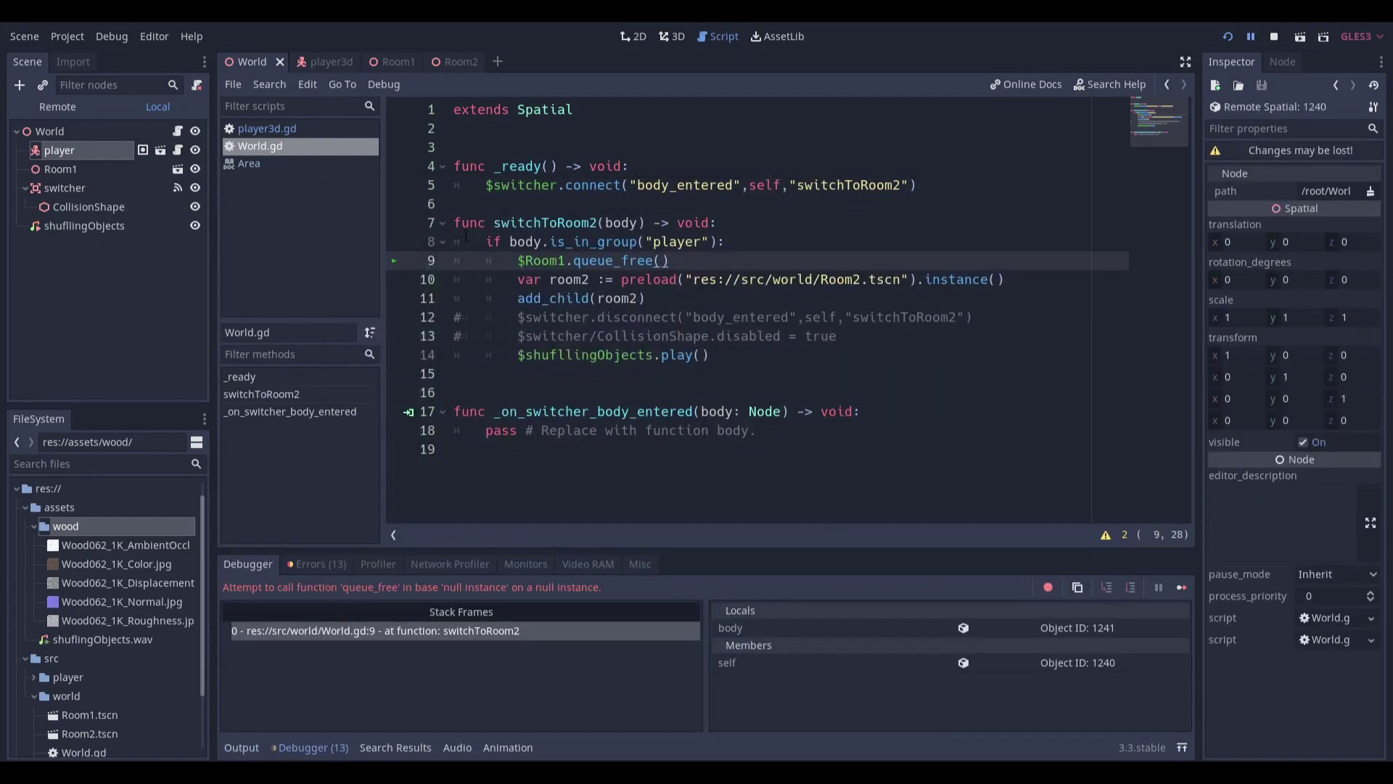
# Read the documentation of queue_free from the Room1 line and return to the World script
pyautogui.keyDown('ctrl'); pyautogui.click(603, 260); pyautogui.keyUp('ctrl')
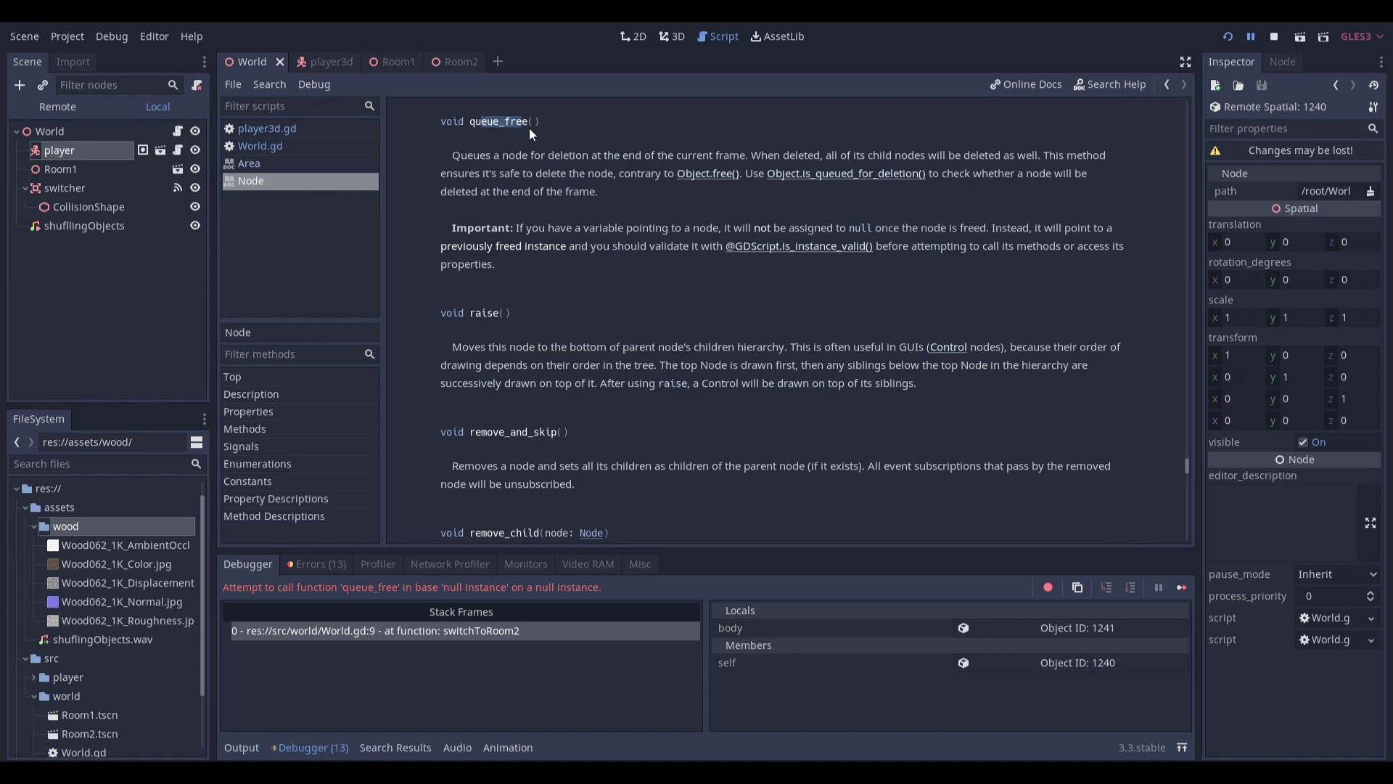
pyautogui.moveTo(452, 155); pyautogui.dragTo(534, 155)
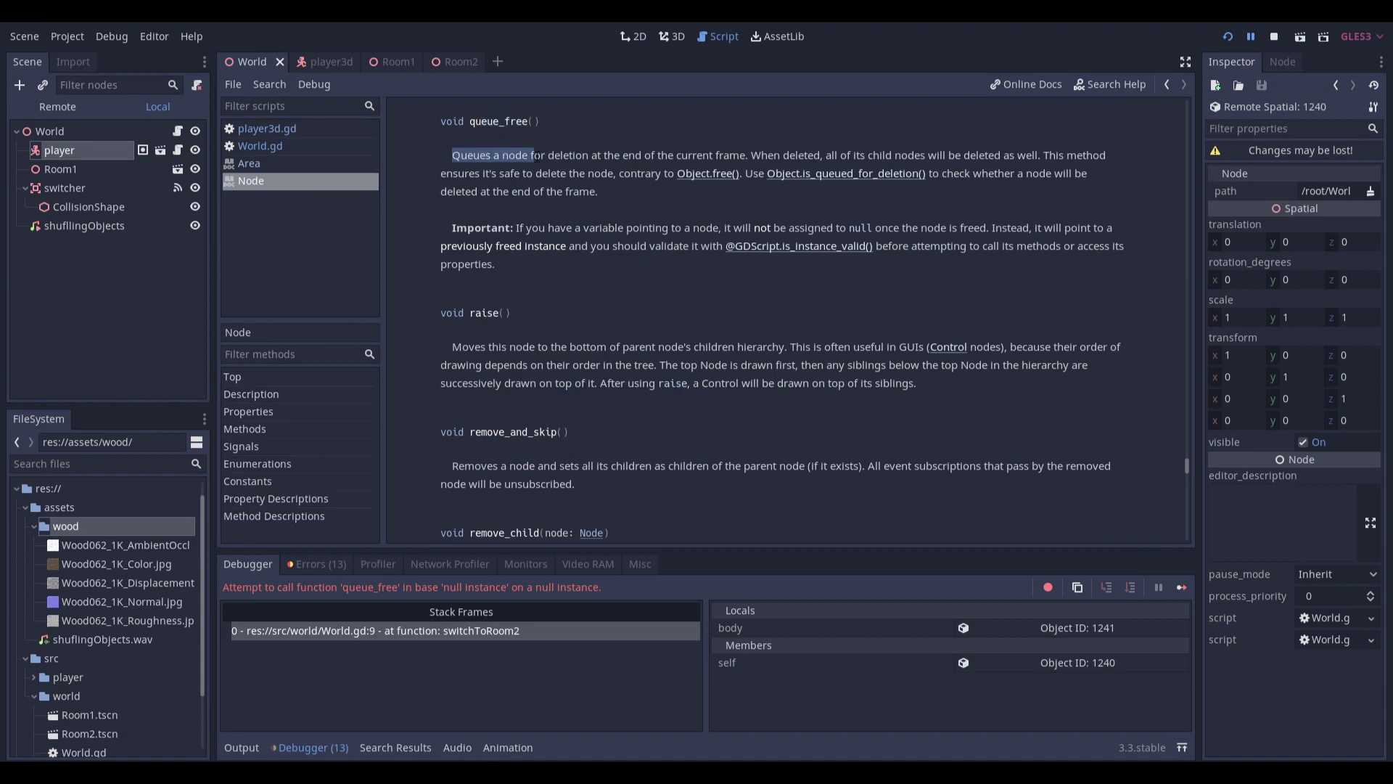
pyautogui.click(180, 130)
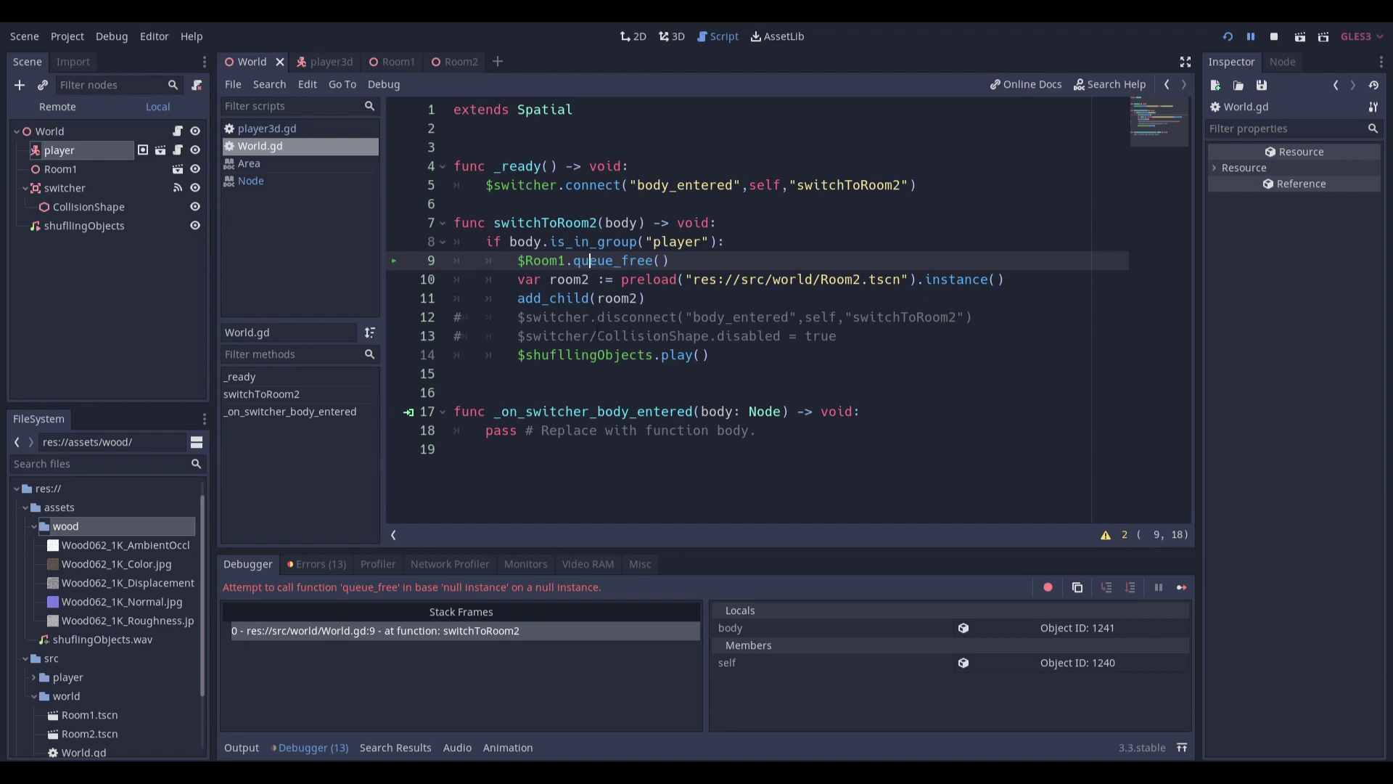
# Uncomment the switcher's CollisionShape.disabled = true line and place the cursor on the shufllingObjects play call
pyautogui.click(598, 336)
pyautogui.hotkey('ctrl', 'k')
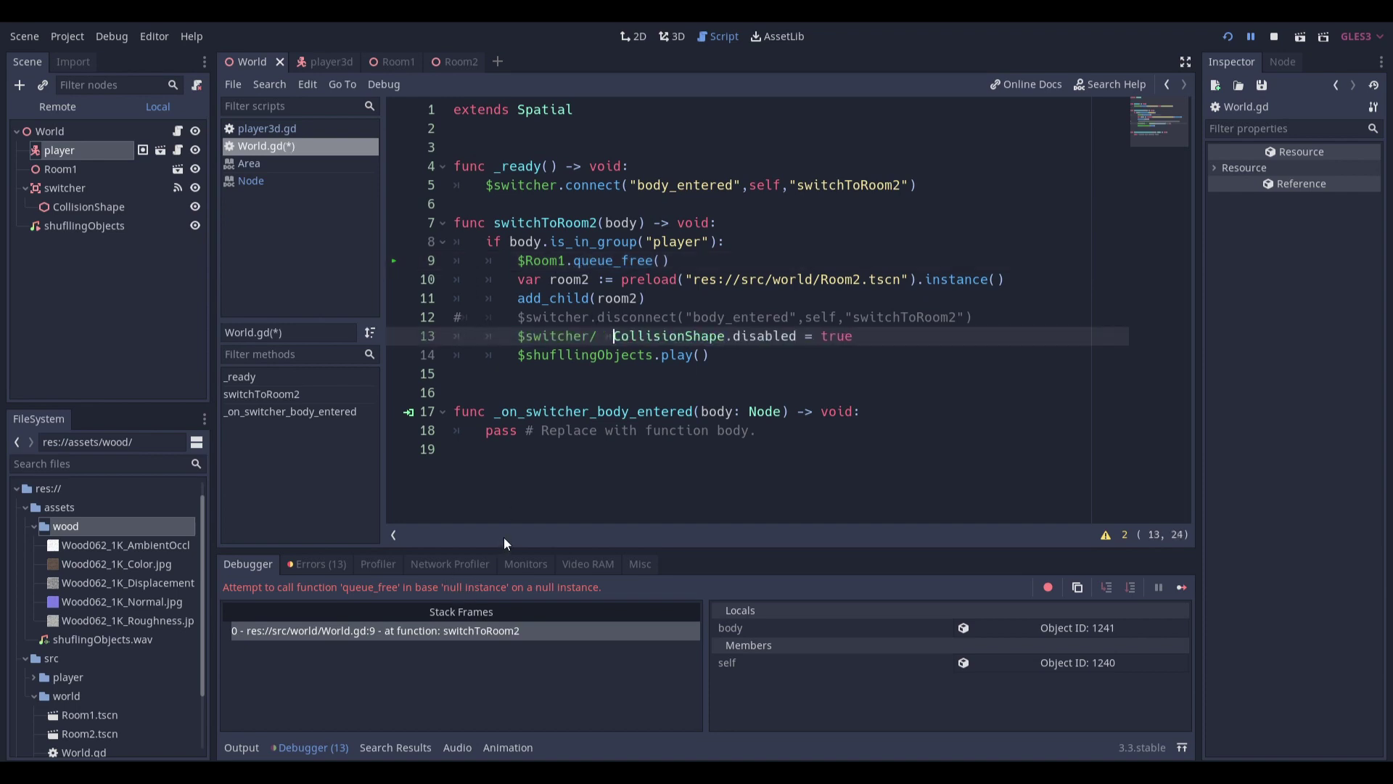
pyautogui.press('F5')
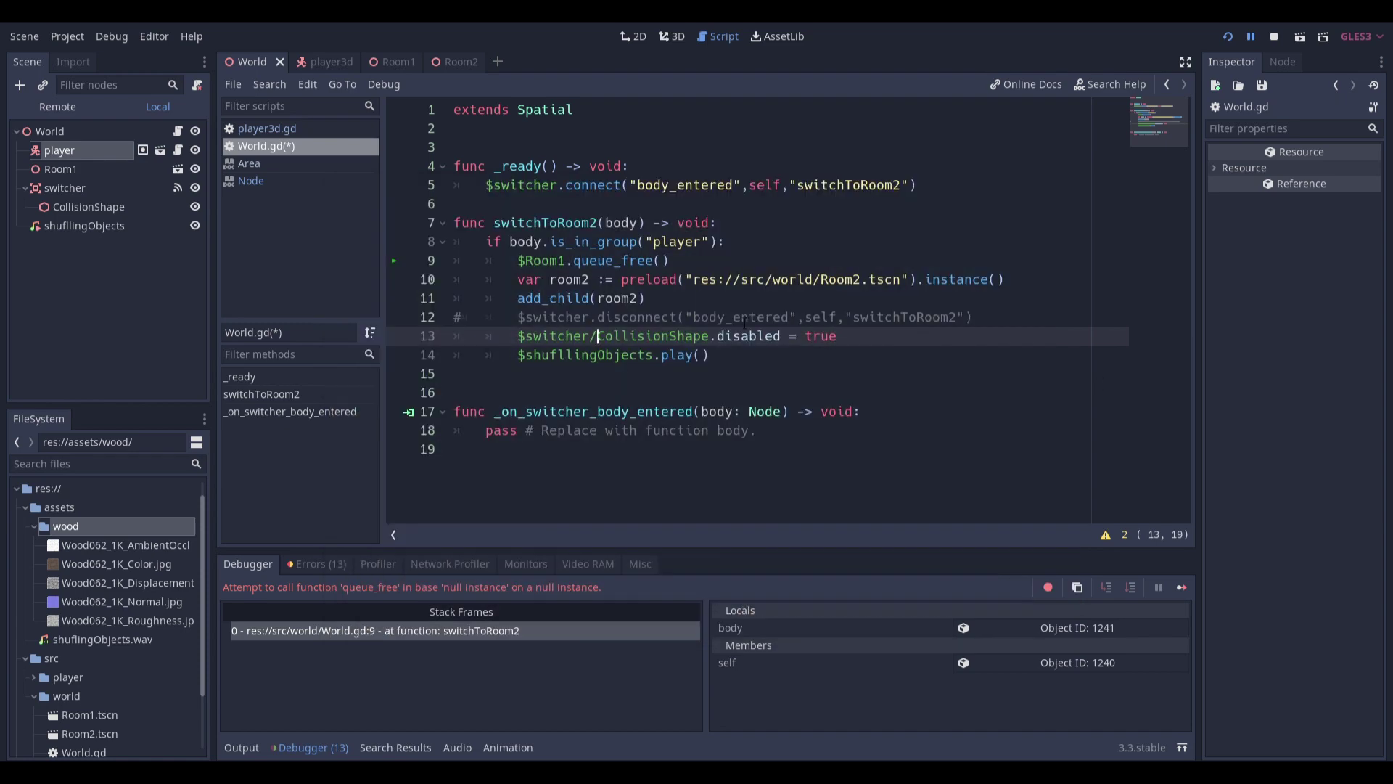
pyautogui.click(596, 357)
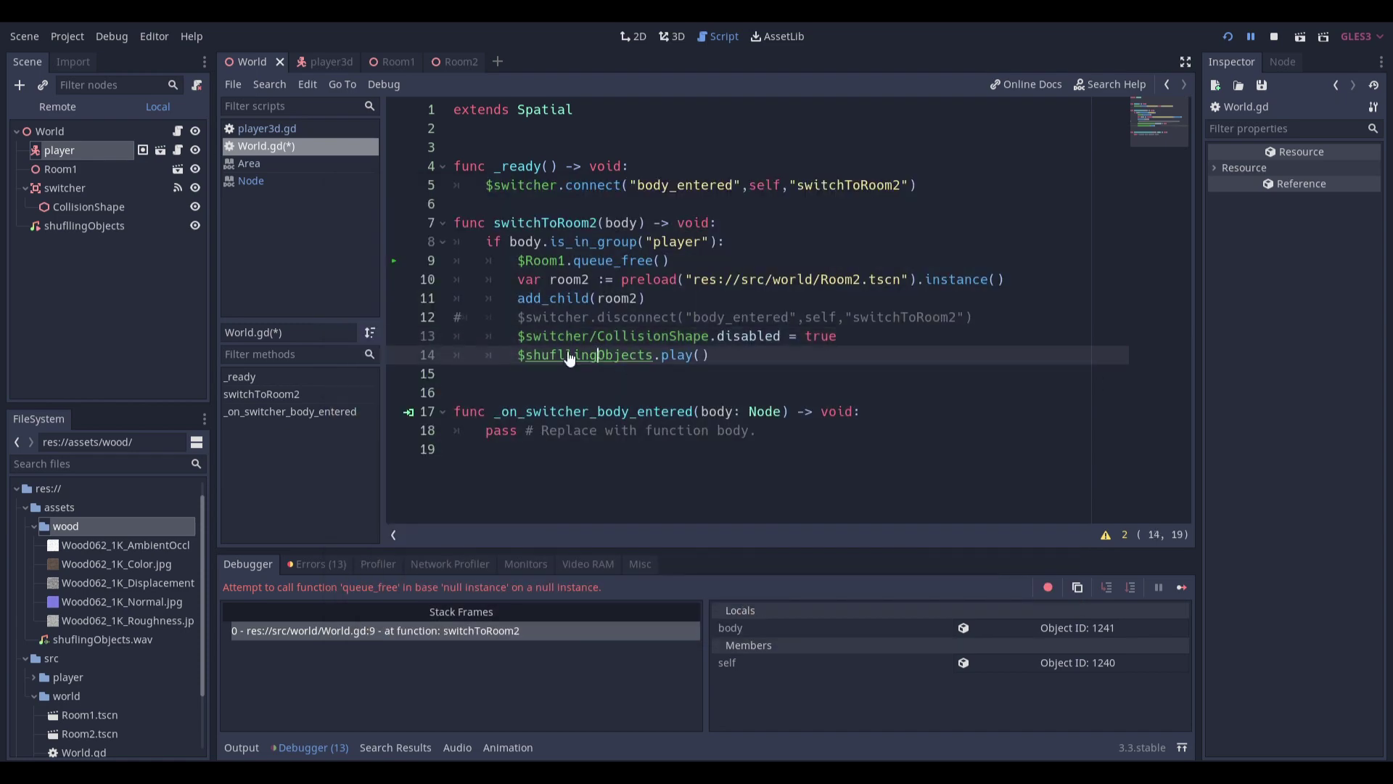
# Select the shufllingObjects node and preview the shuflingObjects.wav sound from the assets folder
pyautogui.click(95, 225)
pyautogui.click(87, 639)
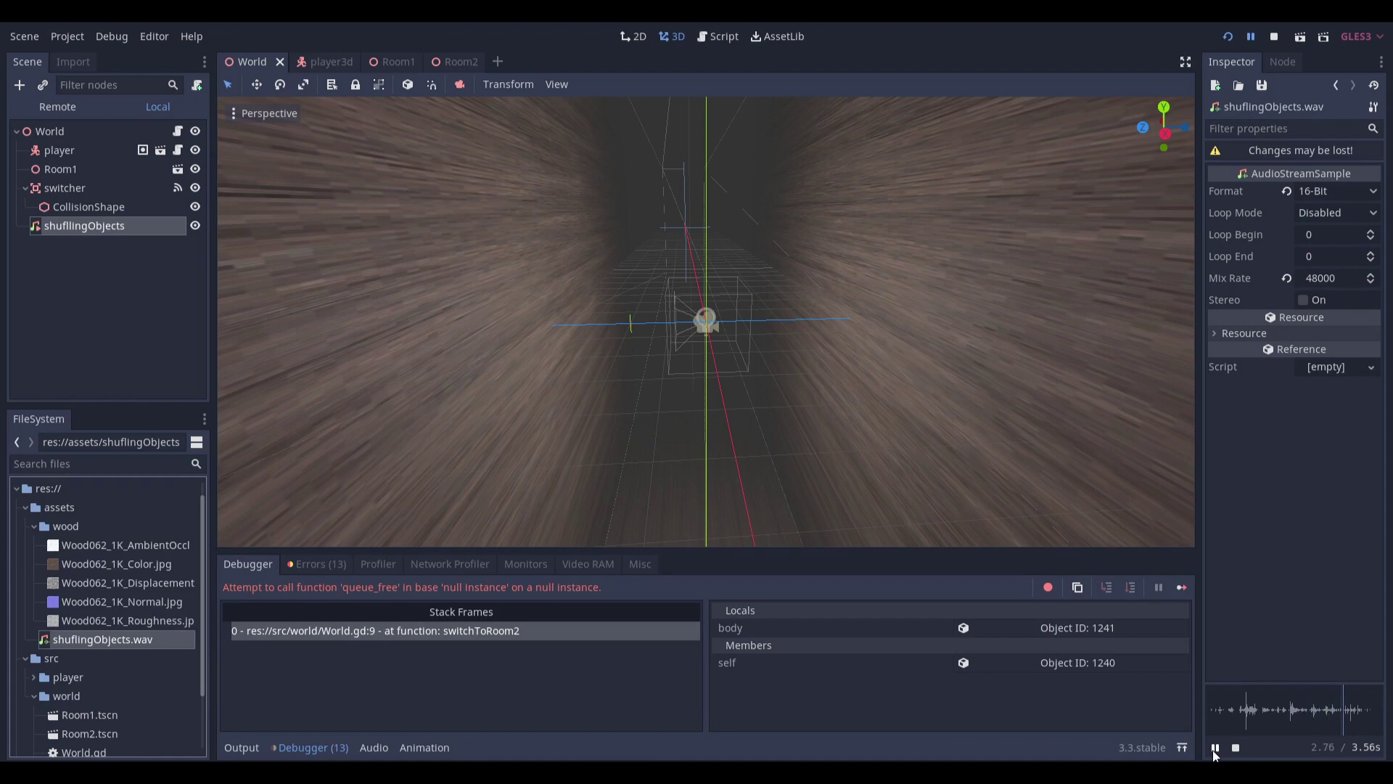
pyautogui.scroll(-5, 660, 256)
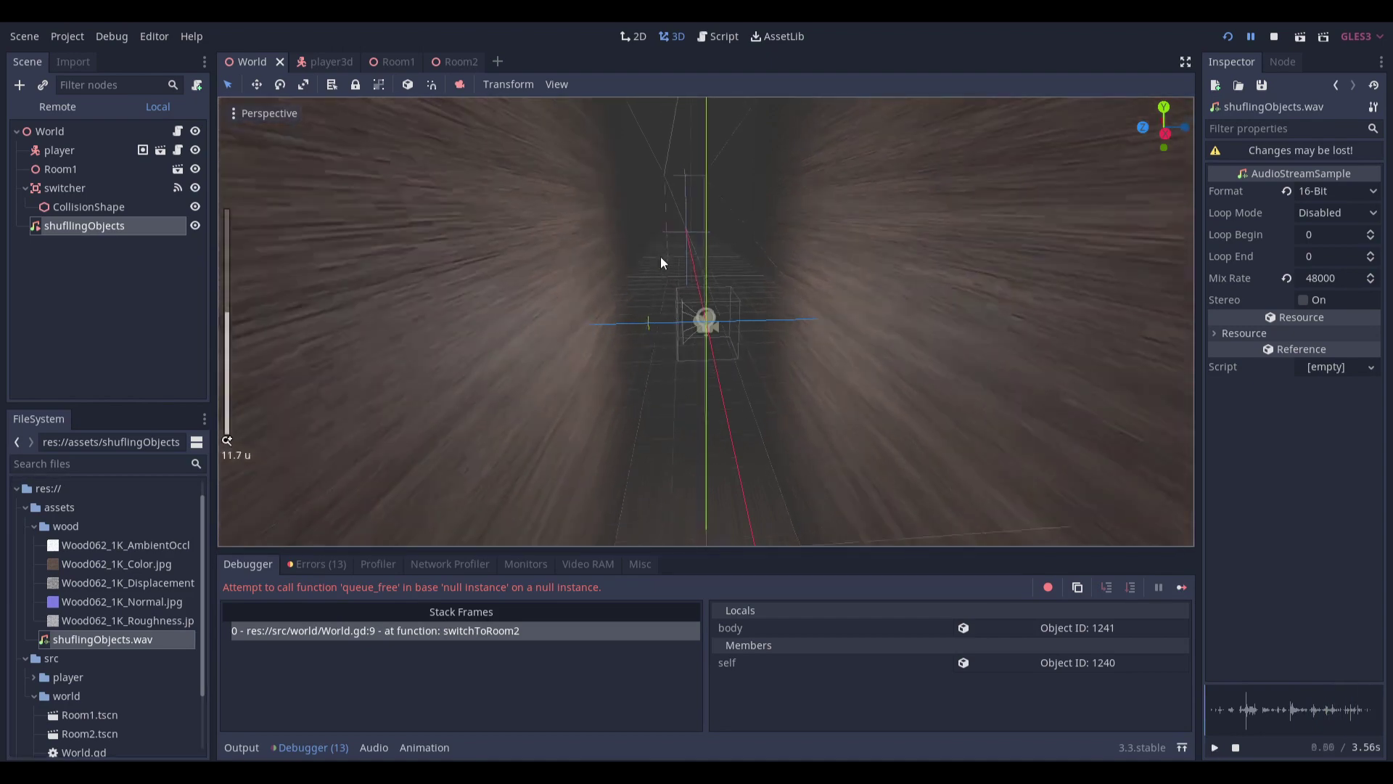
pyautogui.scroll(-2, 652, 267)
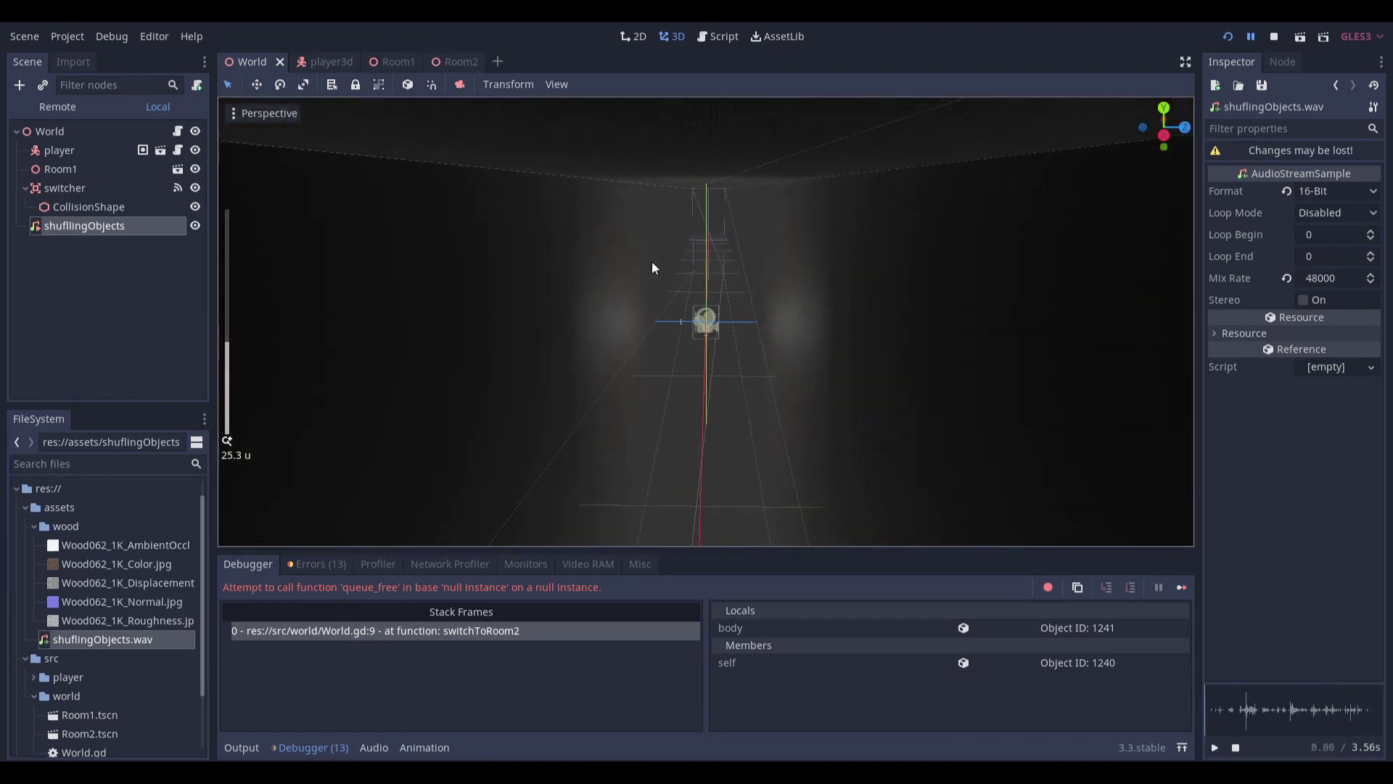
pyautogui.moveTo(651, 267); pyautogui.dragTo(752, 308, button='middle')
pyautogui.scroll(3, 753, 303)
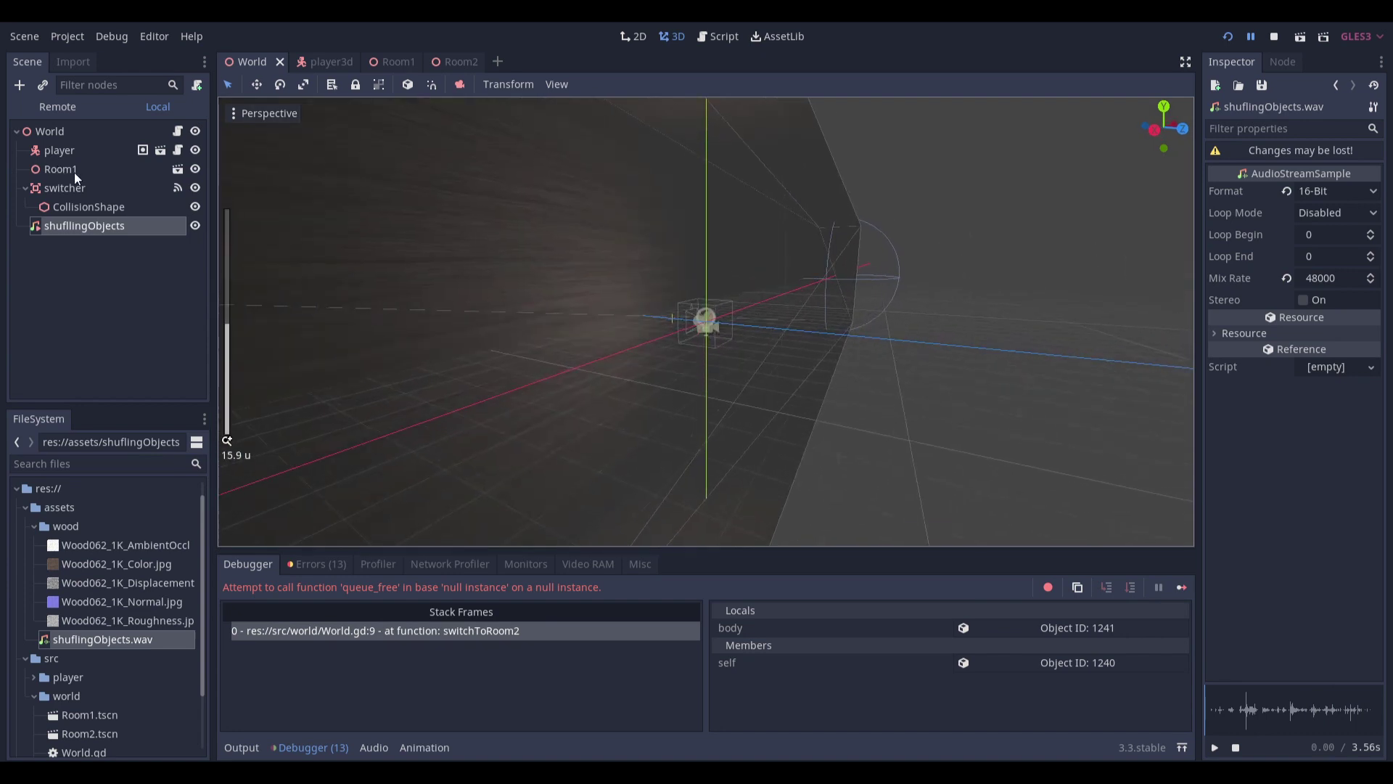
# Examine where the shufllingObjects sound source sits in the corridor relative to the switcher's collision area
pyautogui.click(85, 224)
pyautogui.press('f')
pyautogui.scroll(2, 799, 286)
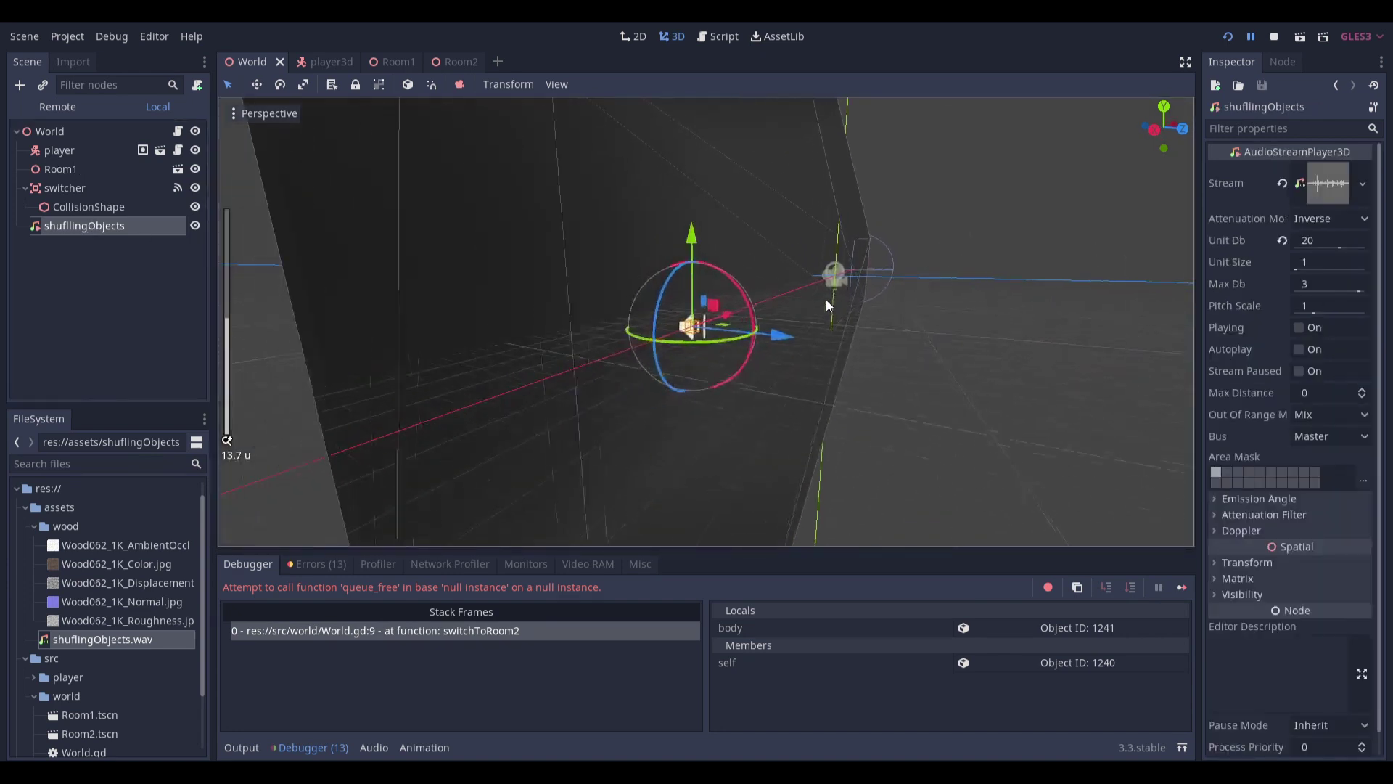
pyautogui.moveTo(825, 299); pyautogui.dragTo(603, 305, button='middle')
pyautogui.scroll(-5, 688, 342)
pyautogui.scroll(-8, 621, 315)
pyautogui.scroll(-6, 604, 305)
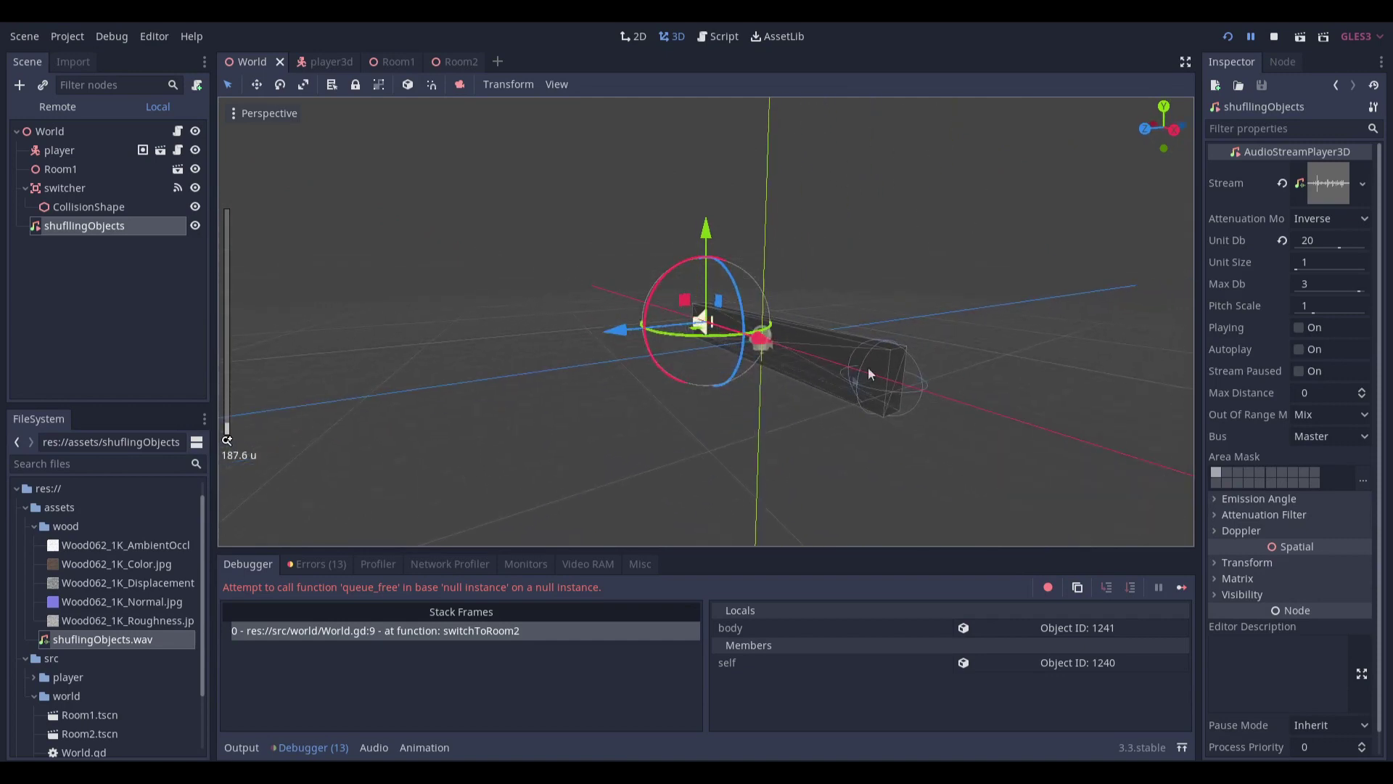
pyautogui.scroll(4, 916, 380)
pyautogui.moveTo(916, 380); pyautogui.dragTo(962, 368, button='middle')
pyautogui.scroll(2, 960, 366)
pyautogui.press('w')
pyautogui.moveTo(668, 389)
pyautogui.mouseDown(button='right')
pyautogui.moveTo(507, 426)
pyautogui.moveTo(671, 390)
pyautogui.mouseUp(button='right')
pyautogui.press('s')
pyautogui.scroll(2, 812, 383)
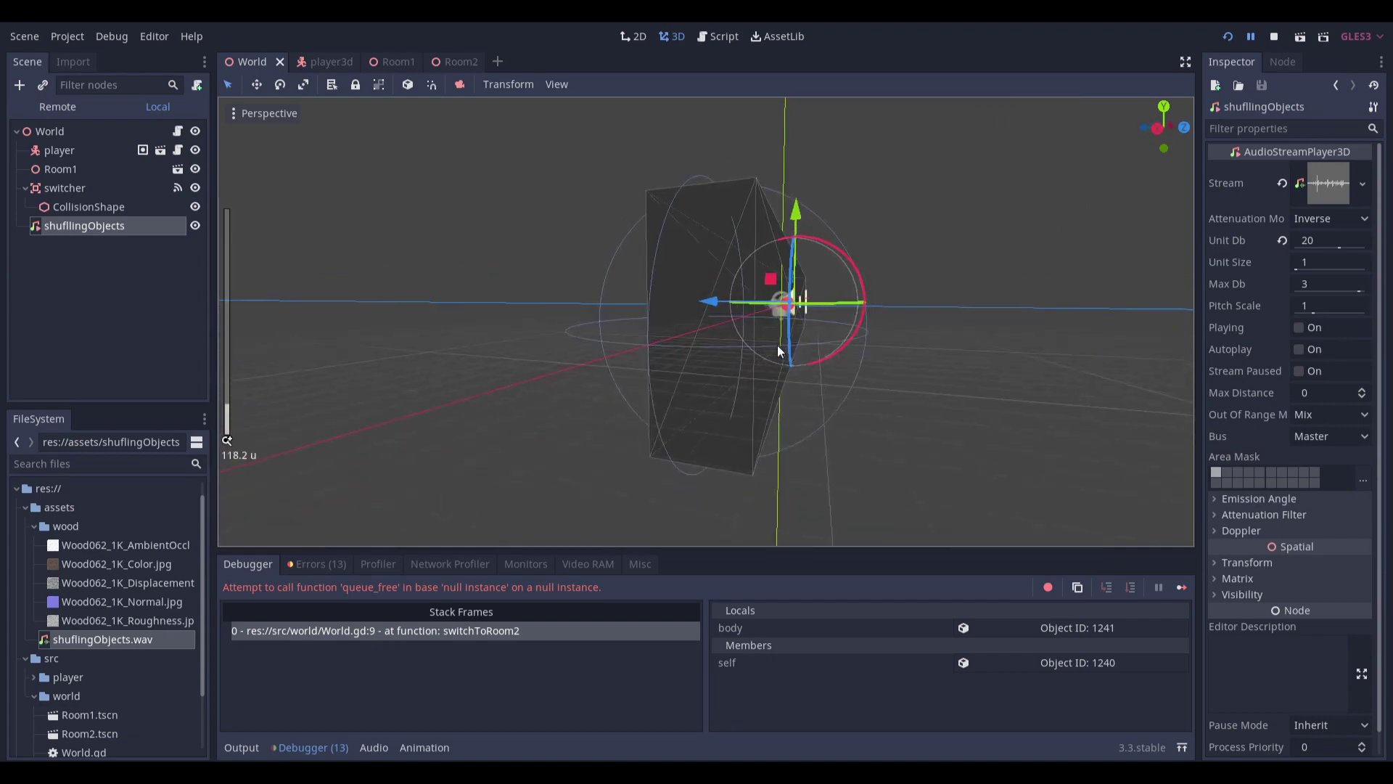
pyautogui.press('w')
pyautogui.moveTo(777, 351)
pyautogui.mouseDown(button='right')
pyautogui.moveTo(791, 340)
pyautogui.moveTo(781, 351)
pyautogui.moveTo(804, 353)
pyautogui.mouseUp(button='right')
pyautogui.press('w')
pyautogui.moveTo(738, 261); pyautogui.dragTo(739, 259, button='middle')
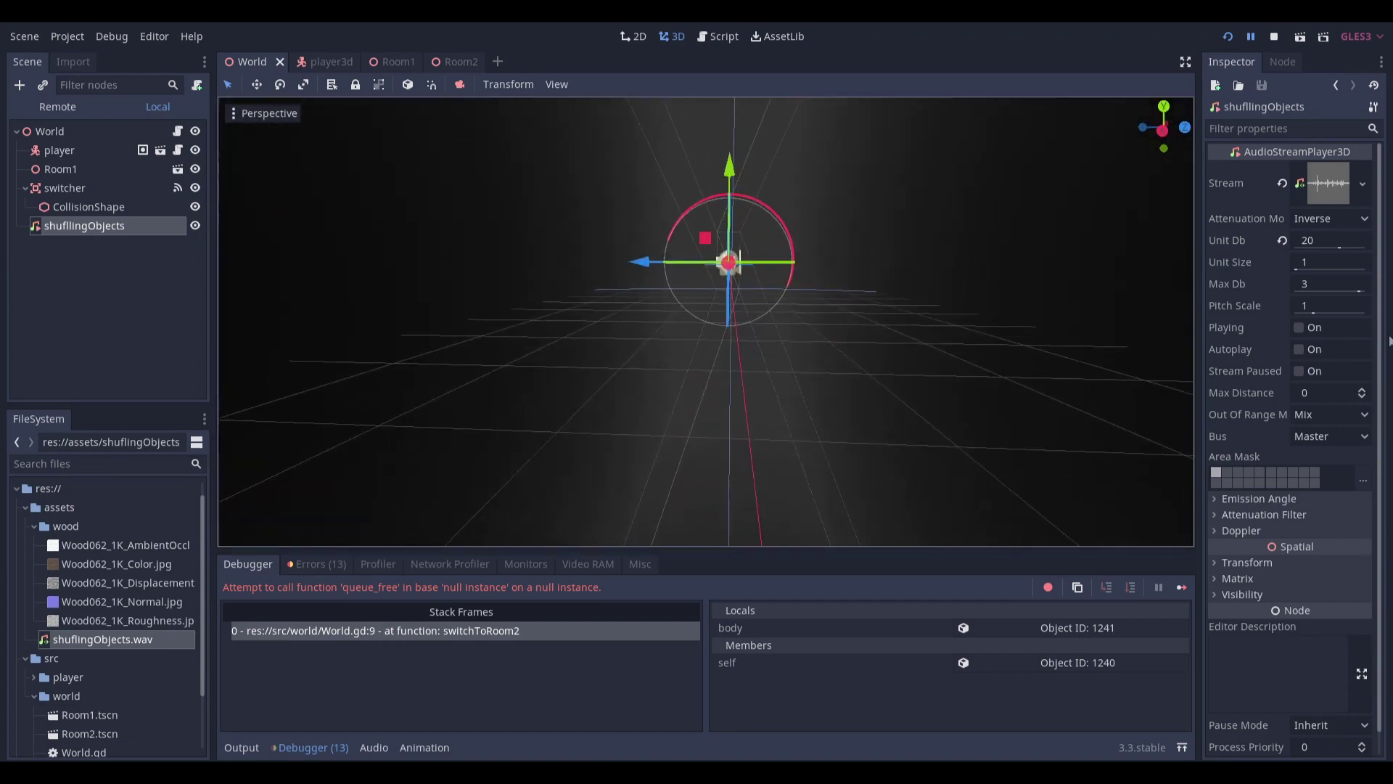
# Compare the shufllingObjects sound's playback with its Unit Db reset to 0 and raised to 80
pyautogui.click(1326, 327)
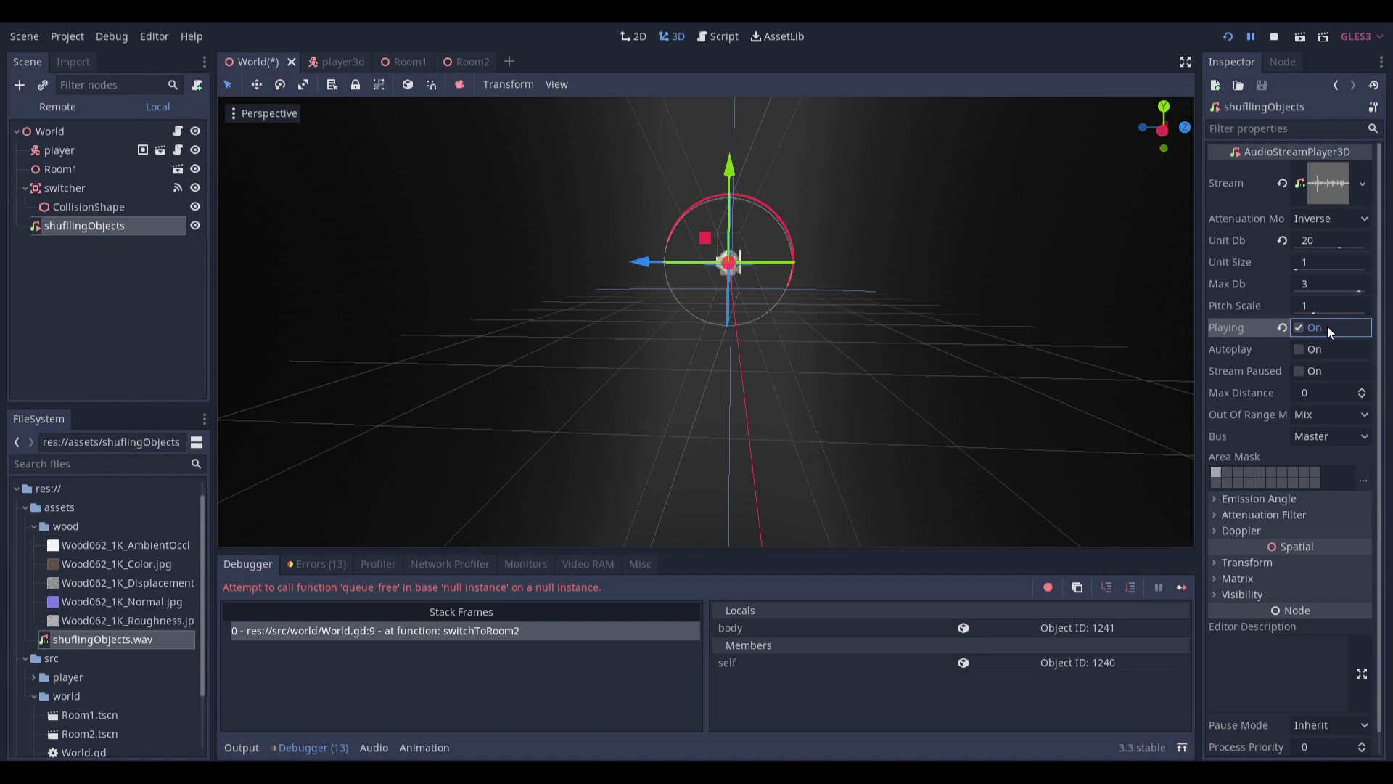
pyautogui.click(1283, 242)
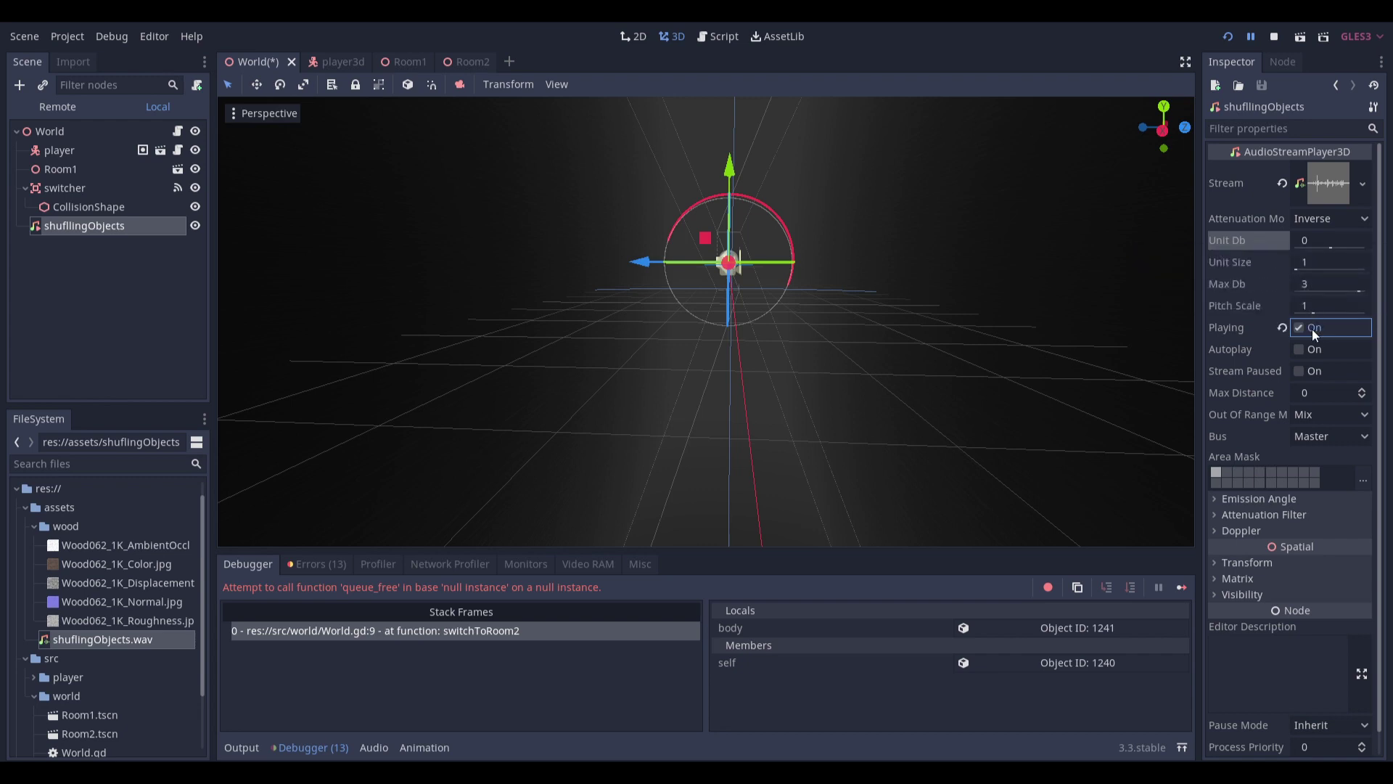
pyautogui.moveTo(1338, 243)
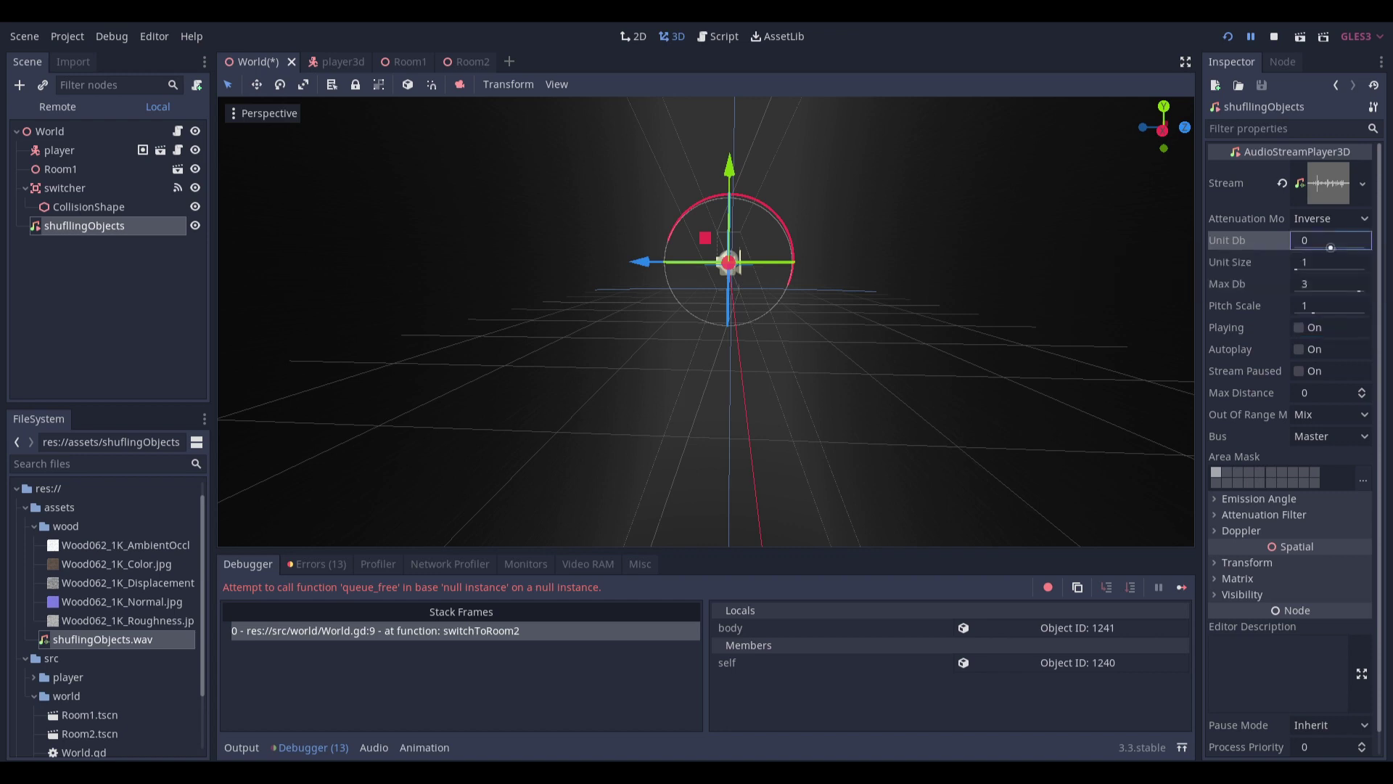
pyautogui.moveTo(1329, 247); pyautogui.dragTo(1337, 247)
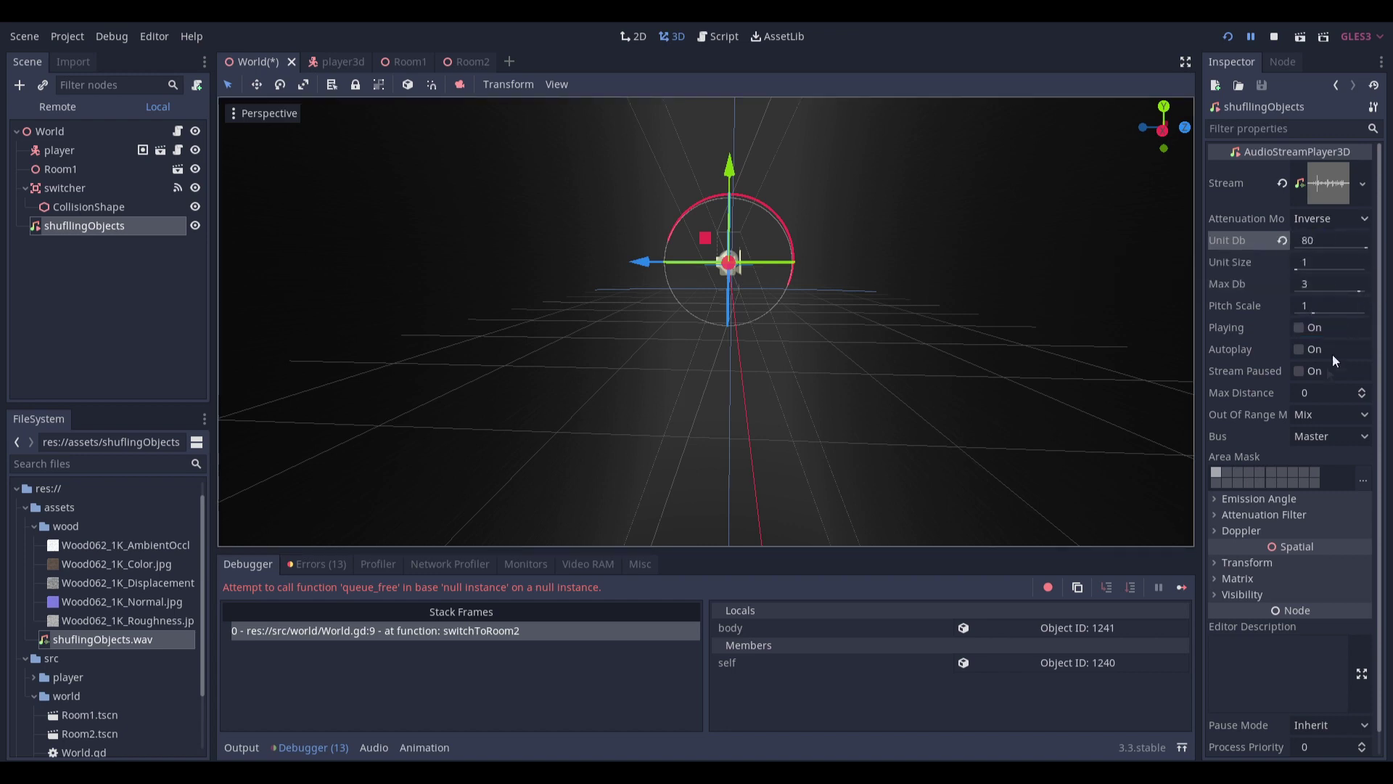
pyautogui.click(1339, 333)
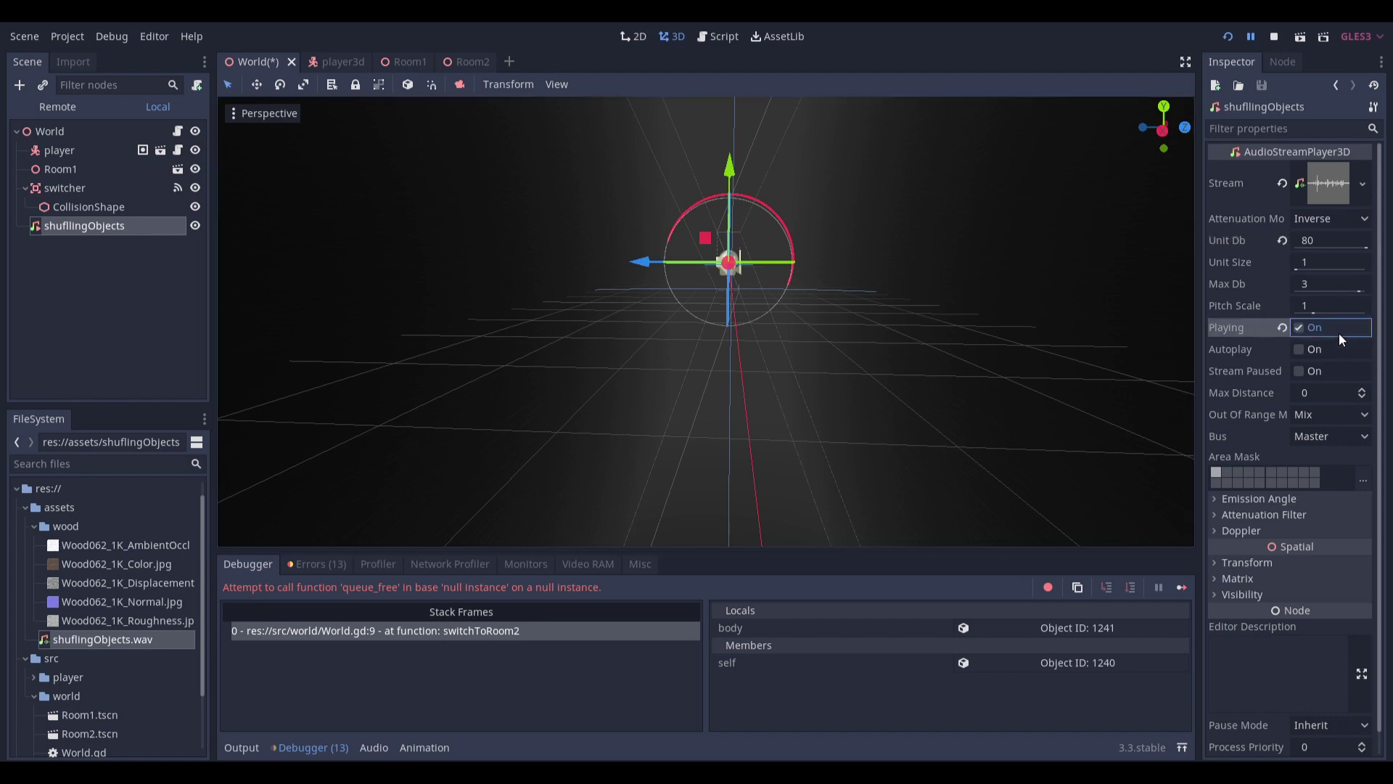
pyautogui.click(1338, 333)
# Walk the player down the corridor in the running game to test the sound and room switch, and quit
pyautogui.moveTo(900, 348); pyautogui.dragTo(856, 345, button='right')
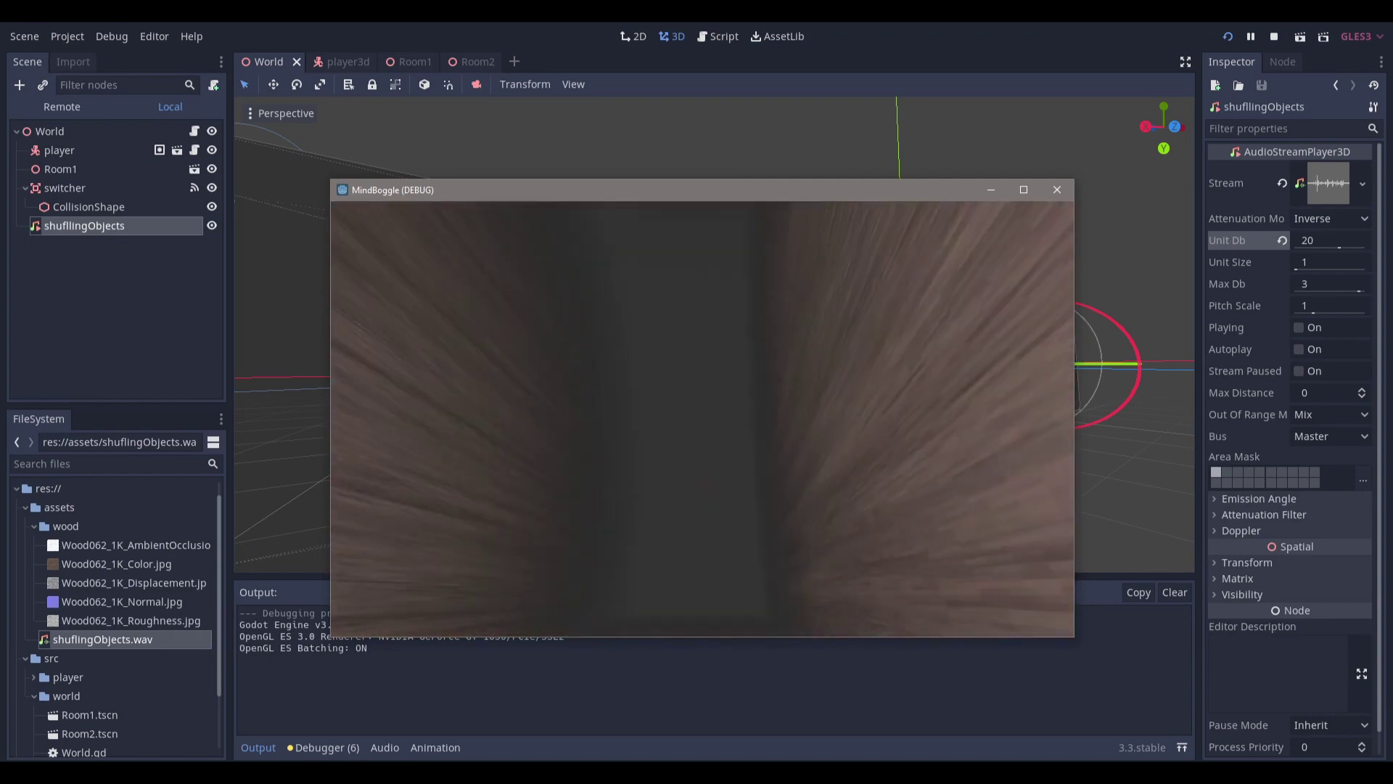
pyautogui.press('w')
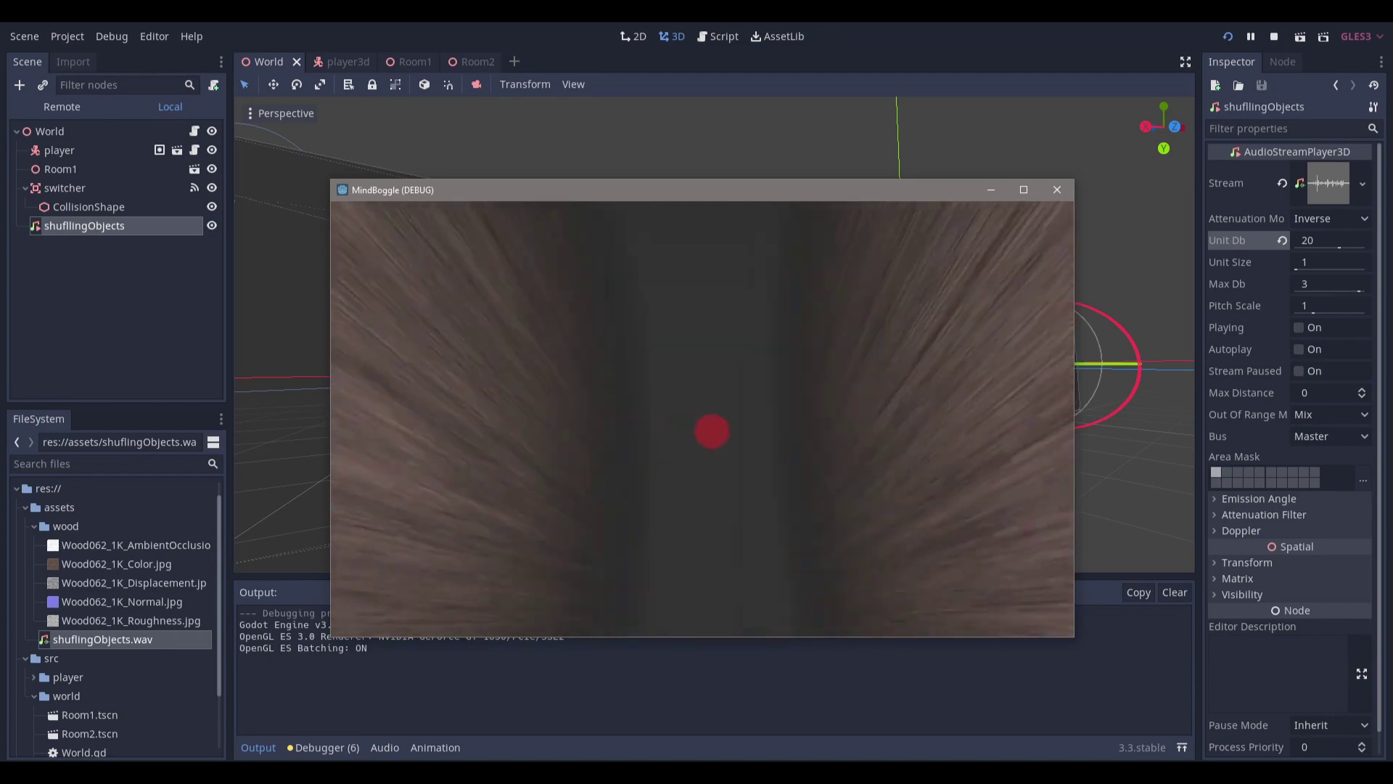
pyautogui.press('Escape')
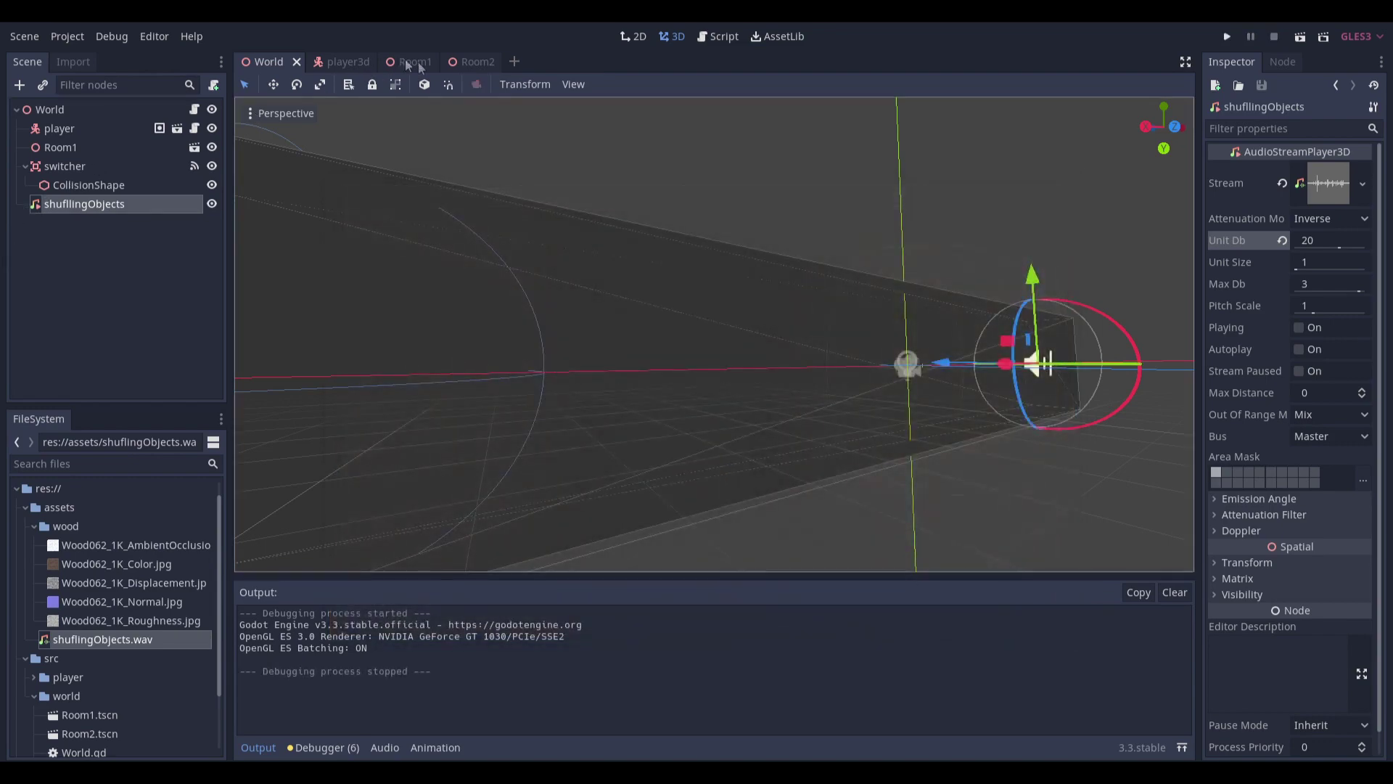
# Open the Room2 scene and examine MeshInstance2's placement inside the corridor
pyautogui.click(445, 65)
pyautogui.click(96, 185)
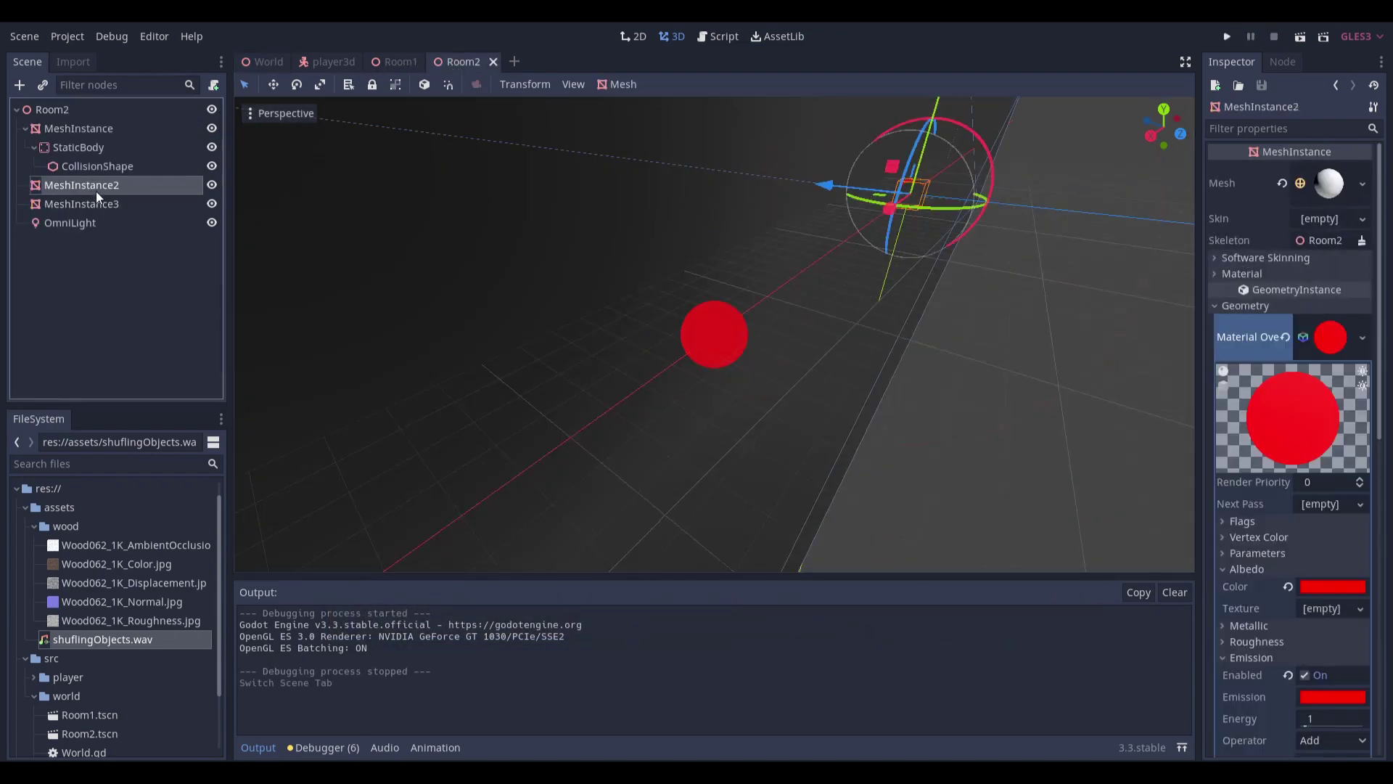
pyautogui.press('f')
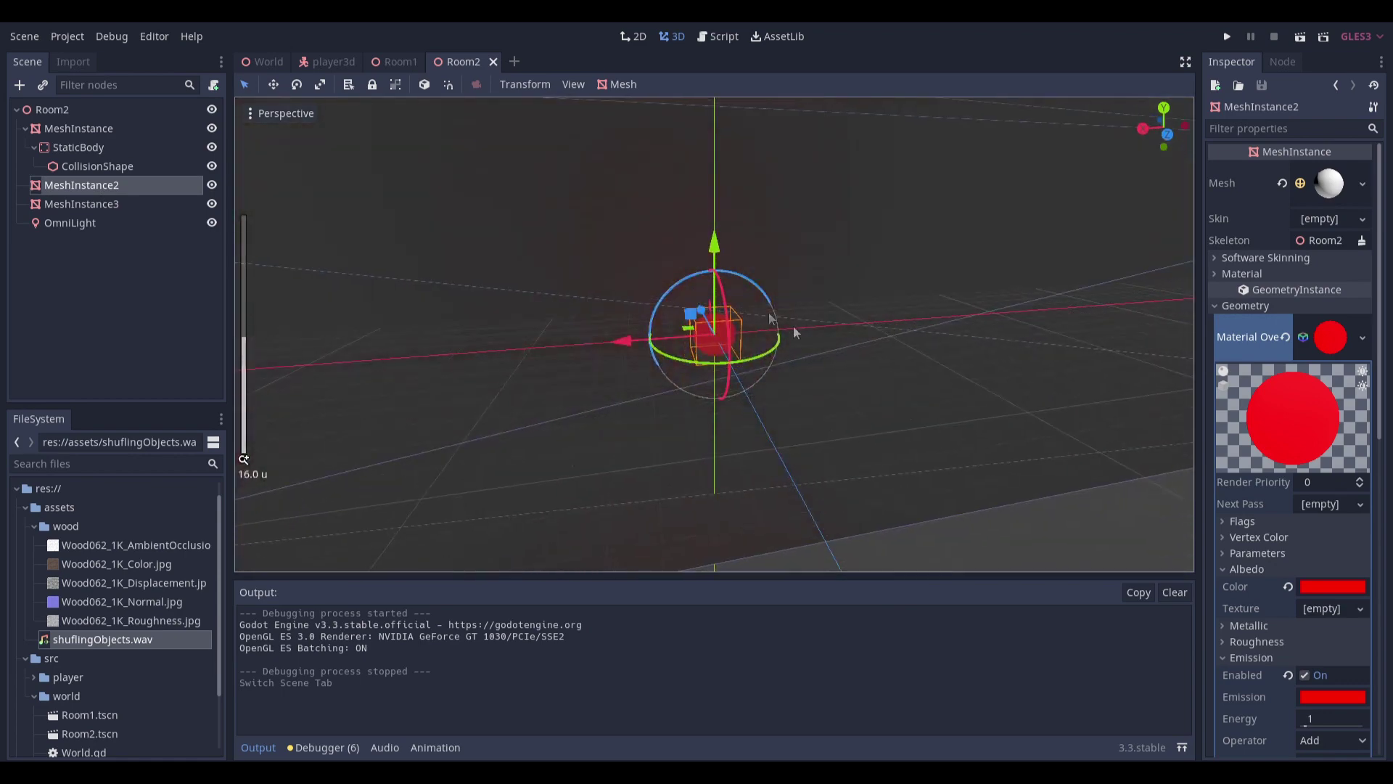
pyautogui.scroll(-15, 794, 325)
pyautogui.moveTo(798, 322); pyautogui.dragTo(719, 294, button='middle')
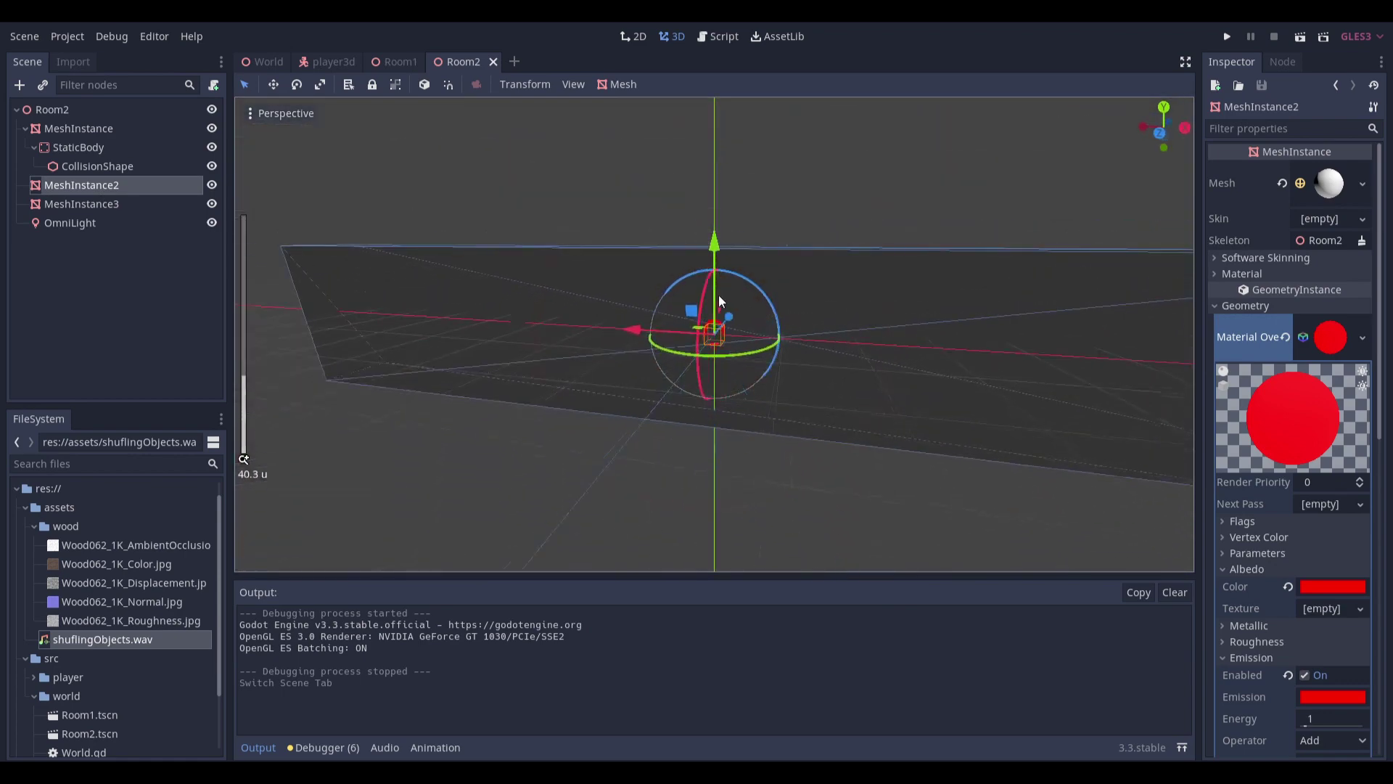
# Move MeshInstance3 along the X axis closer to the red sphere in Room2
pyautogui.click(130, 206)
pyautogui.press('f')
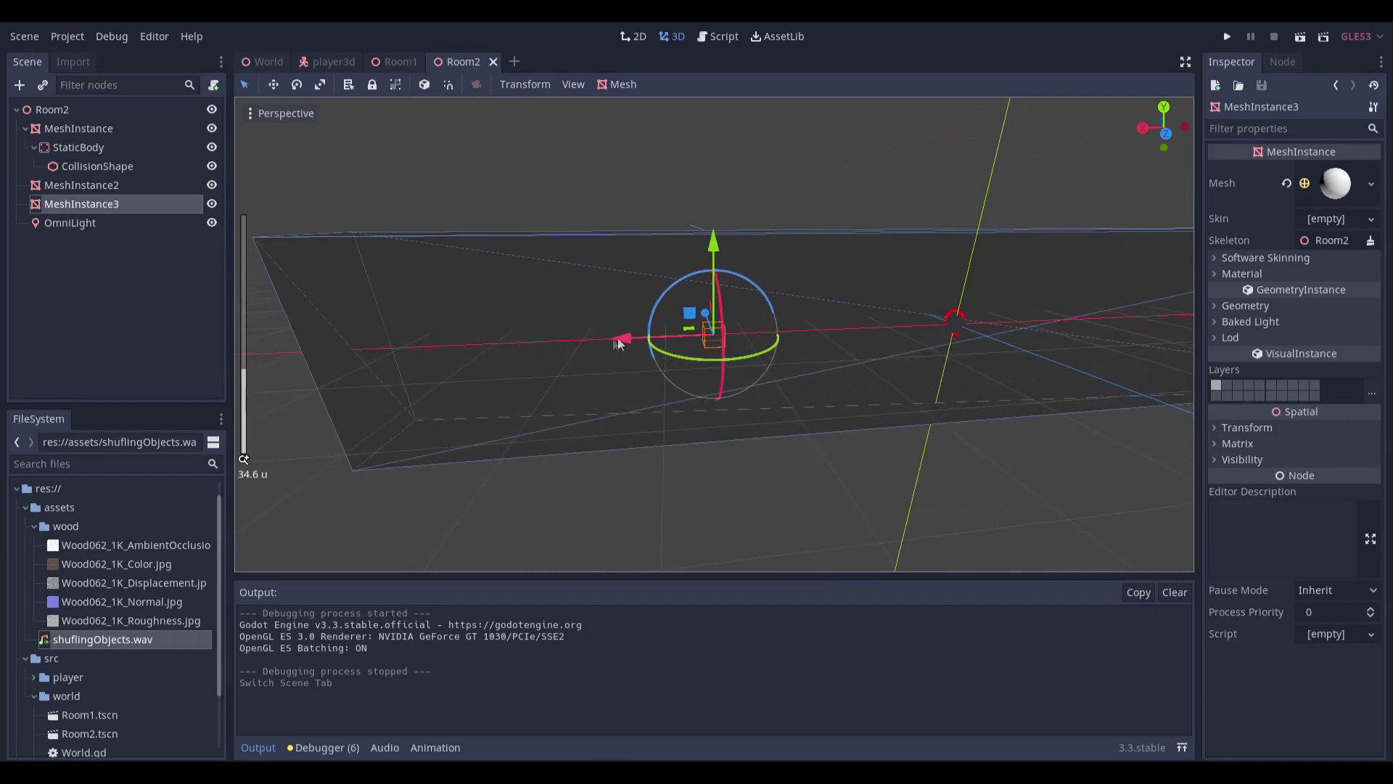
pyautogui.moveTo(617, 337); pyautogui.dragTo(712, 338)
# Run the game, walk the player through the room switch to check the moved MeshInstance3, and quit
pyautogui.press('F5')
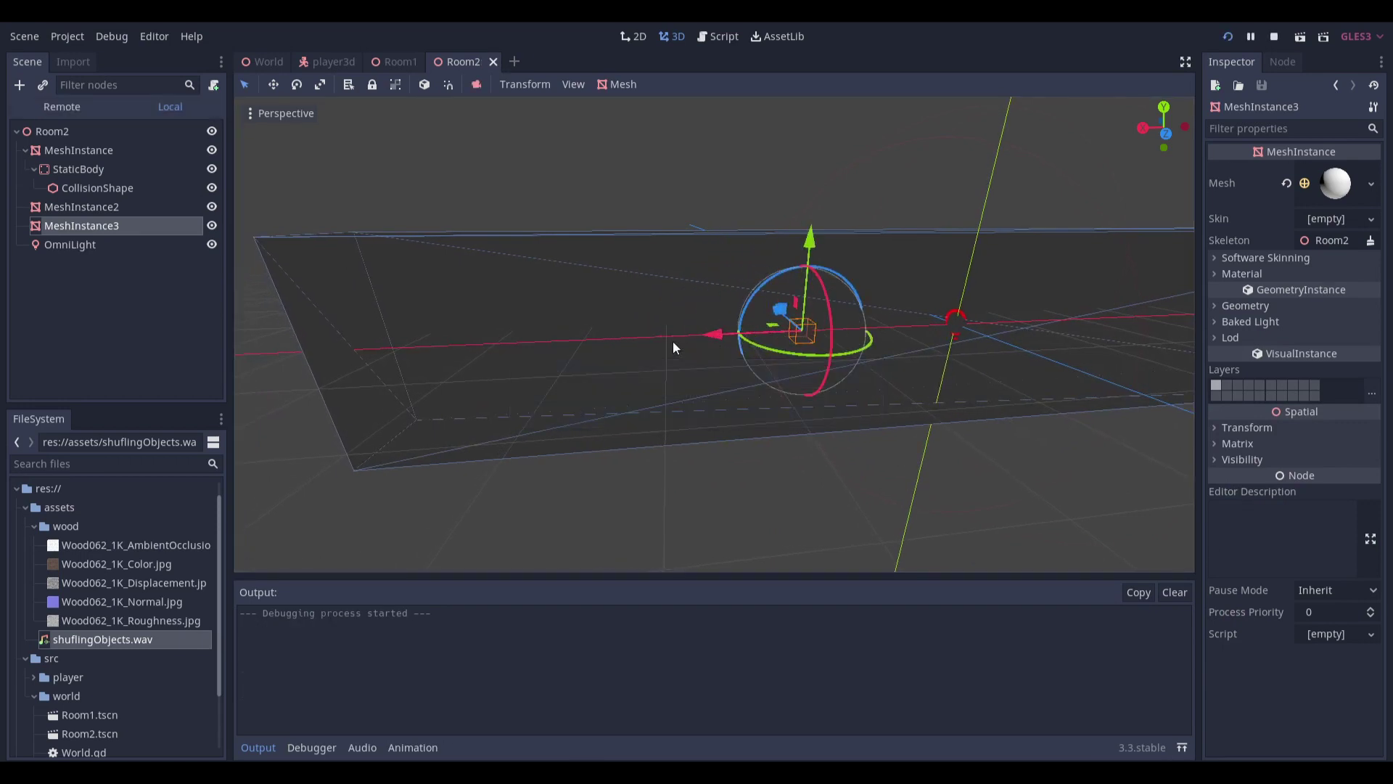
pyautogui.press('w')
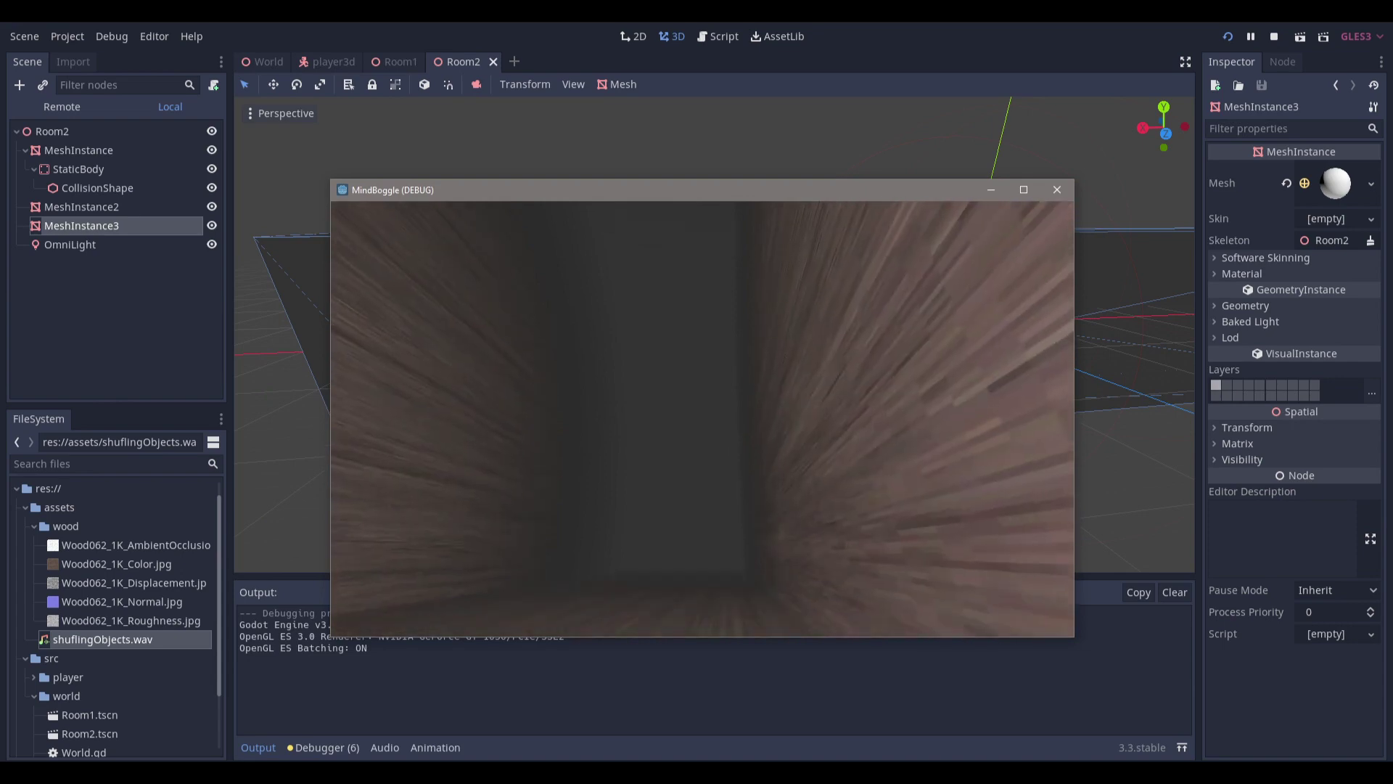
pyautogui.press('w')
pyautogui.press('w')
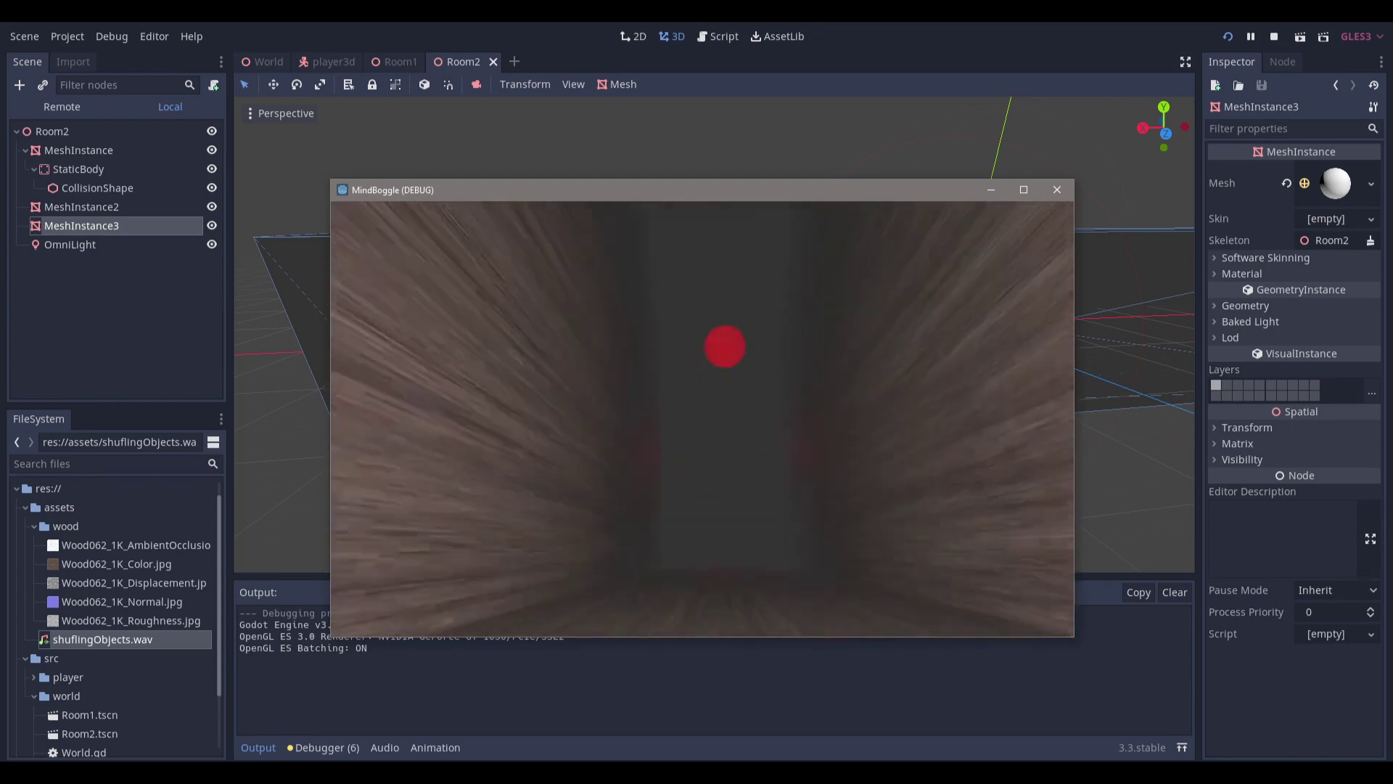
pyautogui.press('w')
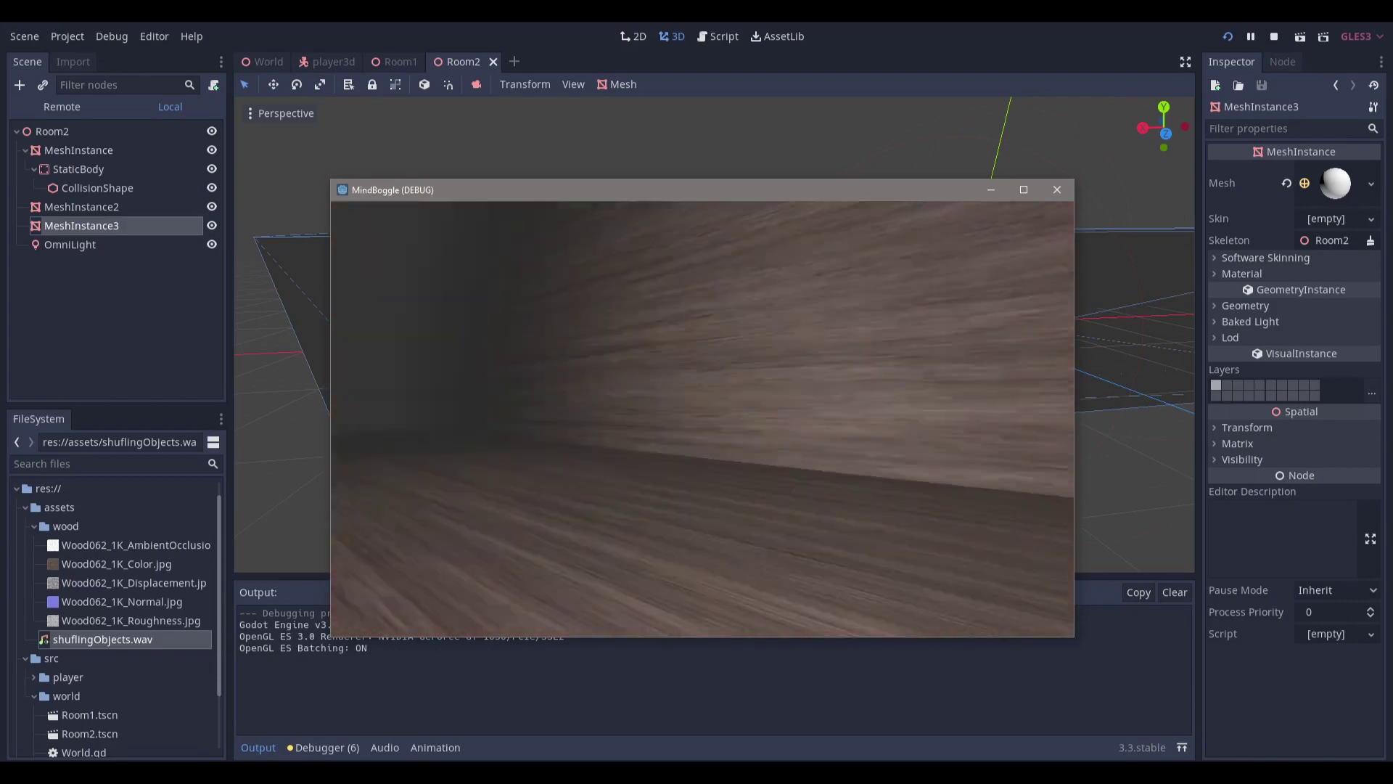
pyautogui.press('Escape')
# Shift Room2's corridor MeshInstance slightly along the X axis
pyautogui.click(91, 150)
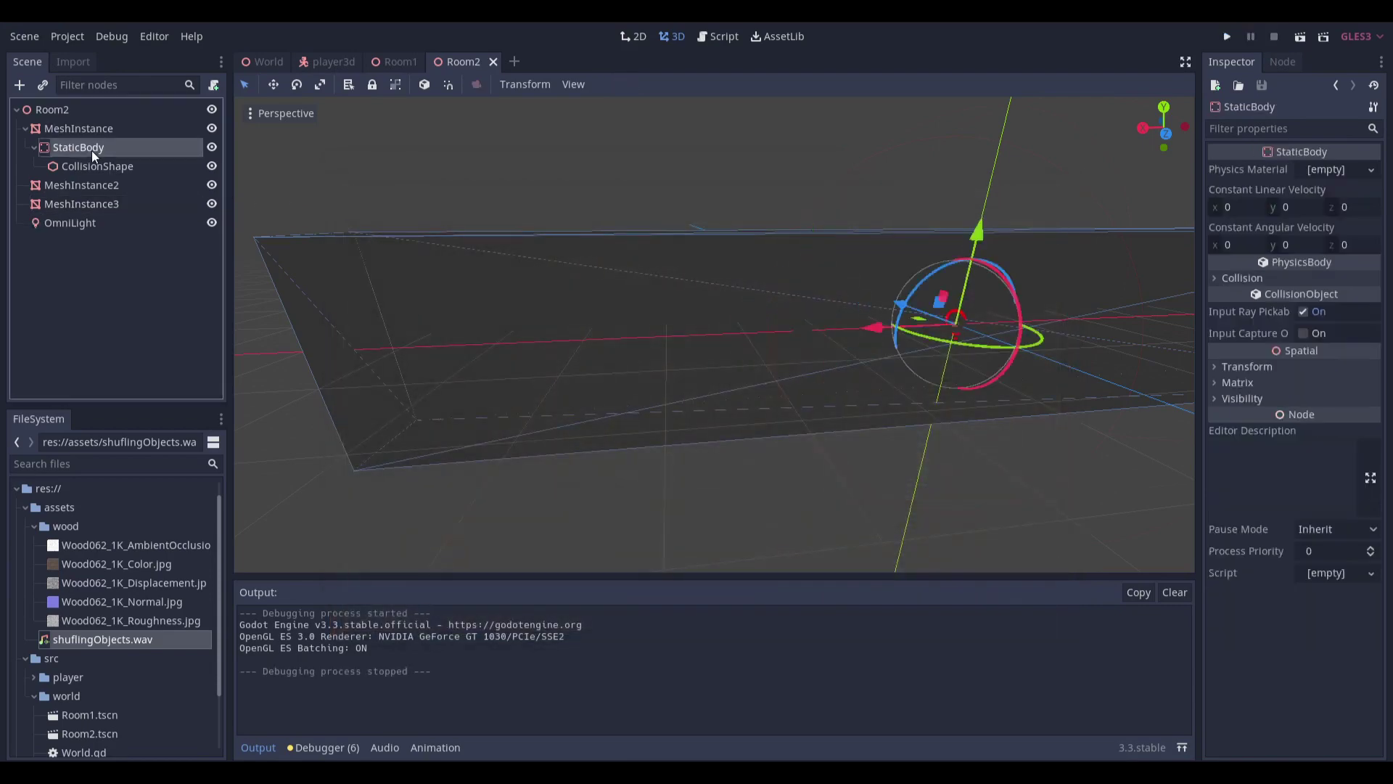
pyautogui.click(187, 133)
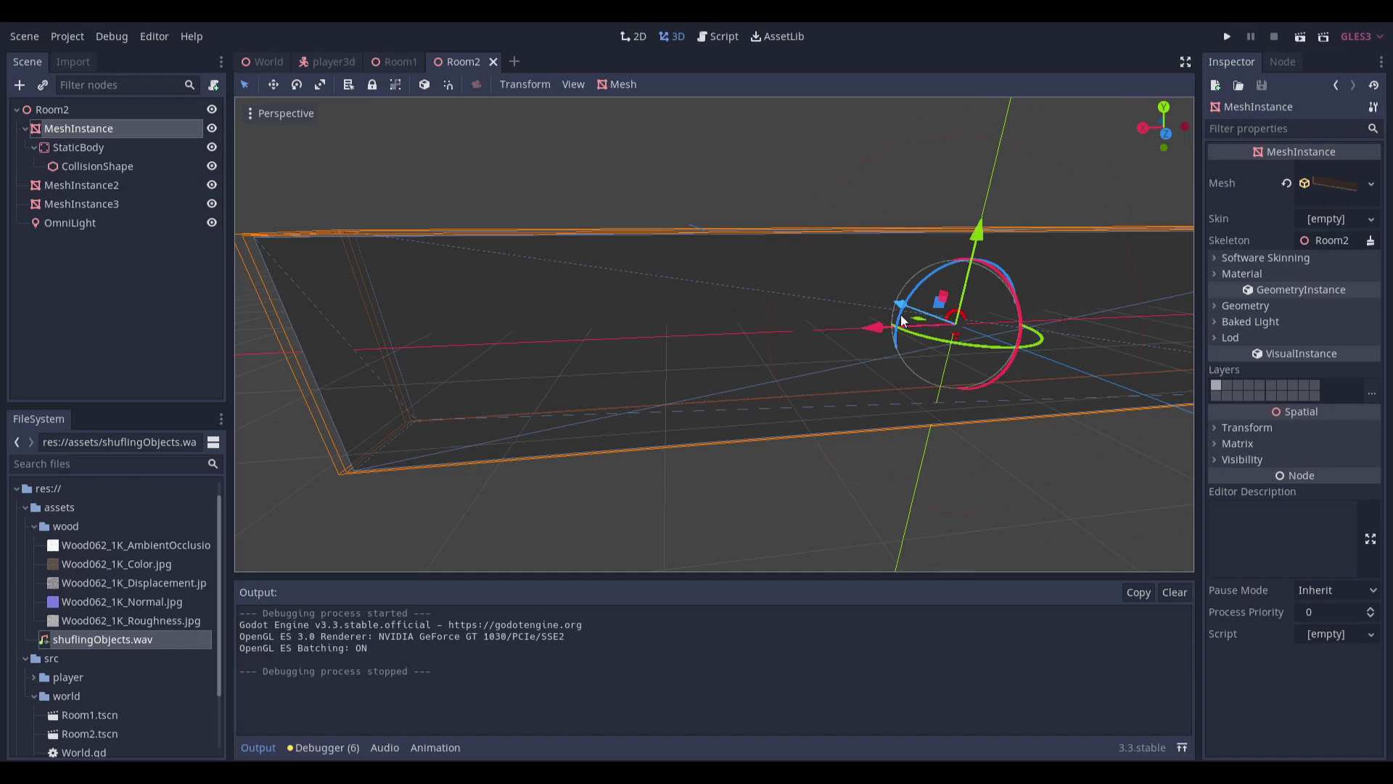
pyautogui.moveTo(876, 328); pyautogui.dragTo(855, 328)
# Run the game, walk through the room switch to check the shifted corridor mesh, and quit
pyautogui.press('F5')
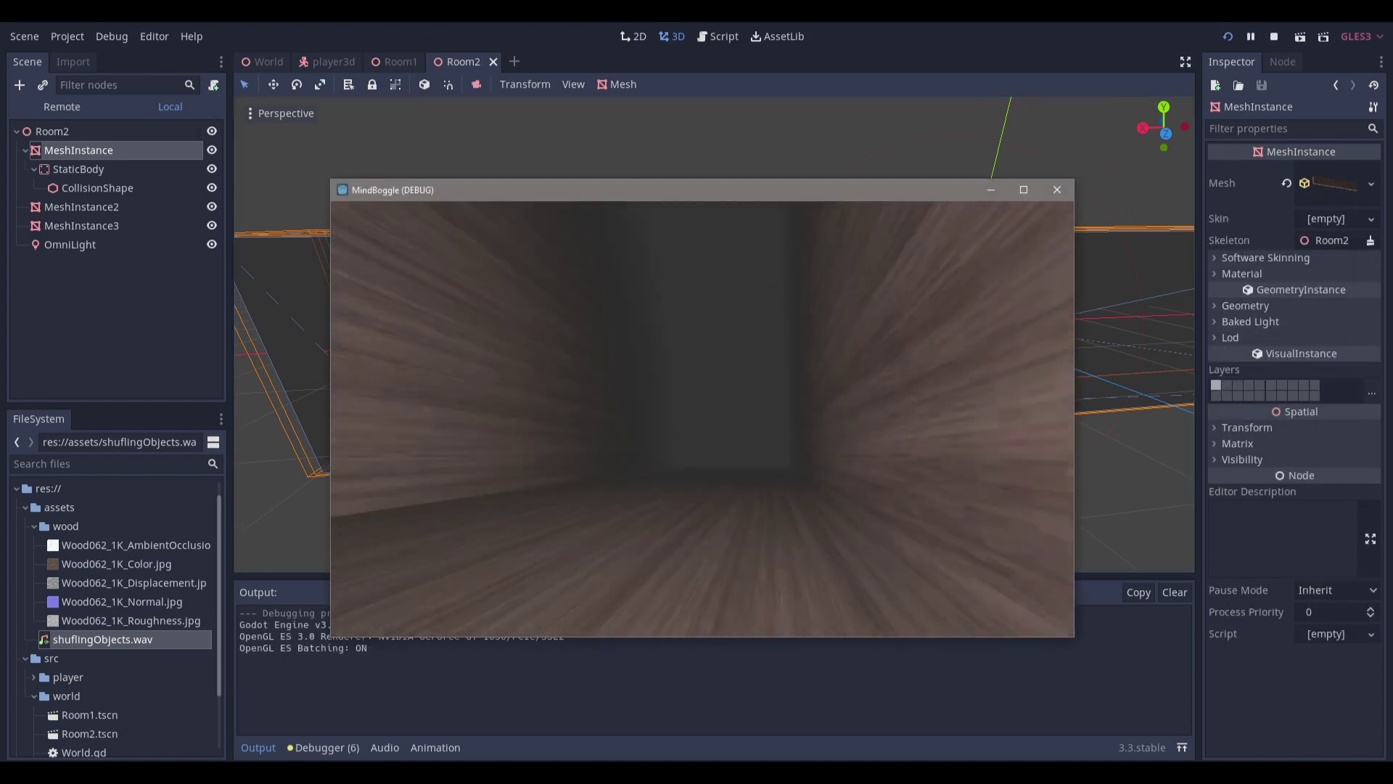
pyautogui.press('w')
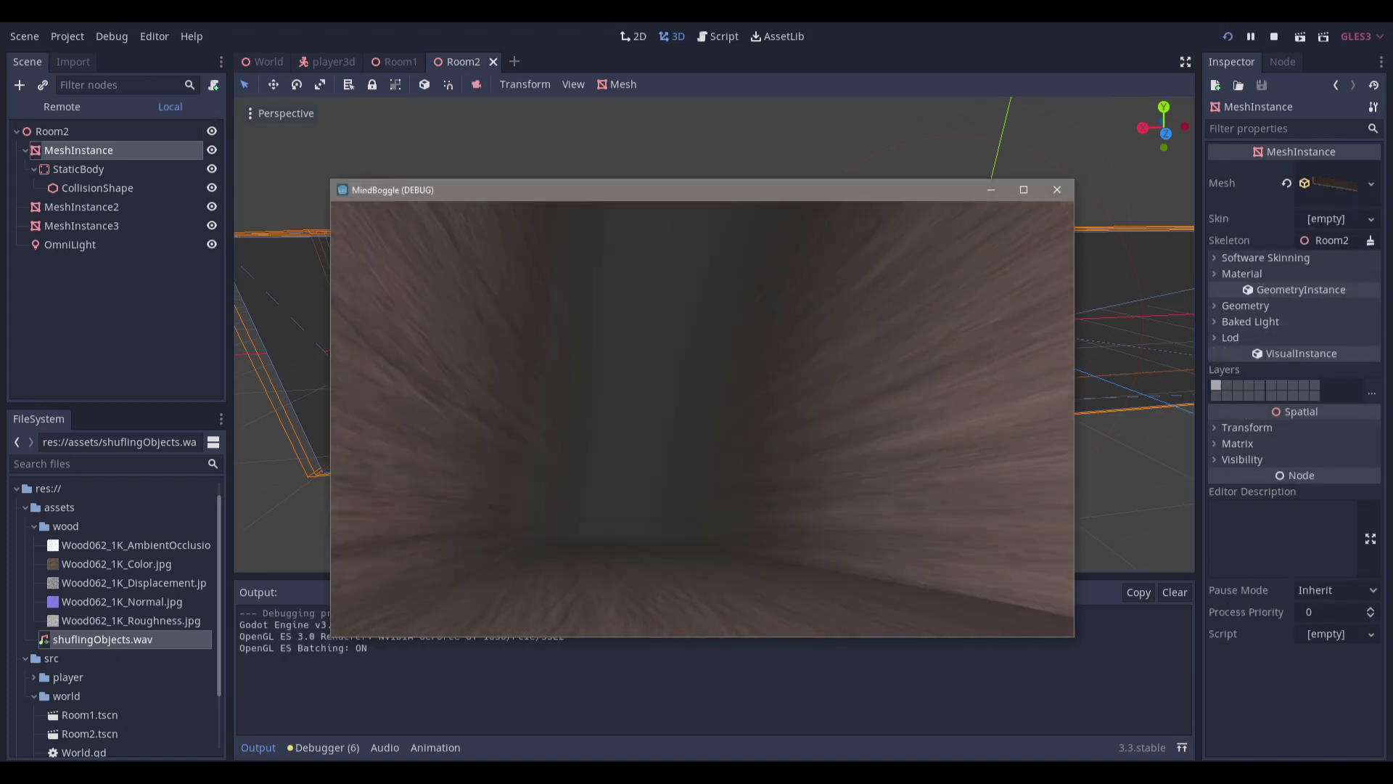
pyautogui.press('w')
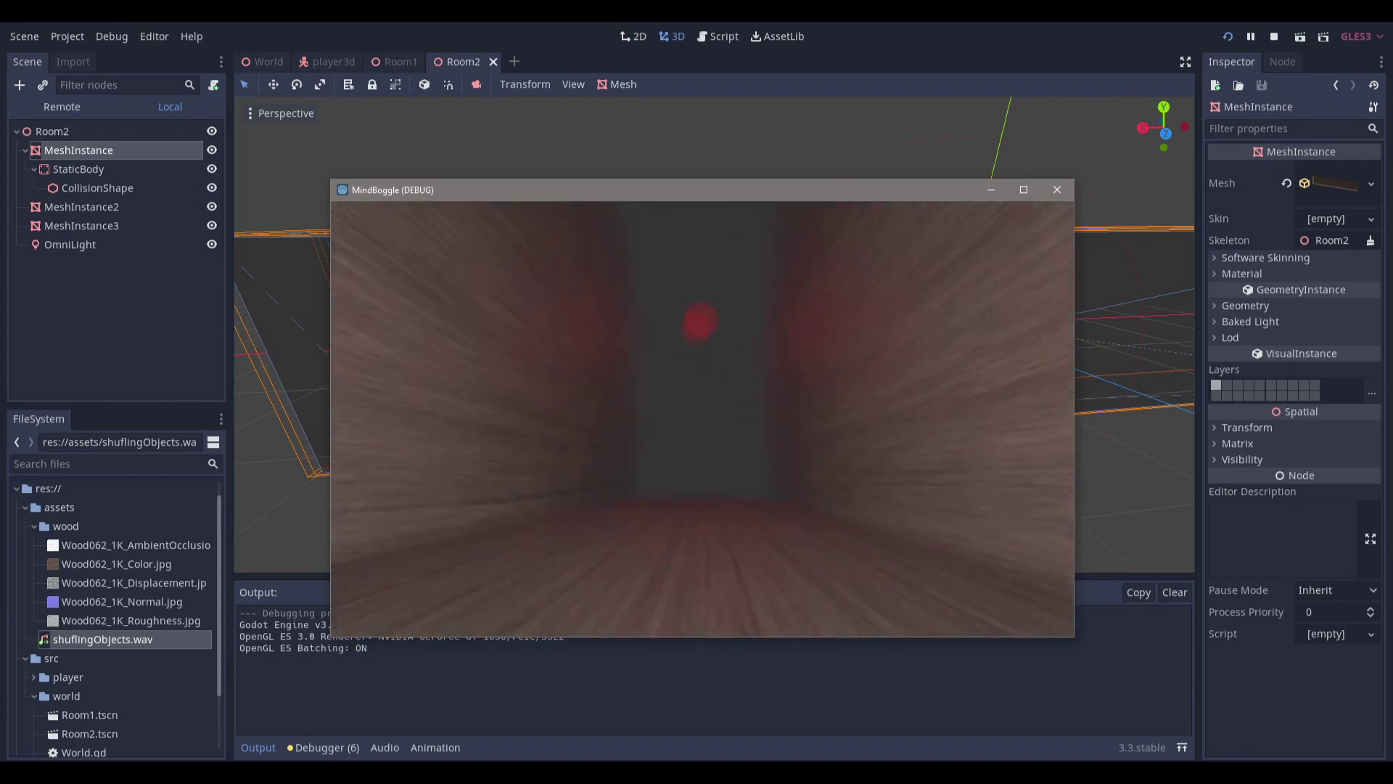
pyautogui.press('w')
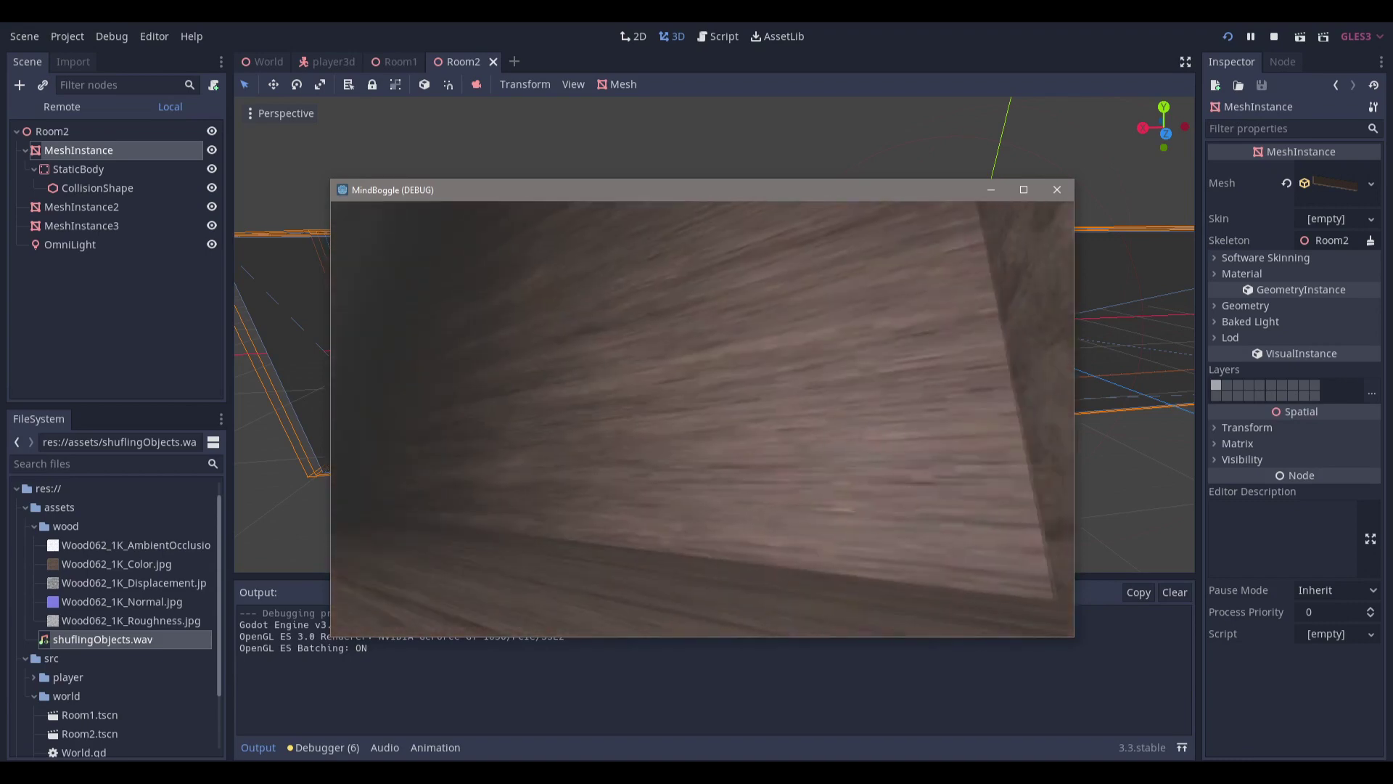
pyautogui.press('Escape')
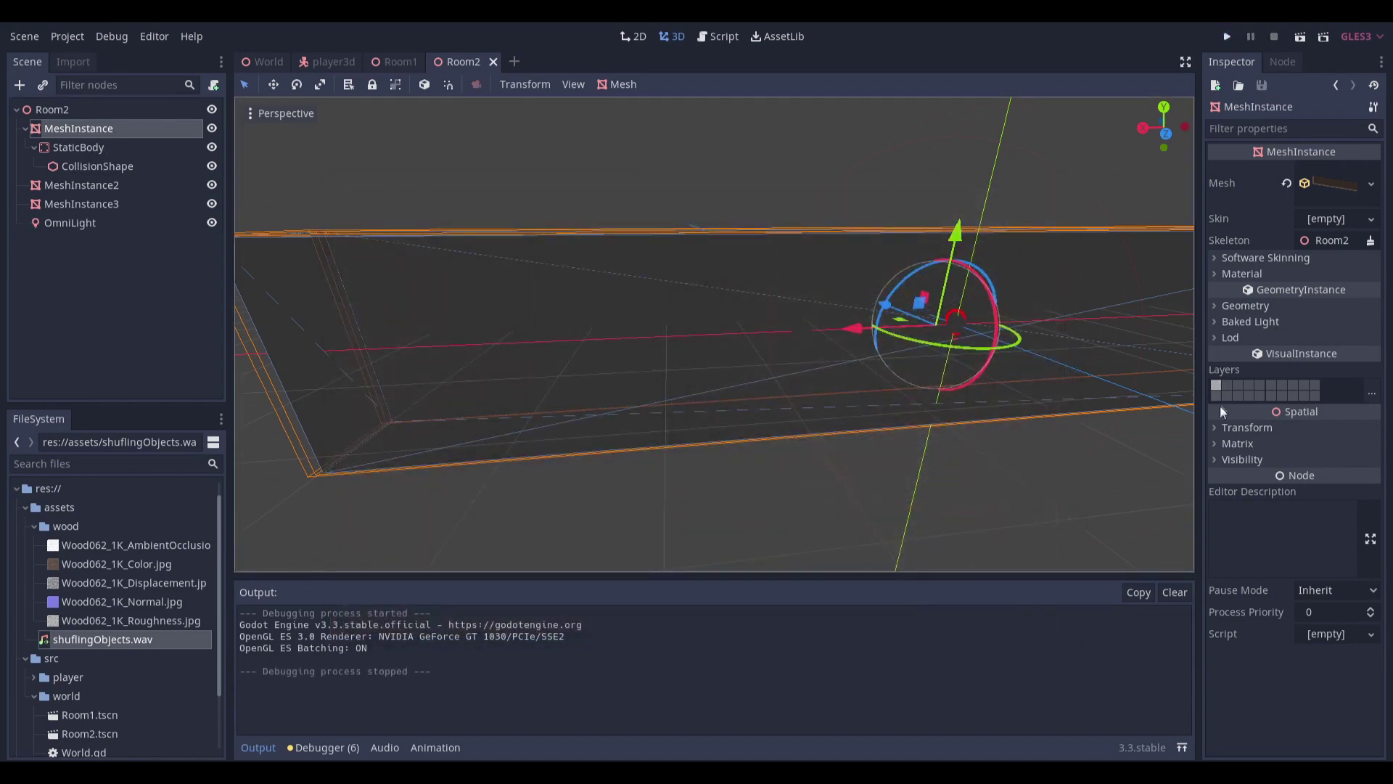
# Reset the translation of Room2's corridor MeshInstance to 0 on all axes and inspect the corridor from inside
pyautogui.click(1225, 428)
pyautogui.click(1356, 451)
pyautogui.scroll(-5, 838, 371)
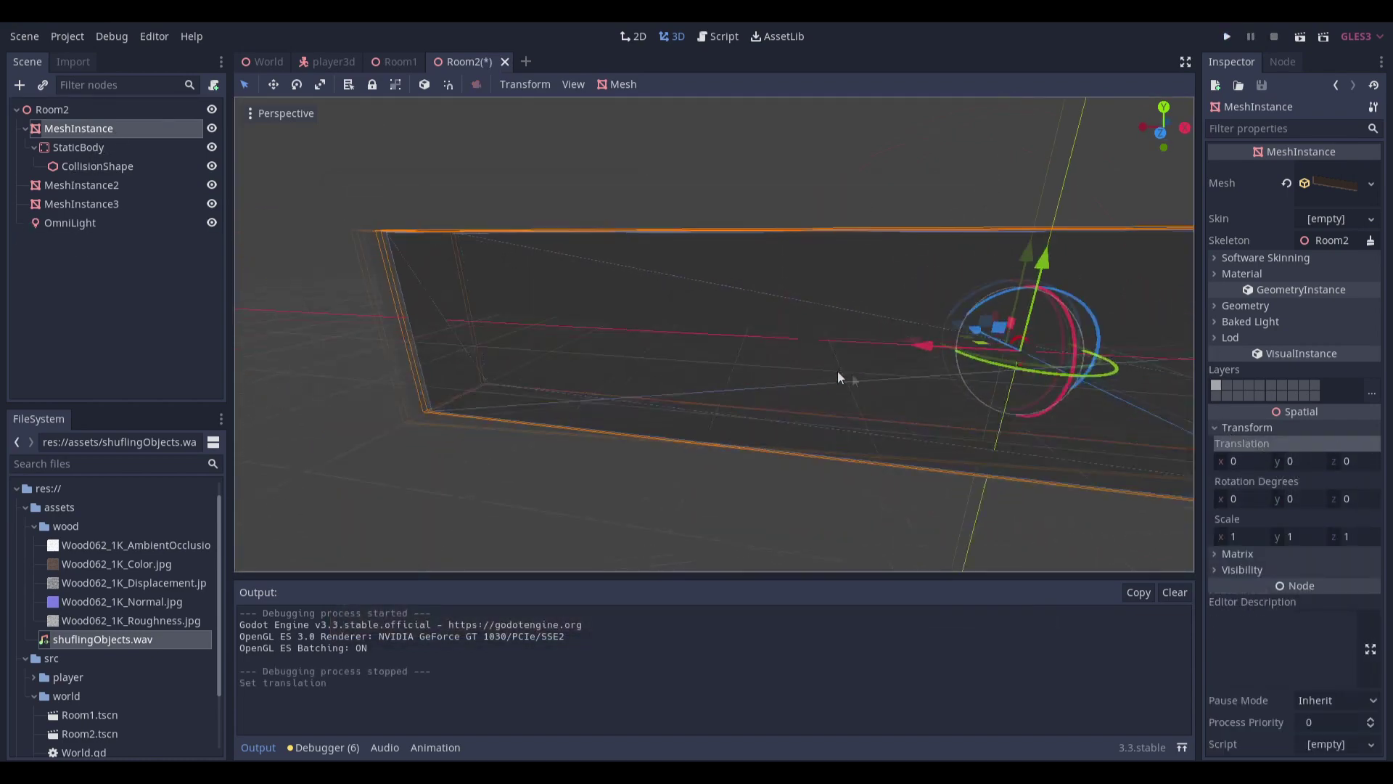
pyautogui.press('f')
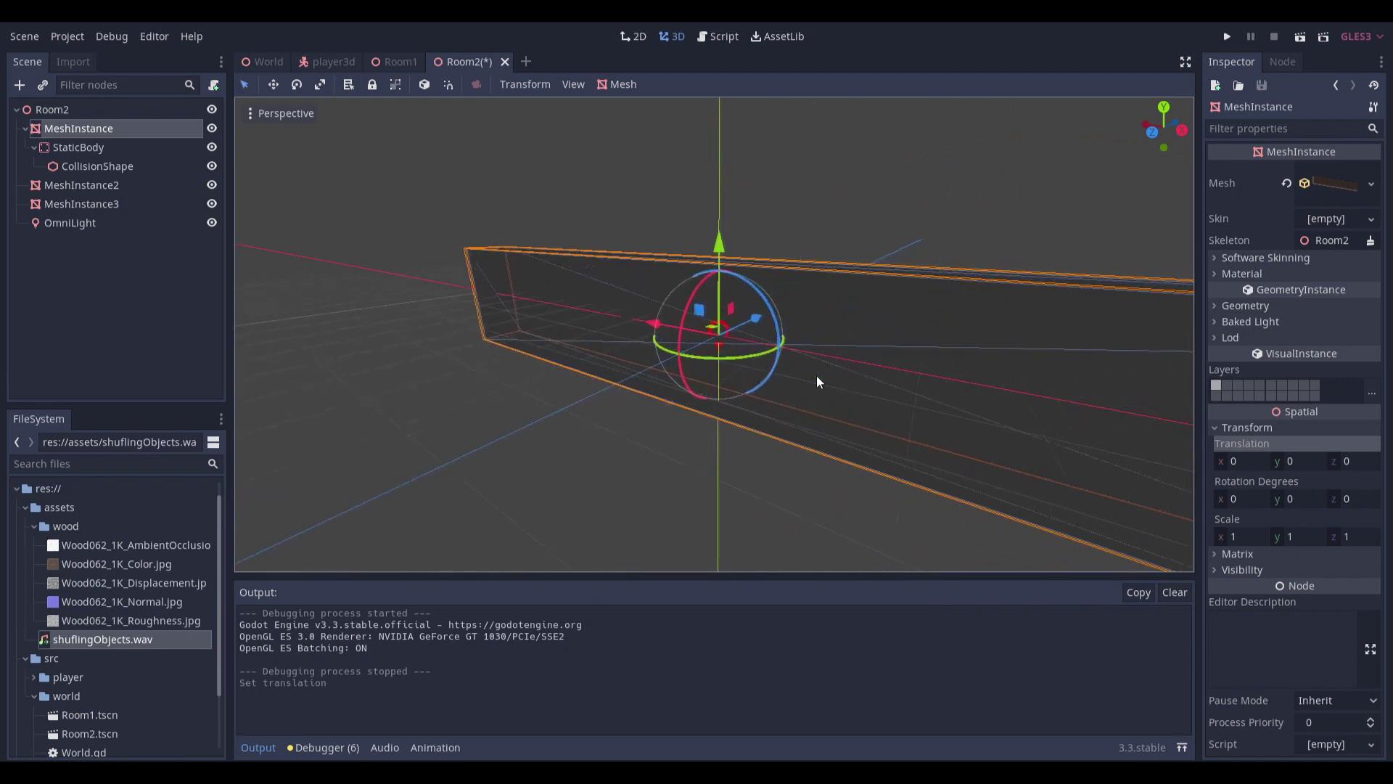
pyautogui.moveTo(816, 376); pyautogui.dragTo(711, 377, button='middle')
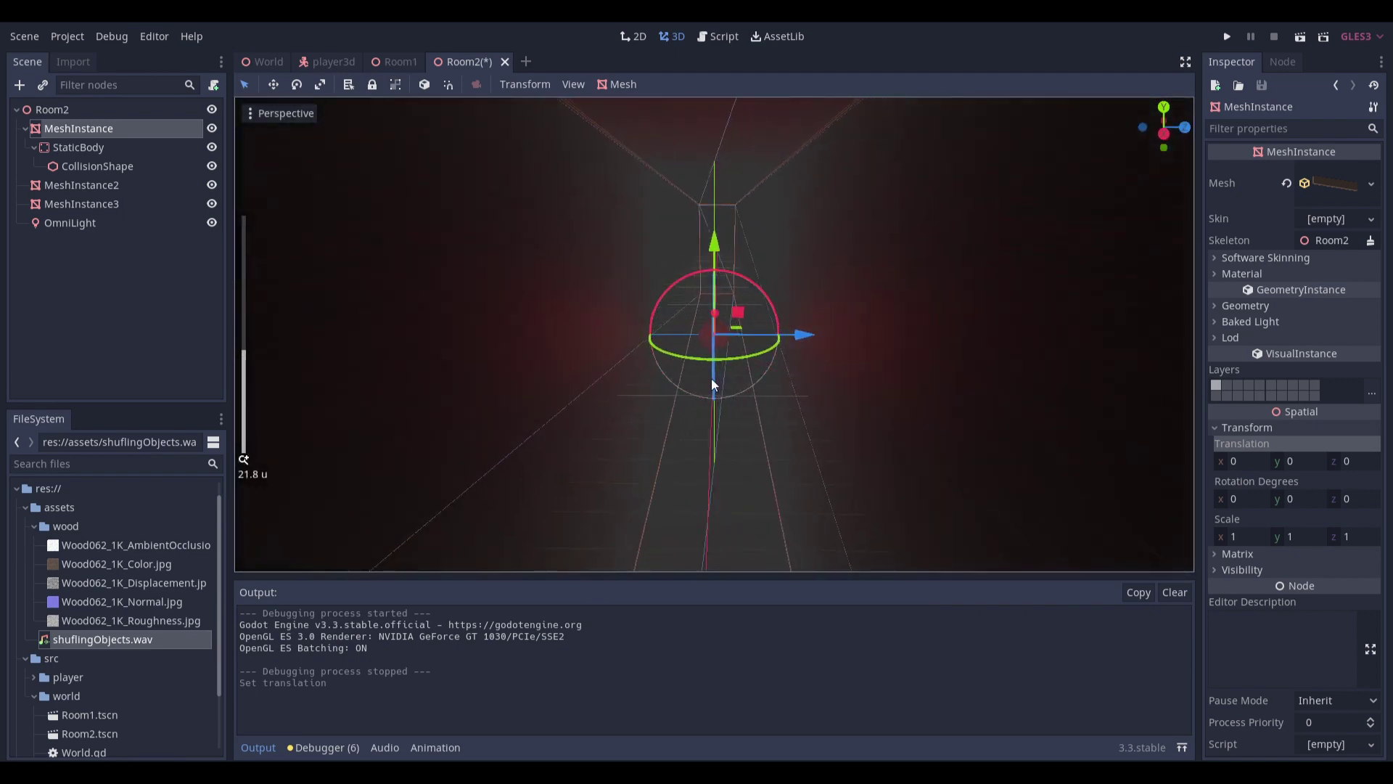
pyautogui.press('w')
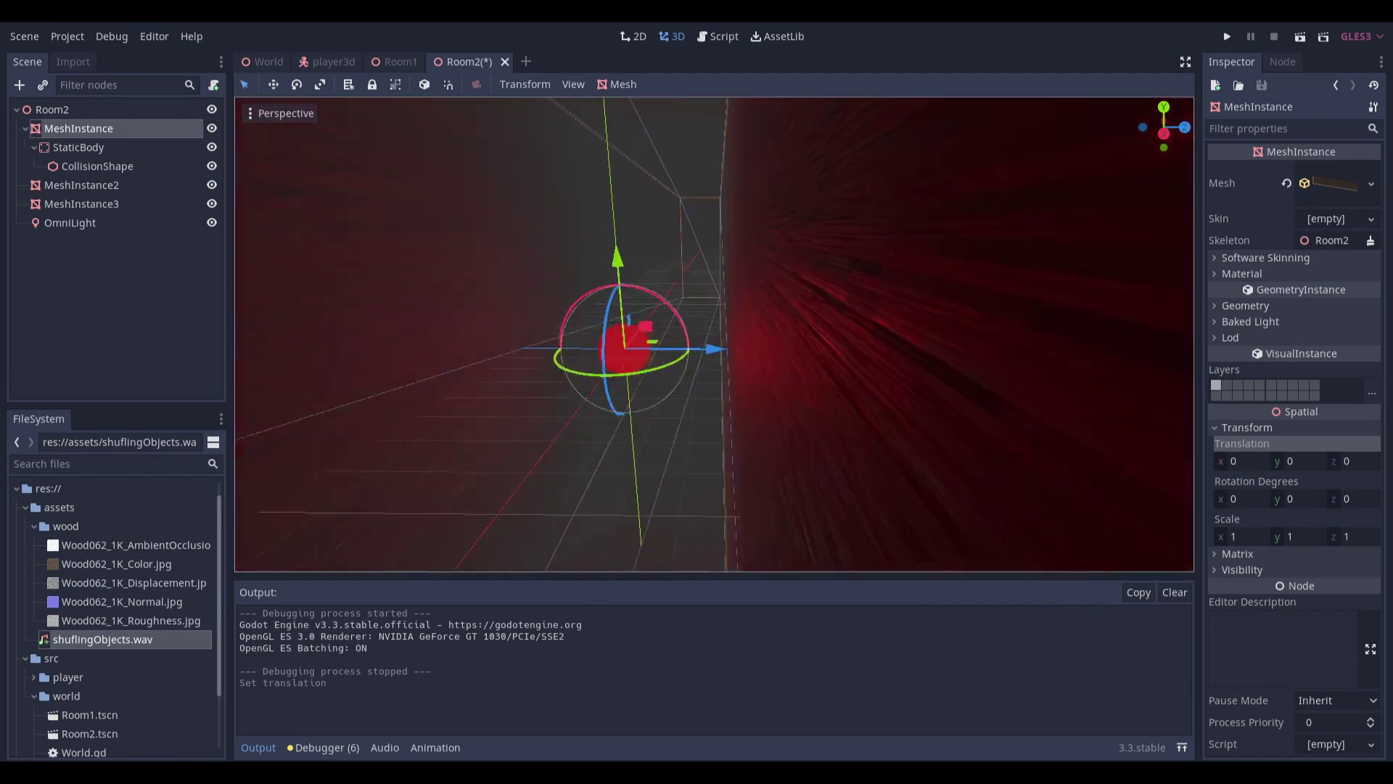
pyautogui.scroll(-5, 724, 351)
pyautogui.moveTo(714, 341); pyautogui.dragTo(624, 341, button='right')
pyautogui.click(724, 351)
# Open the script of the player3d scene and review its movement, jump, dash and grapple code
pyautogui.click(332, 63)
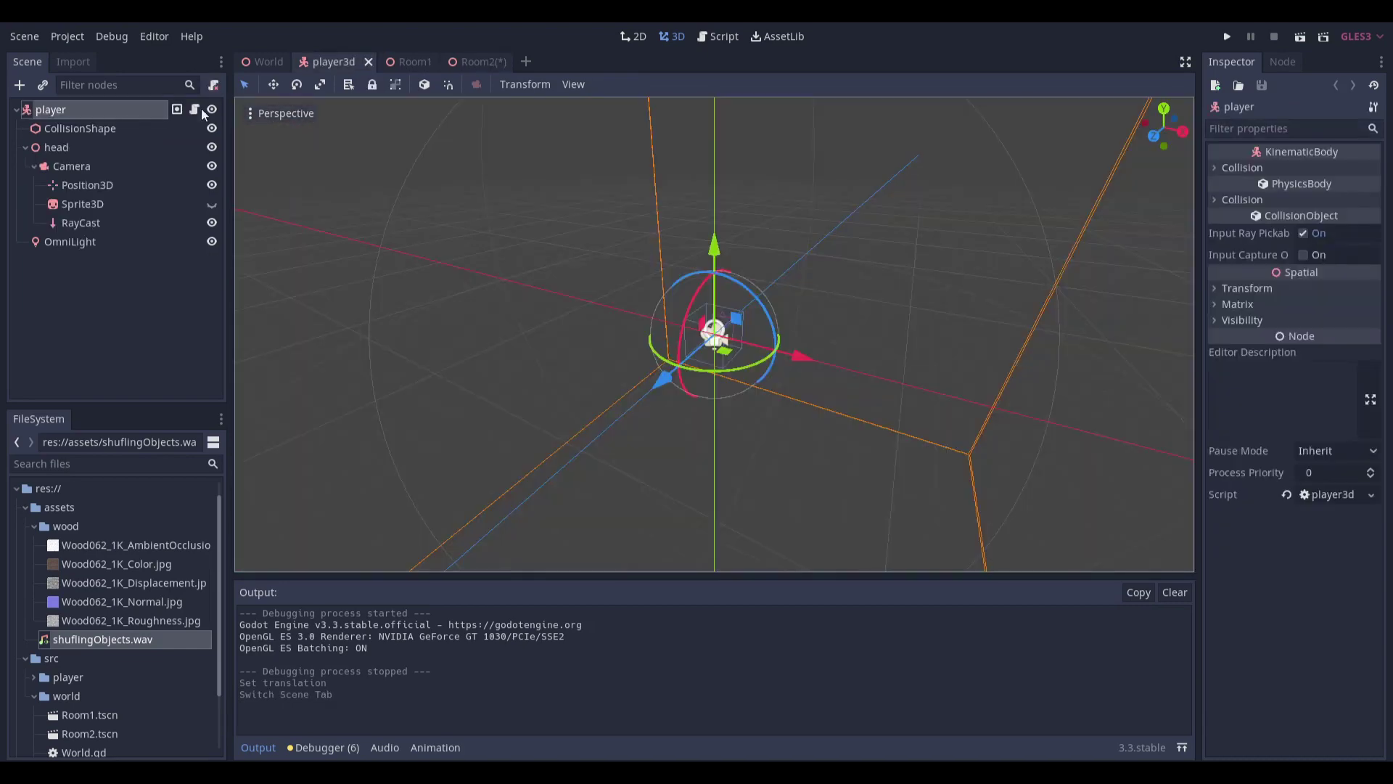
pyautogui.click(195, 108)
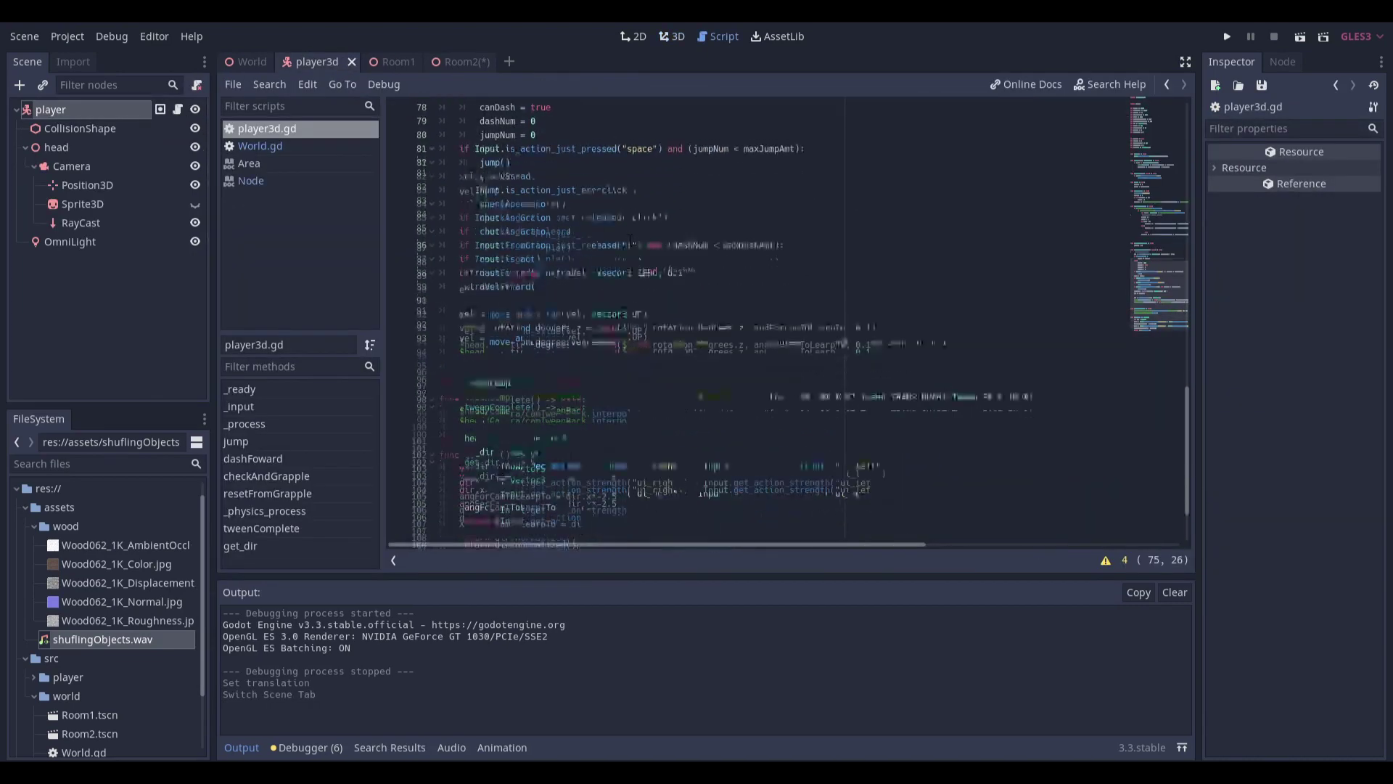
pyautogui.scroll(15, 941, 265)
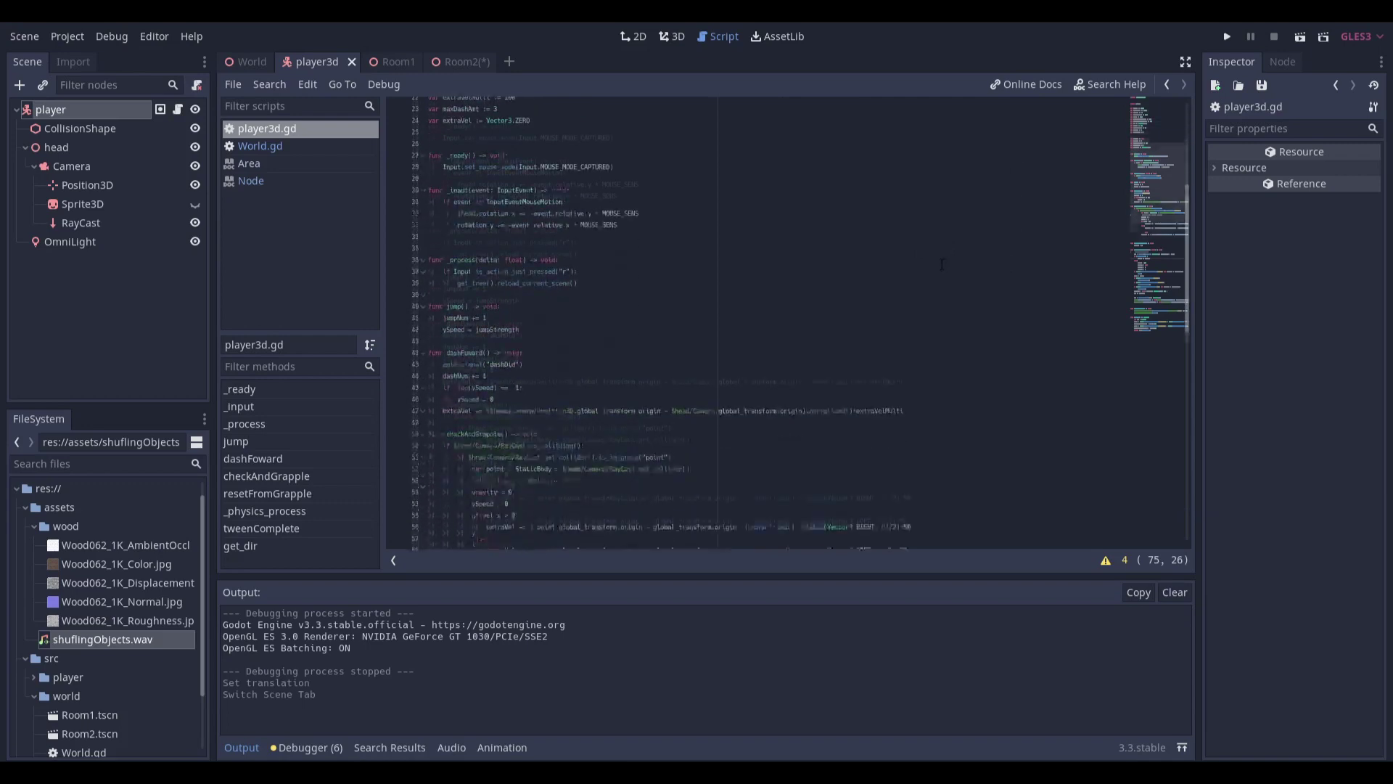
pyautogui.scroll(-15, 942, 264)
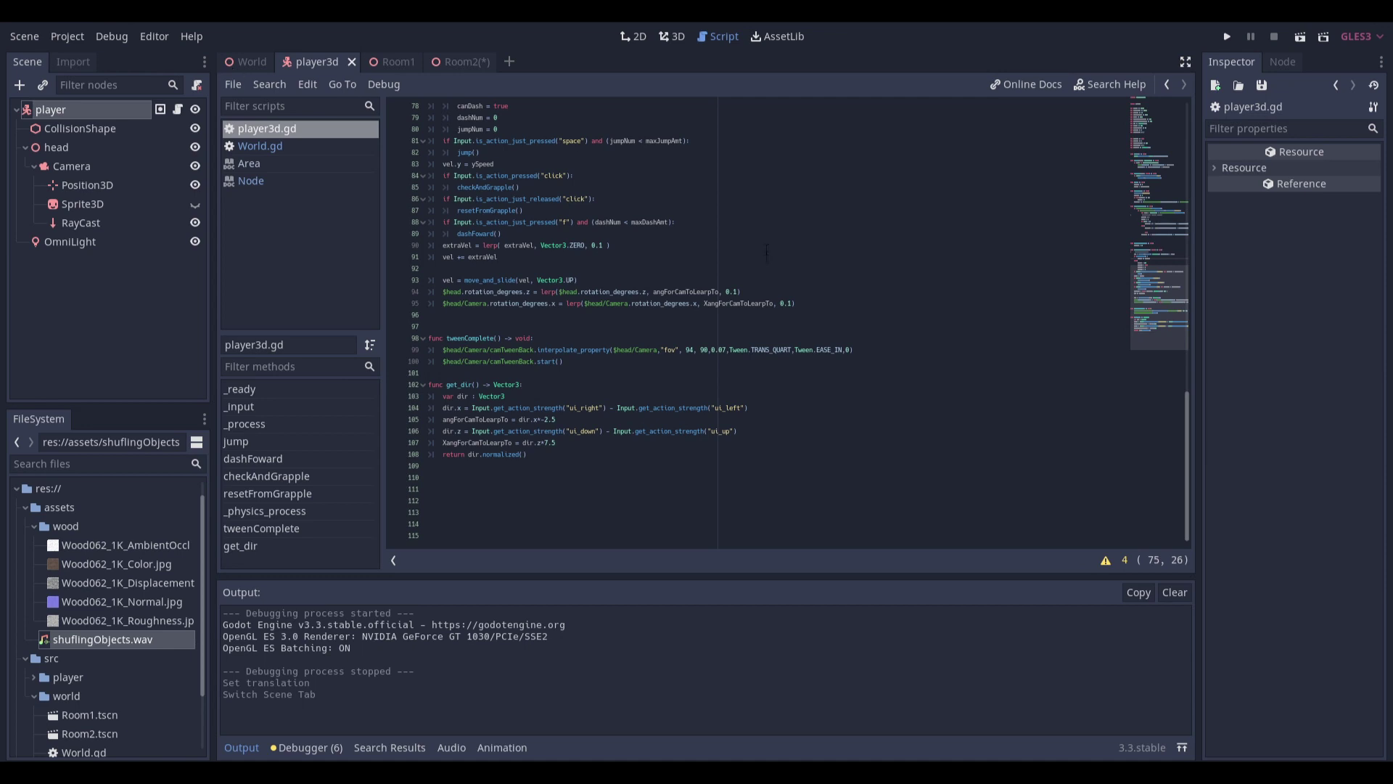
pyautogui.scroll(20, 580, 291)
# Return to the World scene and inspect its corridor, switcher area and shuffling-sound source in the 3D view
pyautogui.click(245, 63)
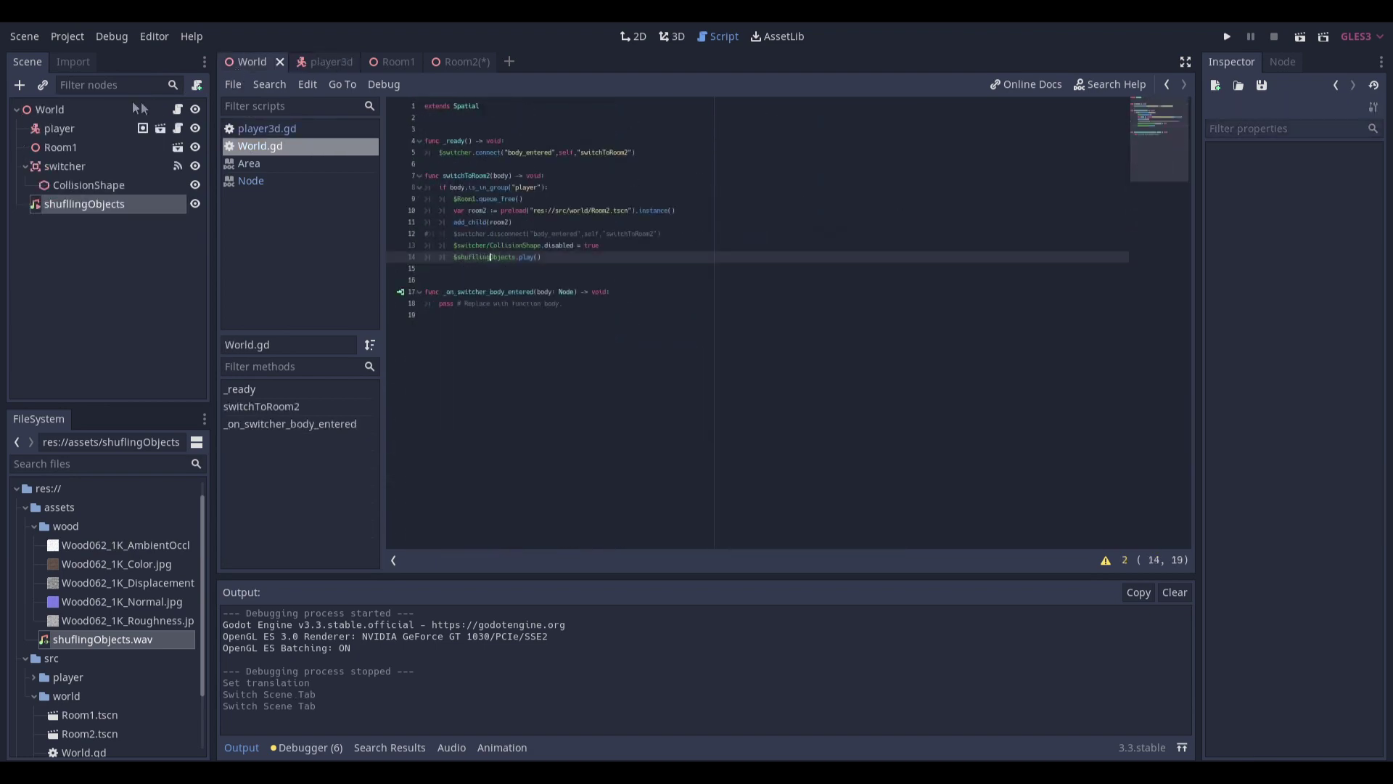
pyautogui.click(138, 109)
pyautogui.click(823, 184)
pyautogui.scroll(-8, 823, 184)
pyautogui.moveTo(823, 184); pyautogui.dragTo(786, 219, button='middle')
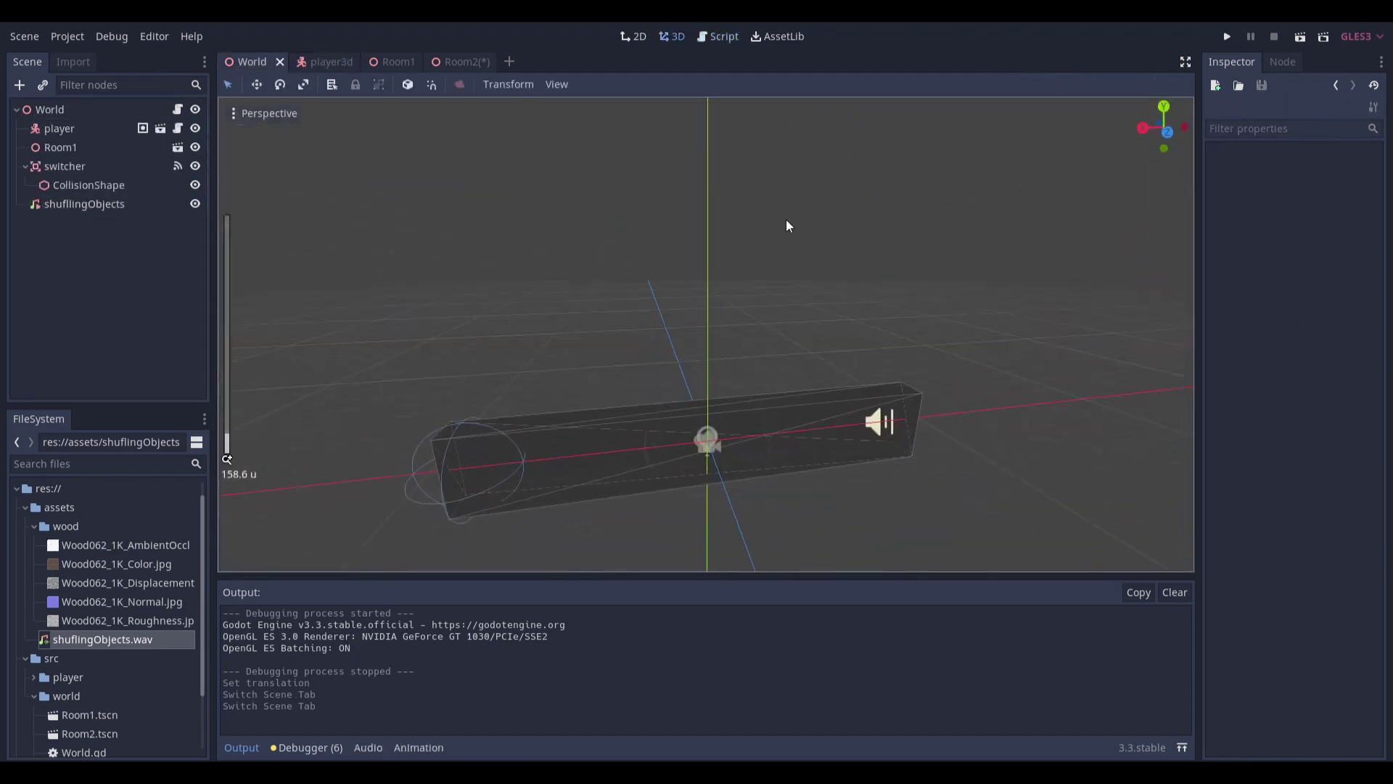
pyautogui.scroll(-4, 790, 250)
pyautogui.scroll(5, 782, 309)
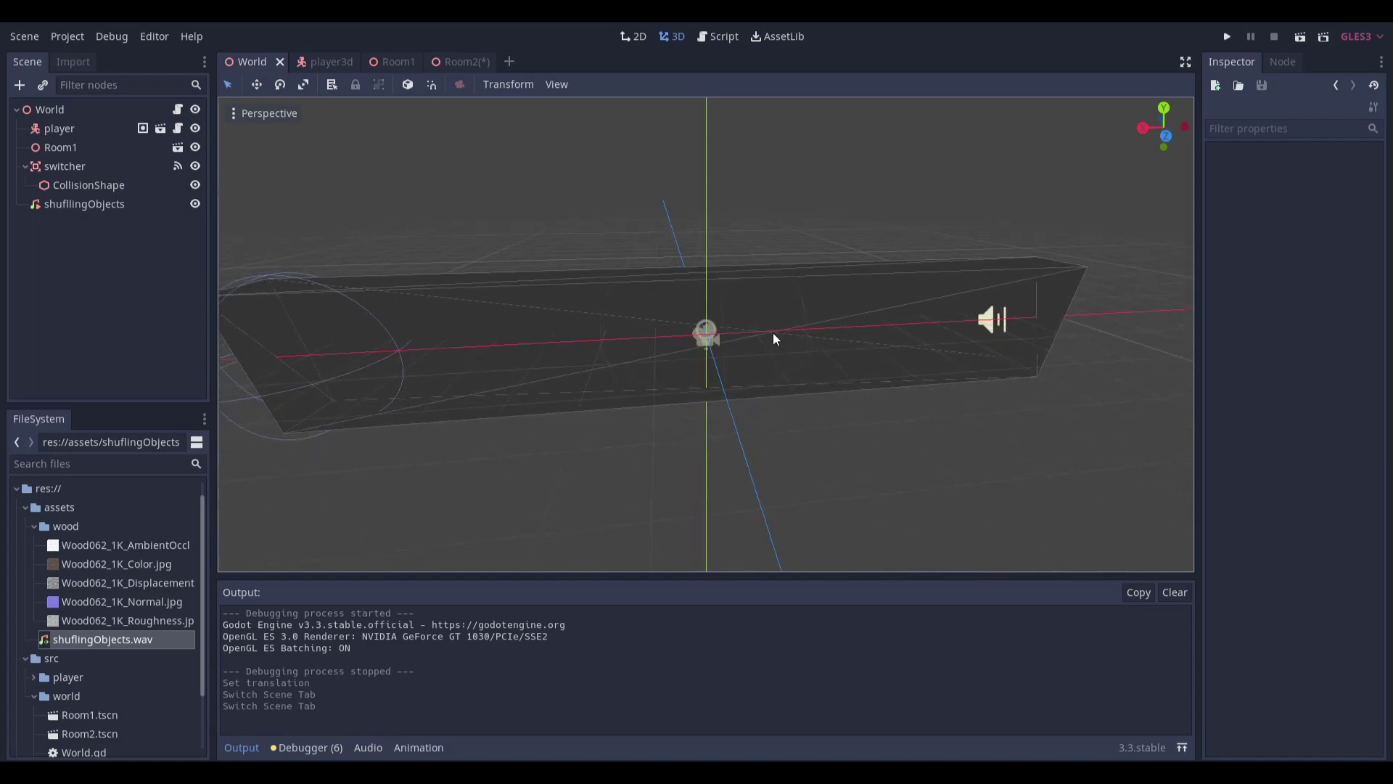
# Run the game, walk the player along the wooden corridor to test it, and quit
pyautogui.press('F5')
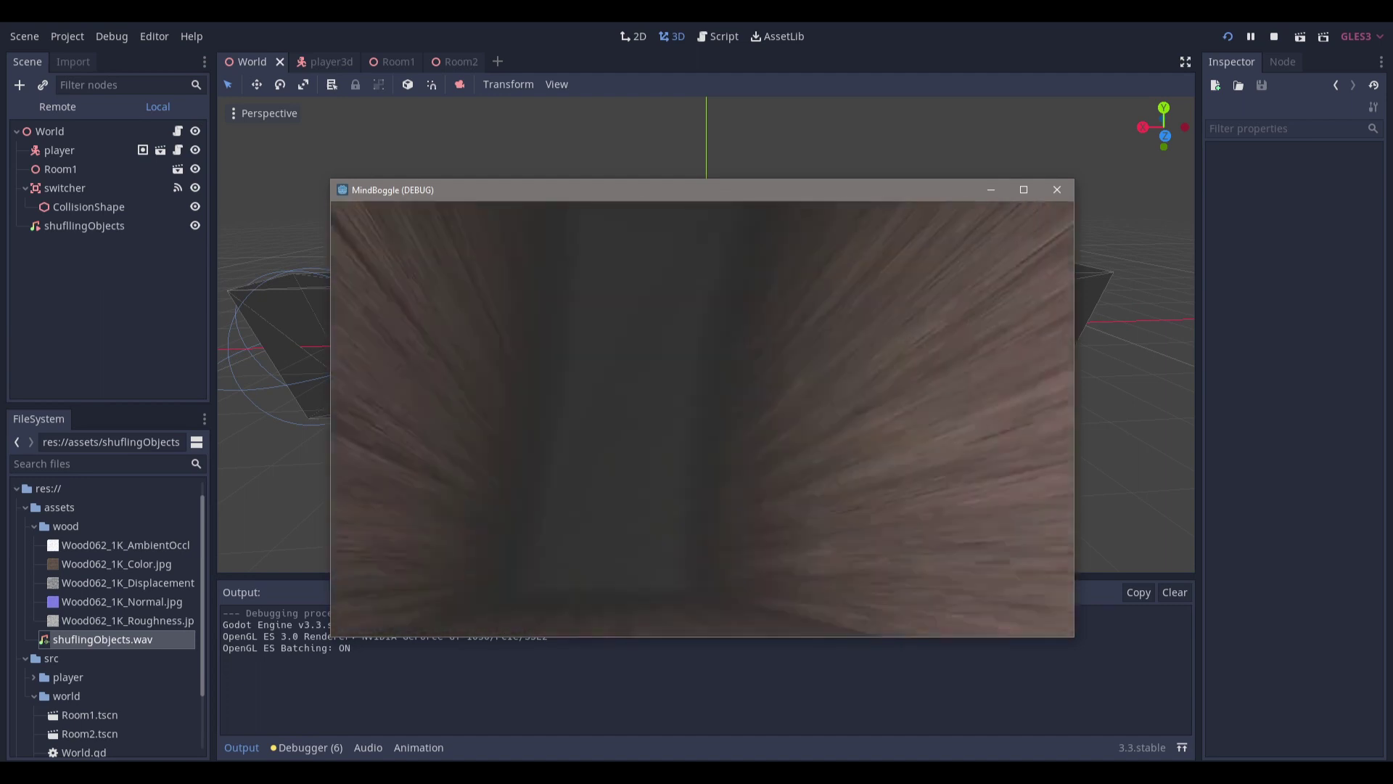
pyautogui.press('w')
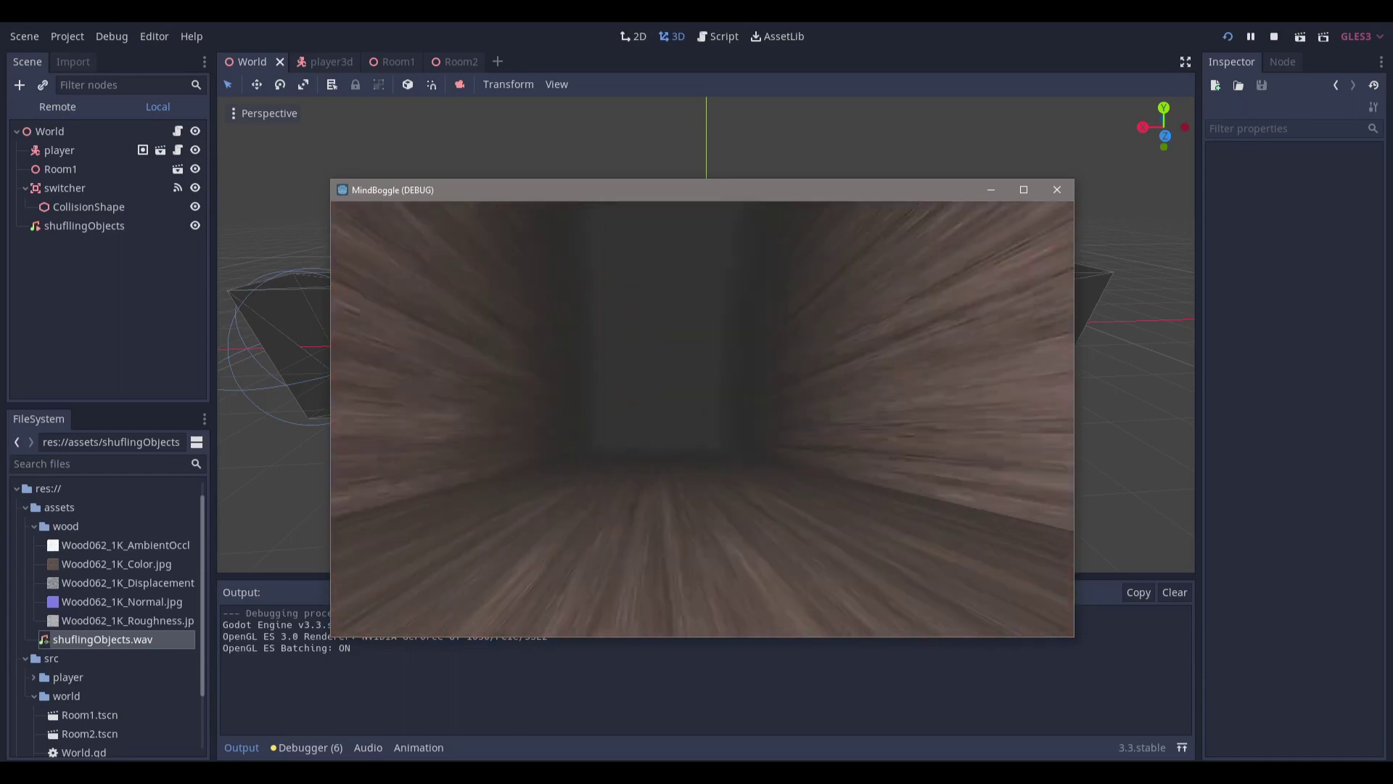
pyautogui.press('Escape')
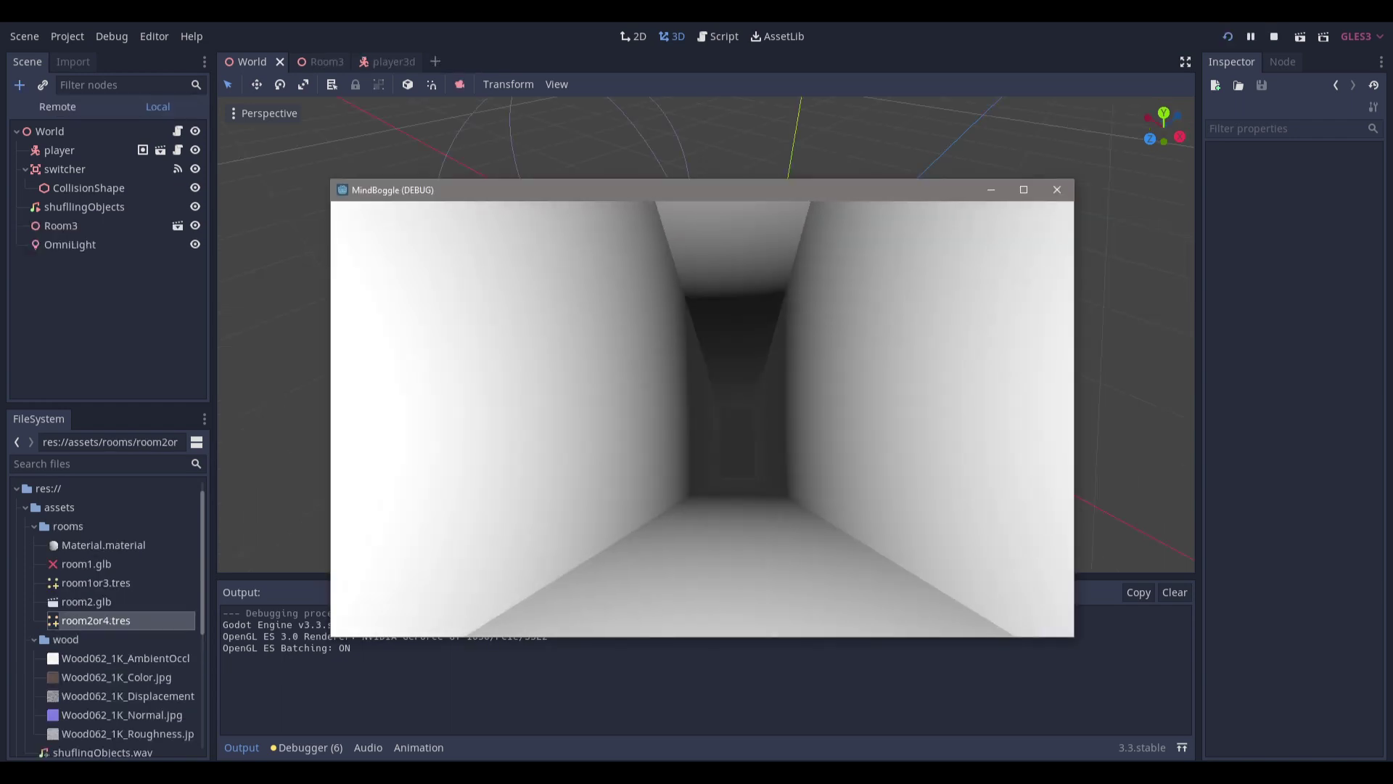
# Walk the player along Room3's white corridor in the running game, turning around at its end to trigger the room switch
pyautogui.press('w')
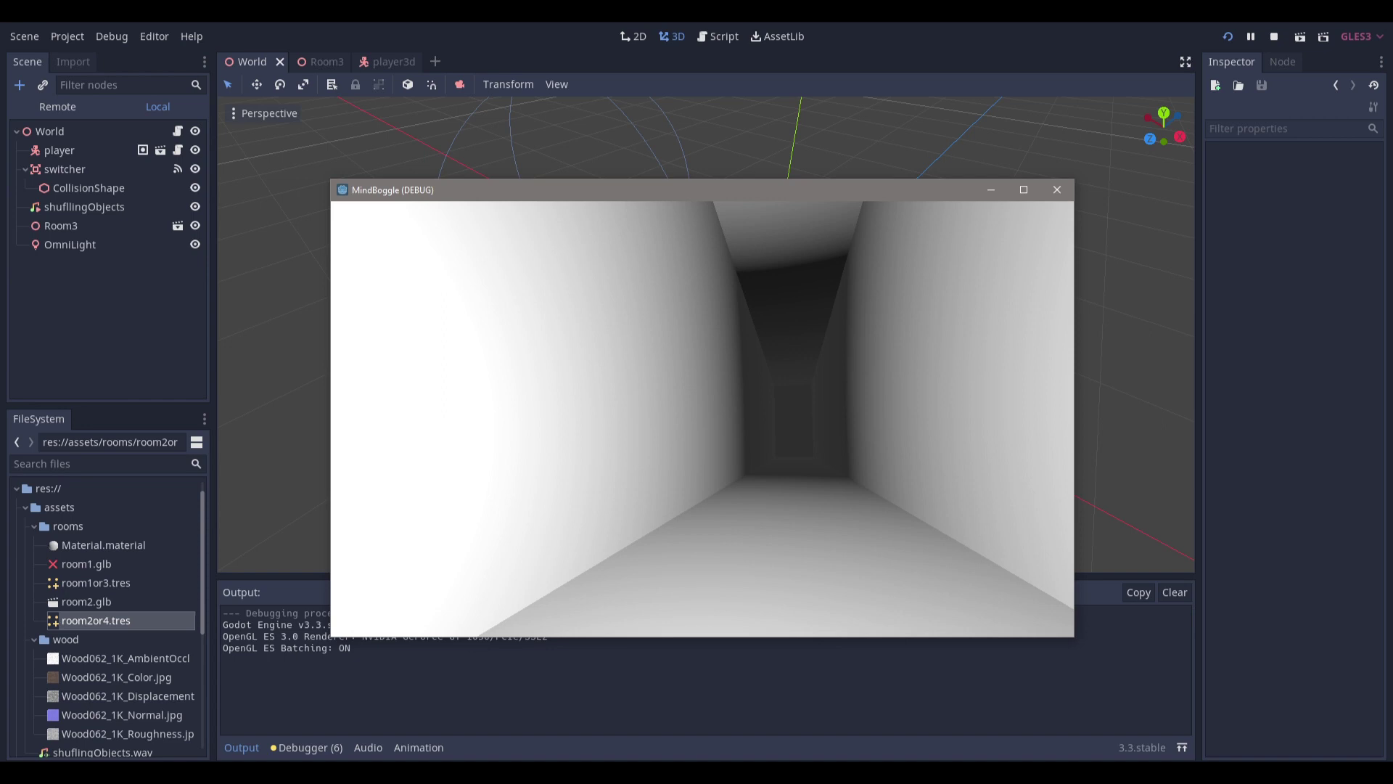
pyautogui.press('d')
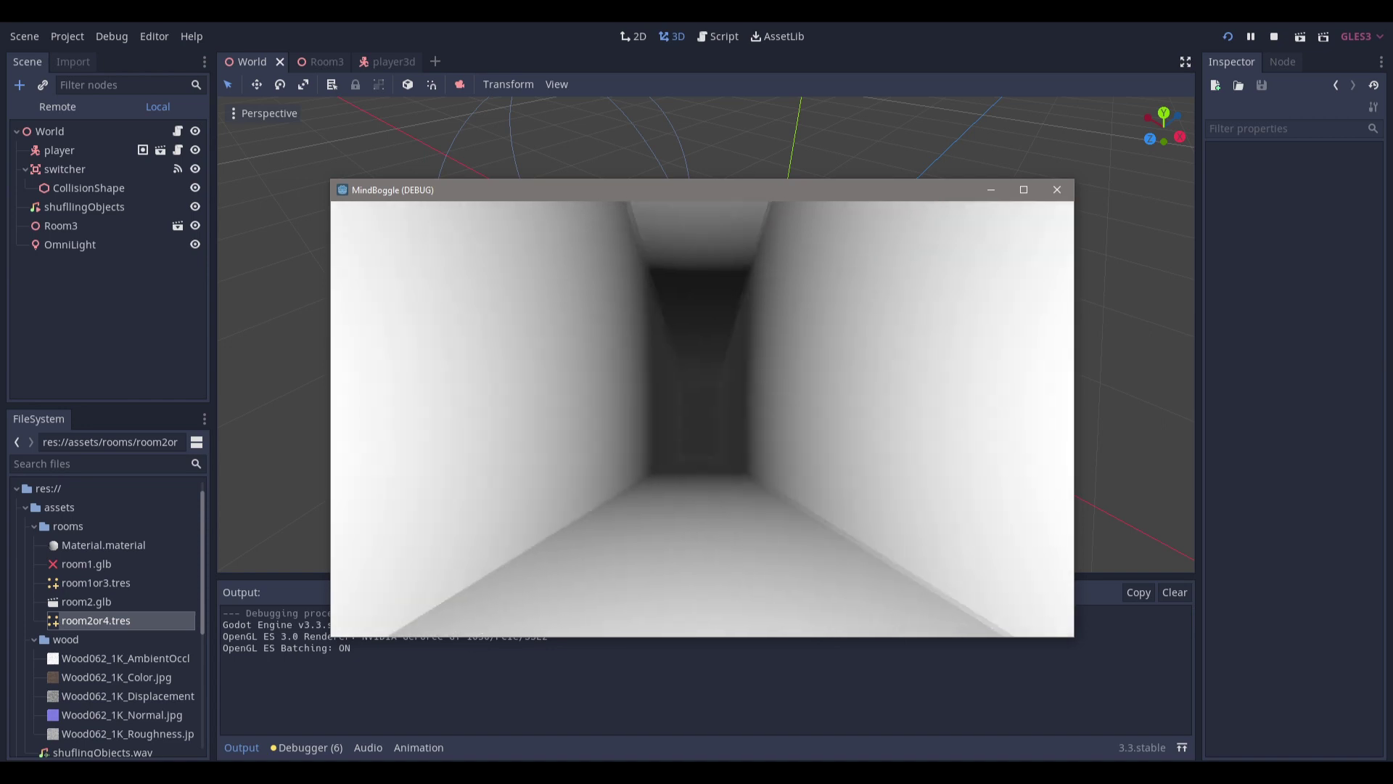
pyautogui.press('w')
pyautogui.press('w')
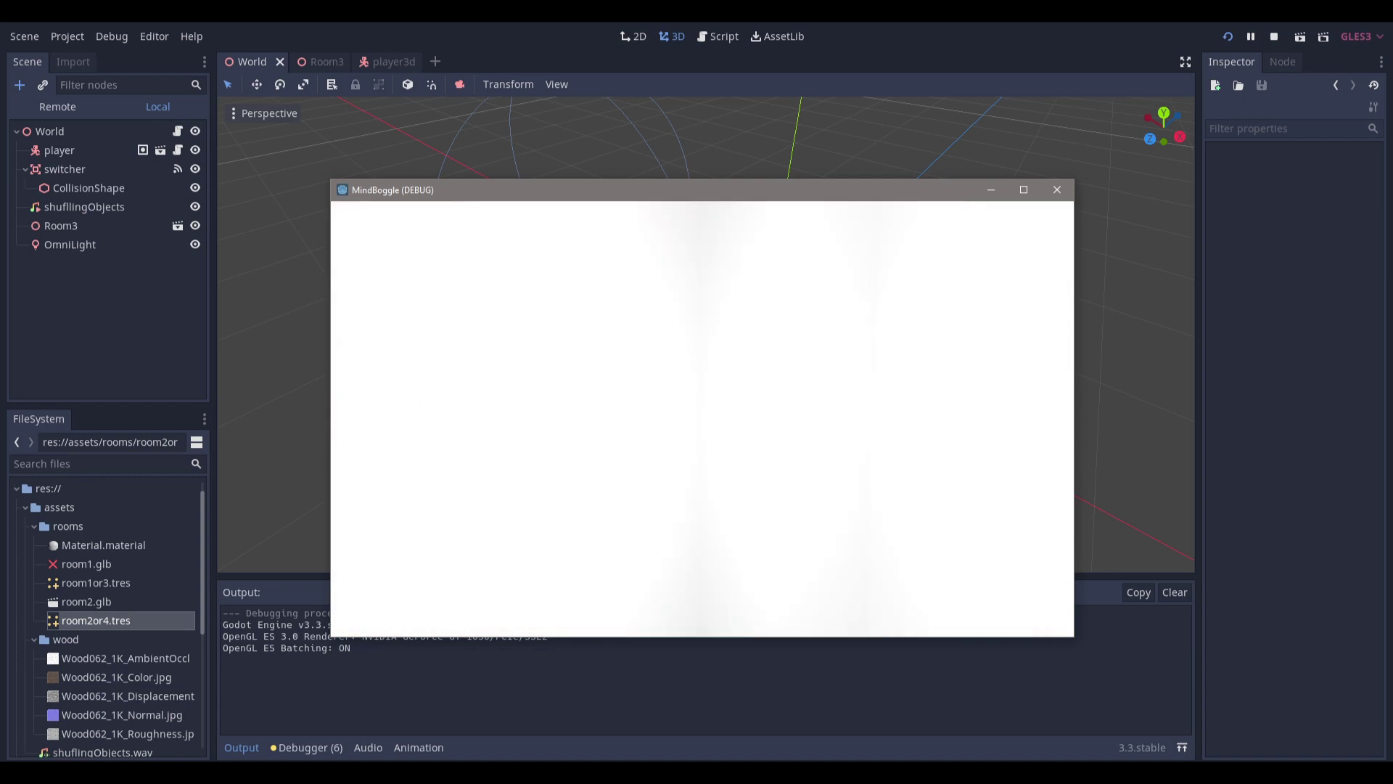
pyautogui.press('d')
pyautogui.press('w')
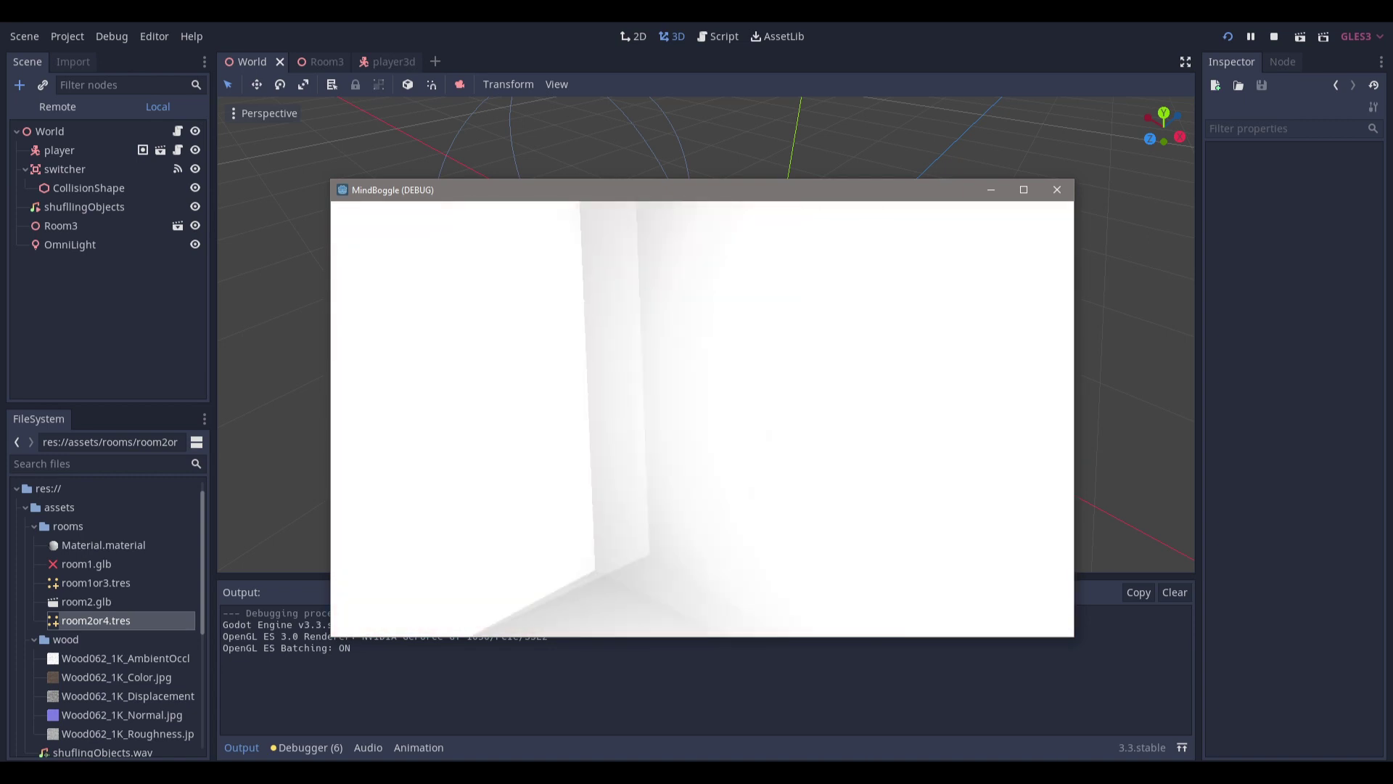
pyautogui.press('w')
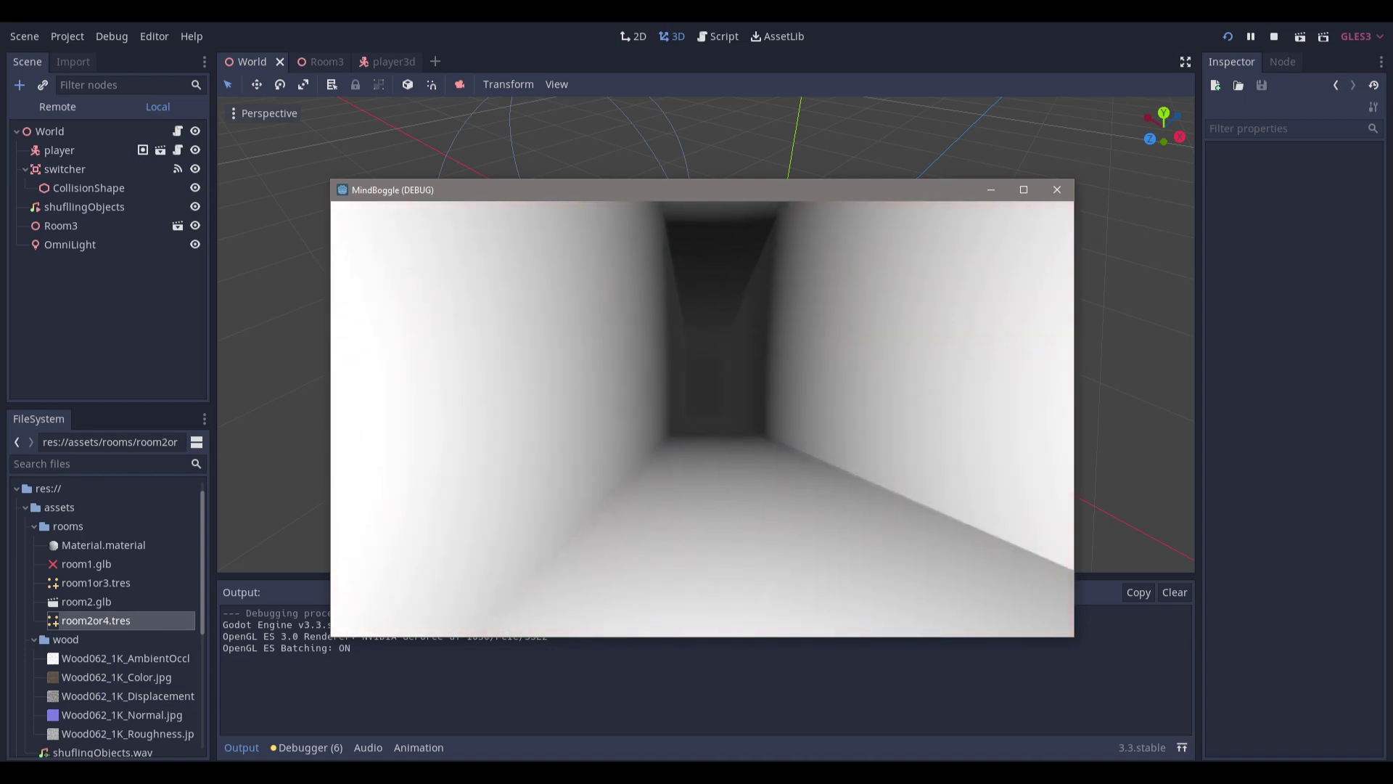
pyautogui.press('a')
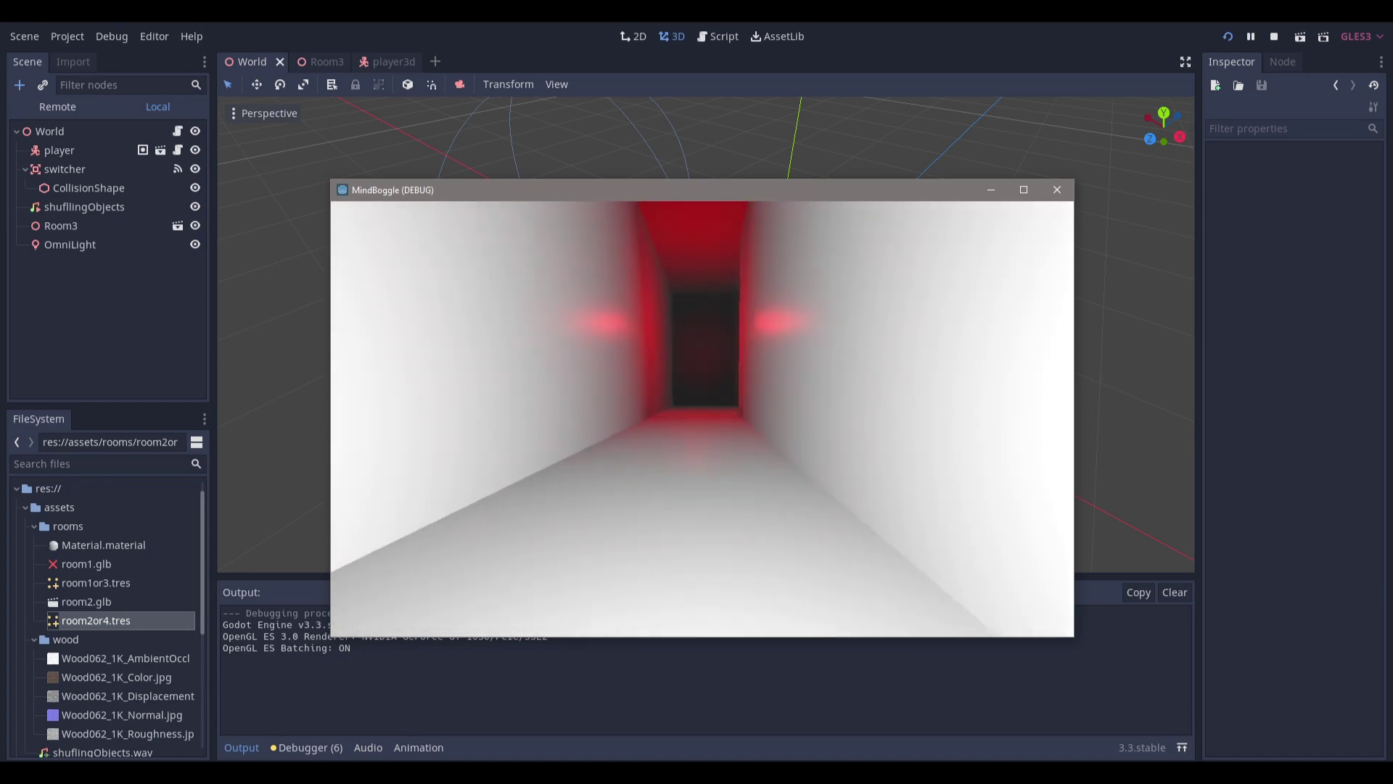
# Explore the red-lit corner and side passage of the switched room in the running game, and quit
pyautogui.press('w')
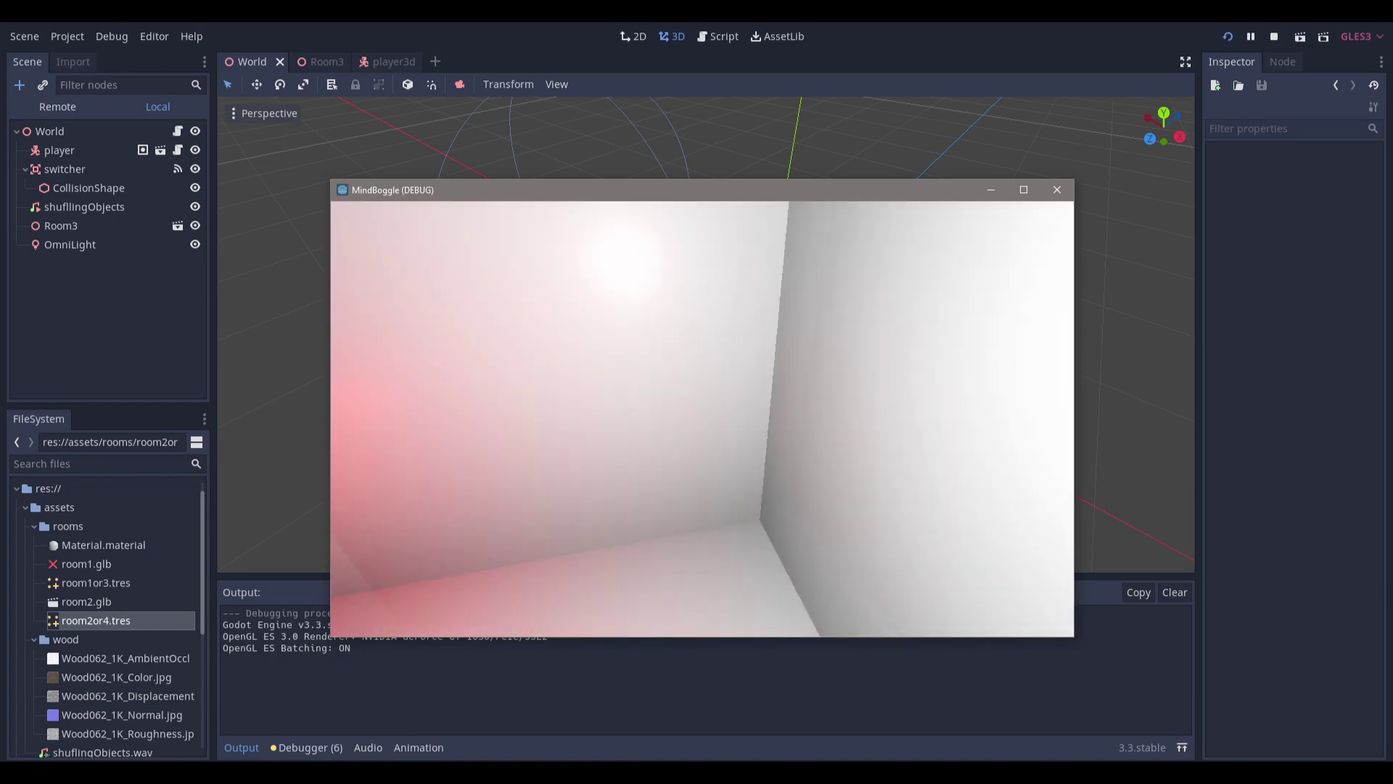
pyautogui.press('w')
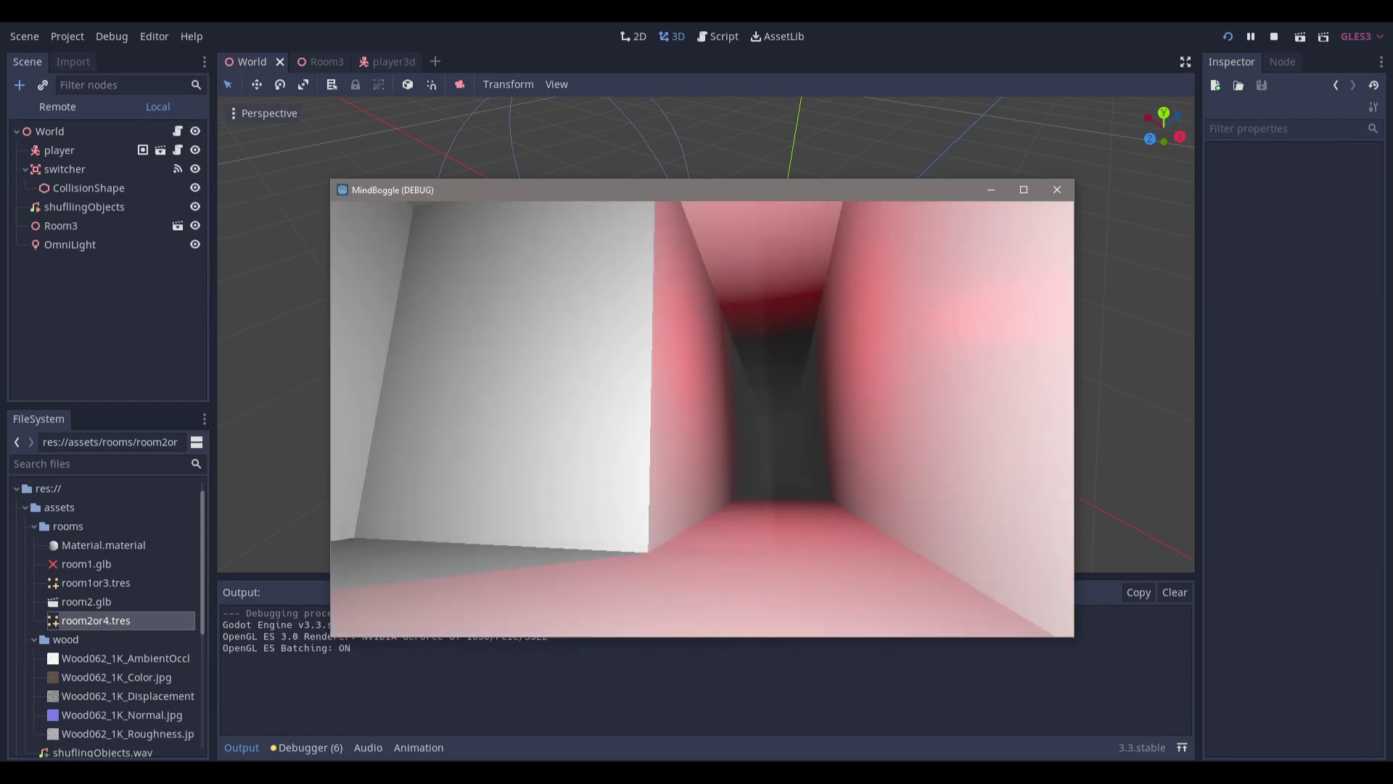
pyautogui.press('w')
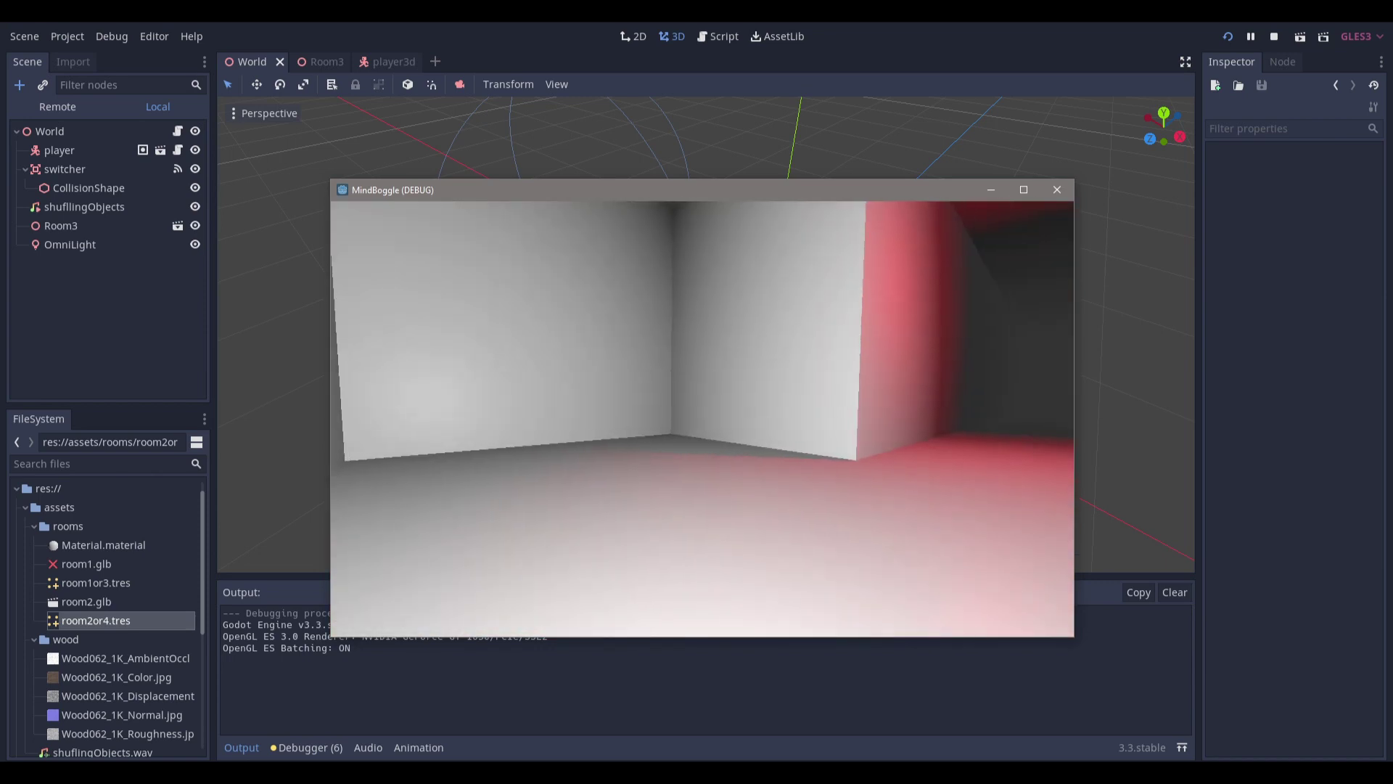
pyautogui.press('w')
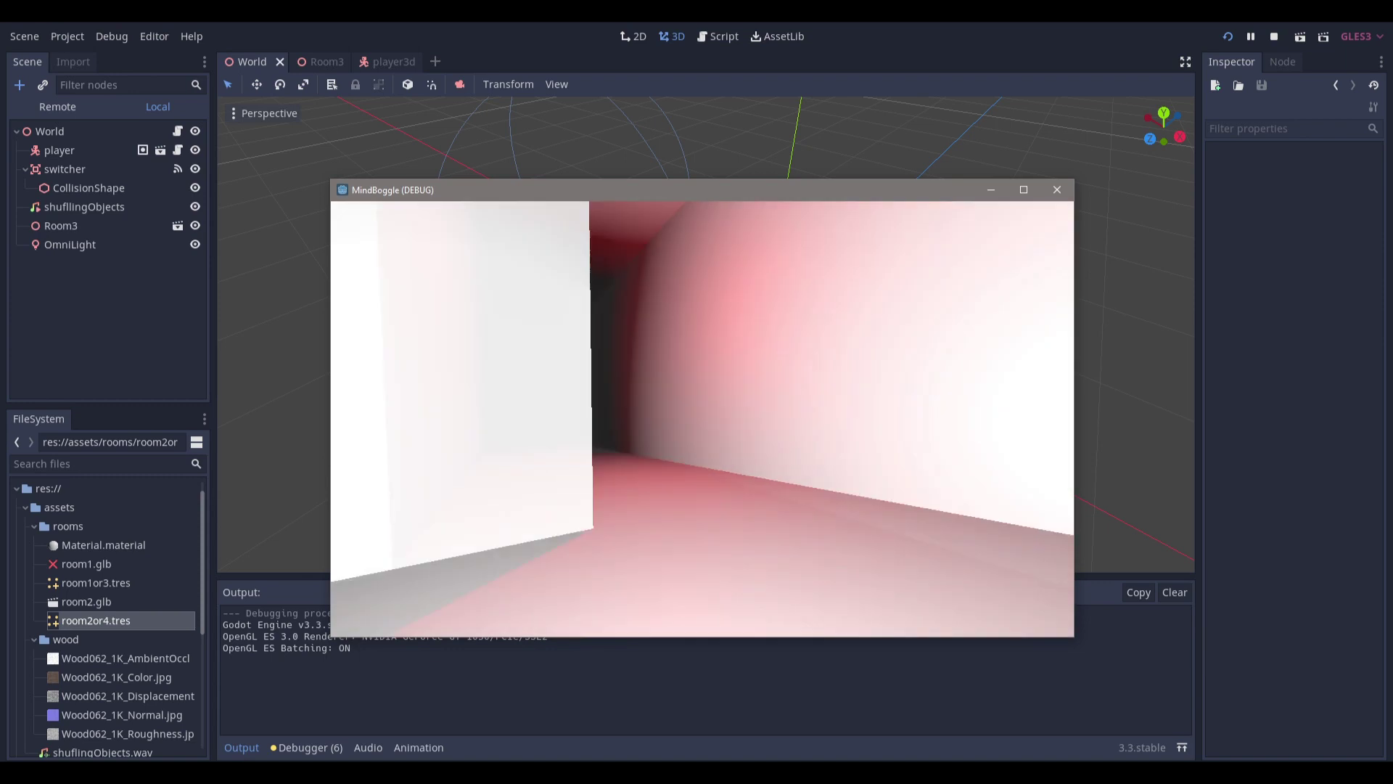
pyautogui.press('w')
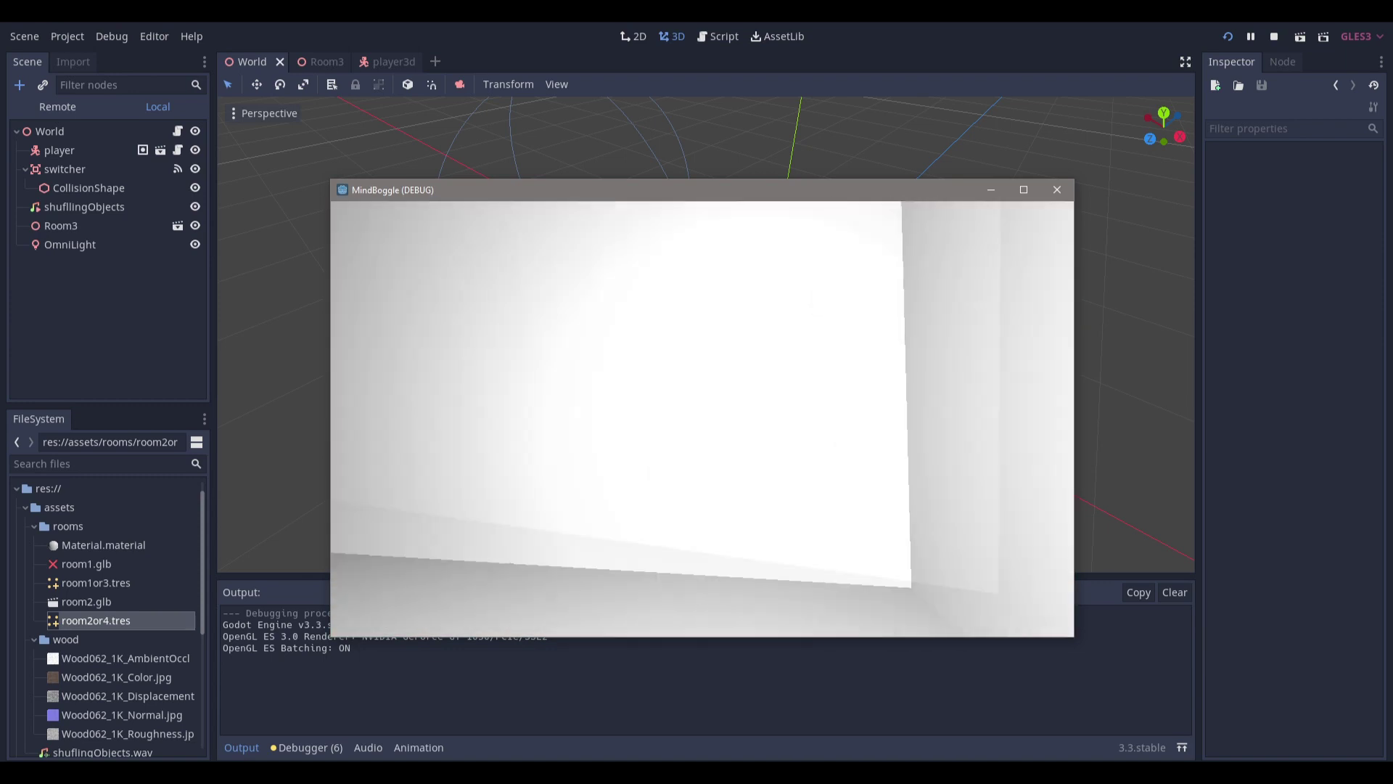
pyautogui.press('a')
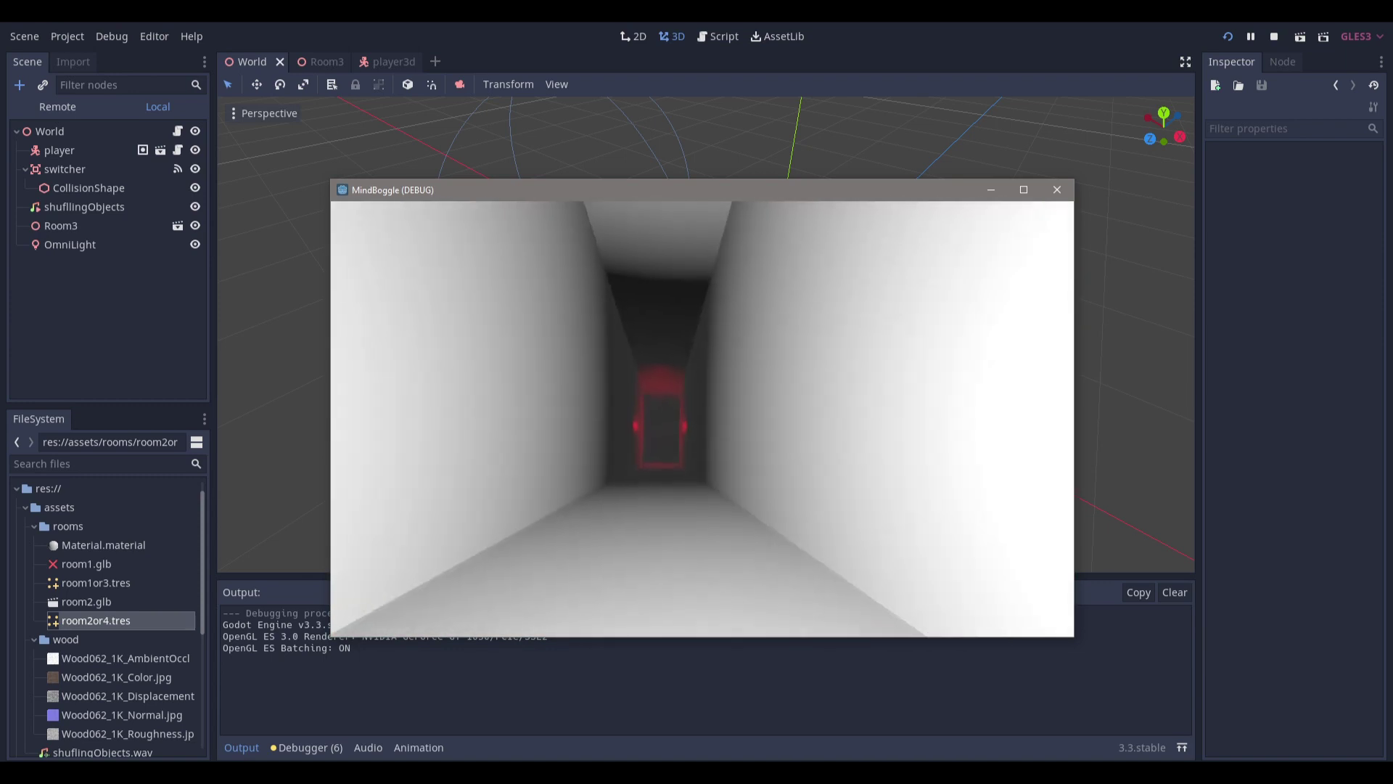
pyautogui.press('w')
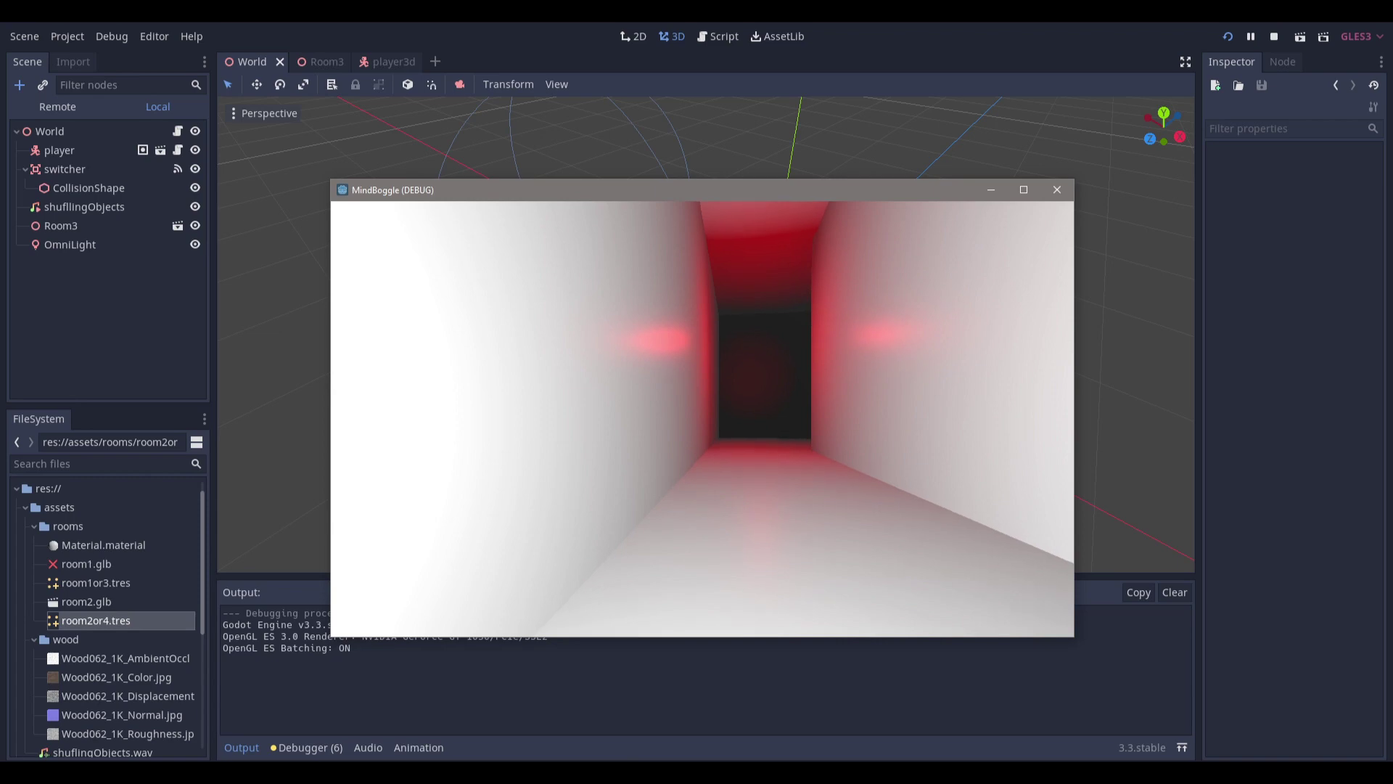
pyautogui.press('w')
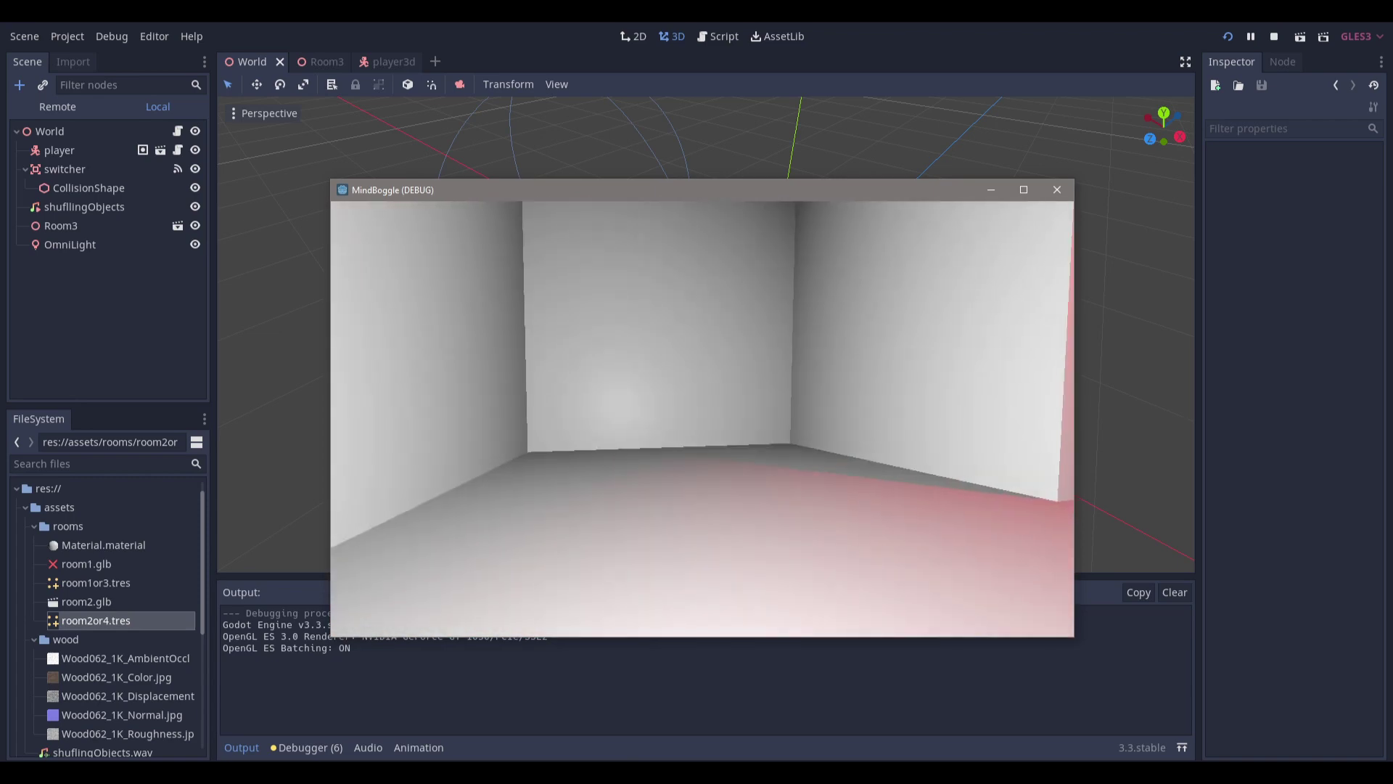
pyautogui.press('Escape')
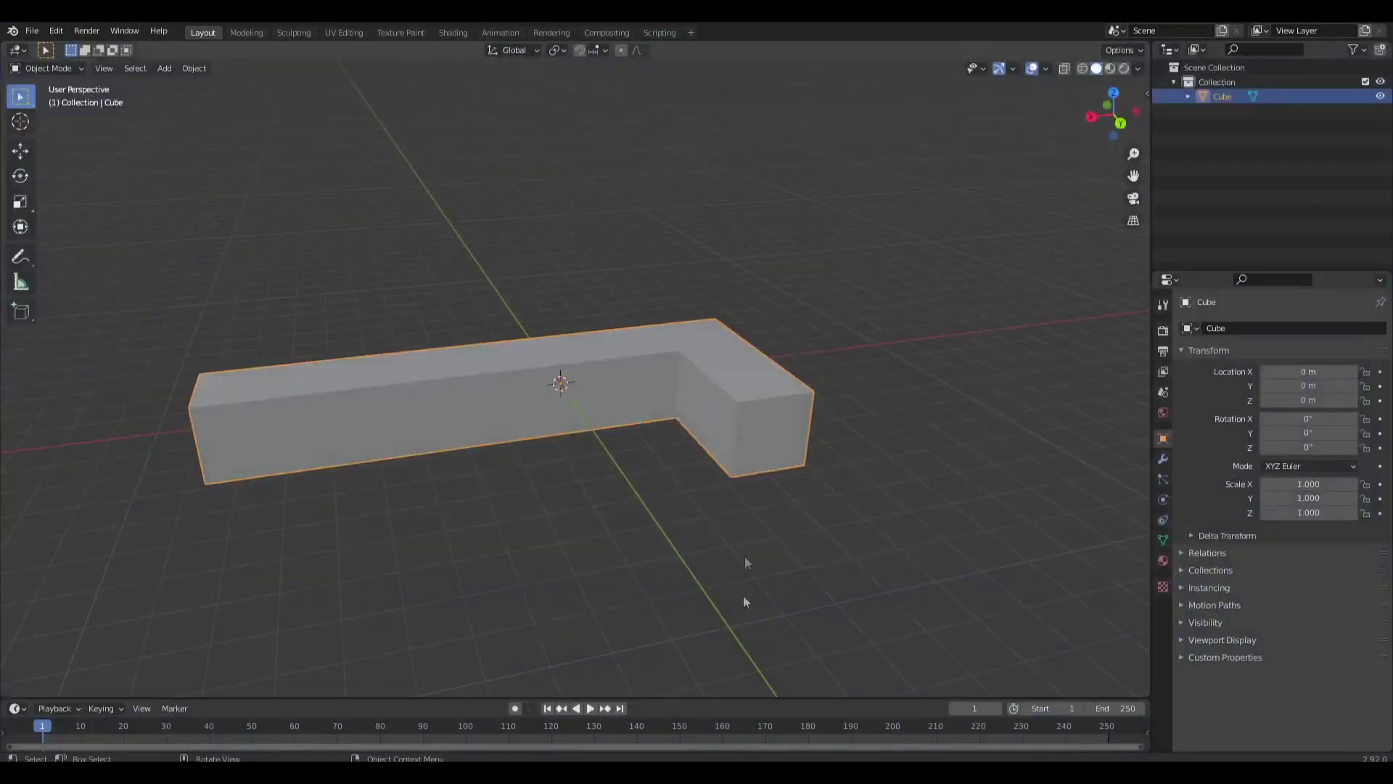
# In Blender, undo the L-shaped corridor's side branch back to the straight box with its square end section
pyautogui.click(734, 452)
pyautogui.hotkey('ctrl', 'z')
pyautogui.hotkey('ctrl', 'z')
pyautogui.hotkey('ctrl', 'z')
pyautogui.hotkey('ctrl', 'z')
pyautogui.hotkey('ctrl', 'z')
pyautogui.hotkey('ctrl', 'z')
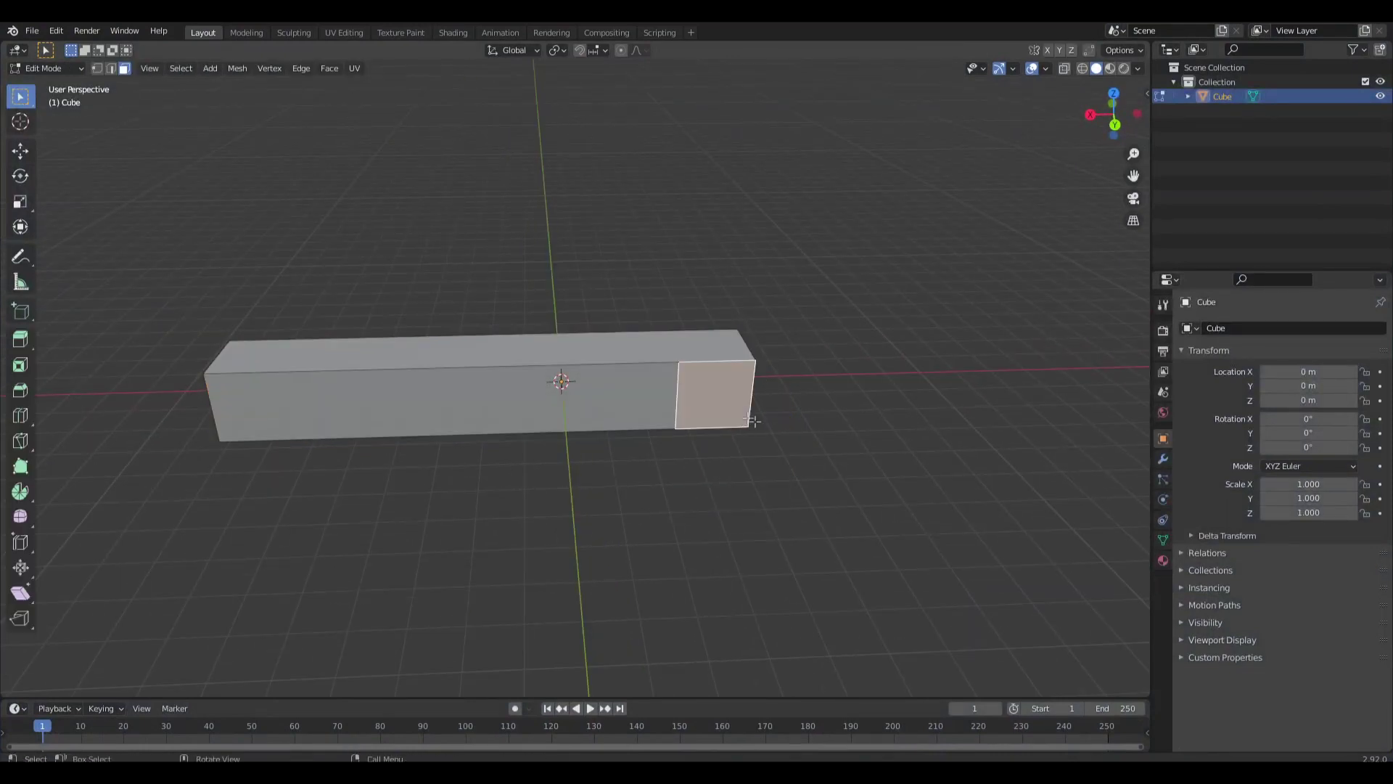
# Try a vertical Knife cut on the corridor's long side beside the square section, and undo the side cuts
pyautogui.press('k')
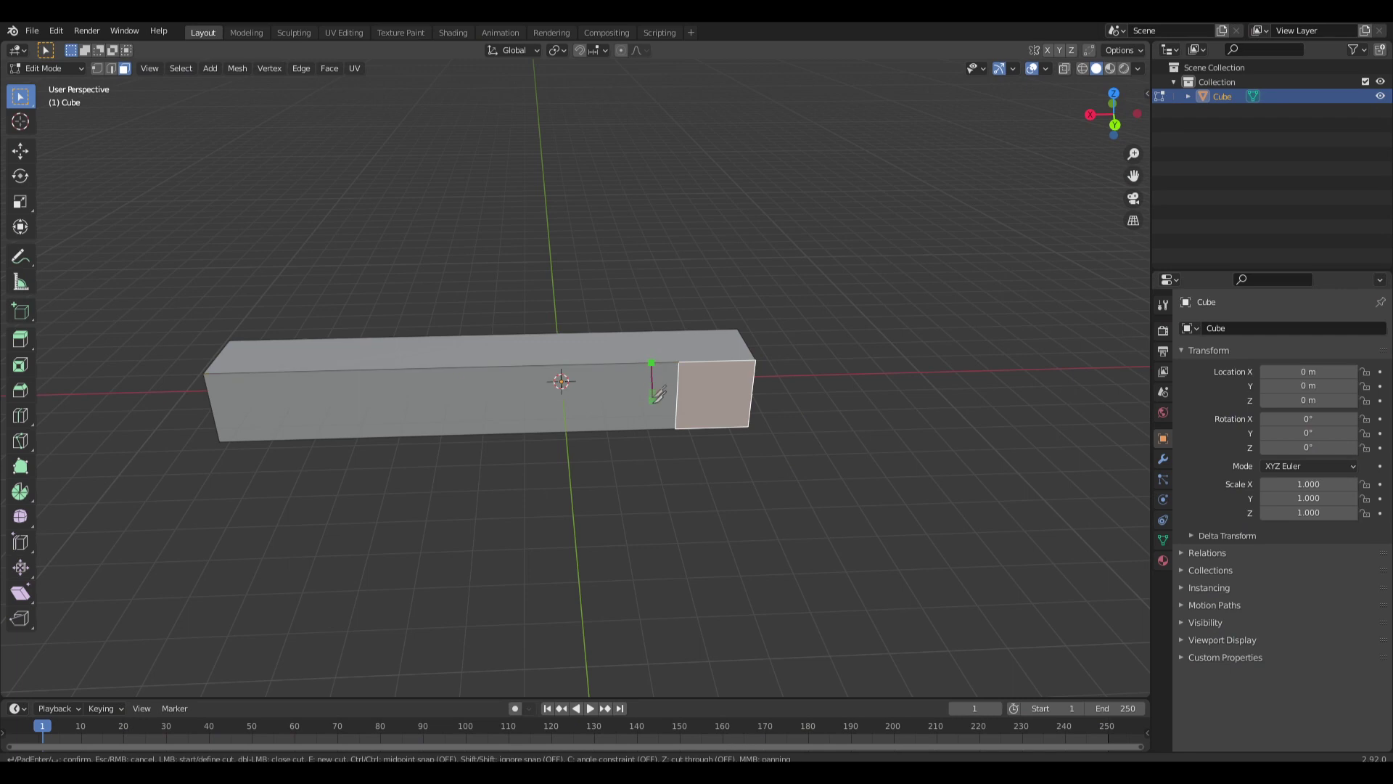
pyautogui.click(655, 429)
pyautogui.press('Return')
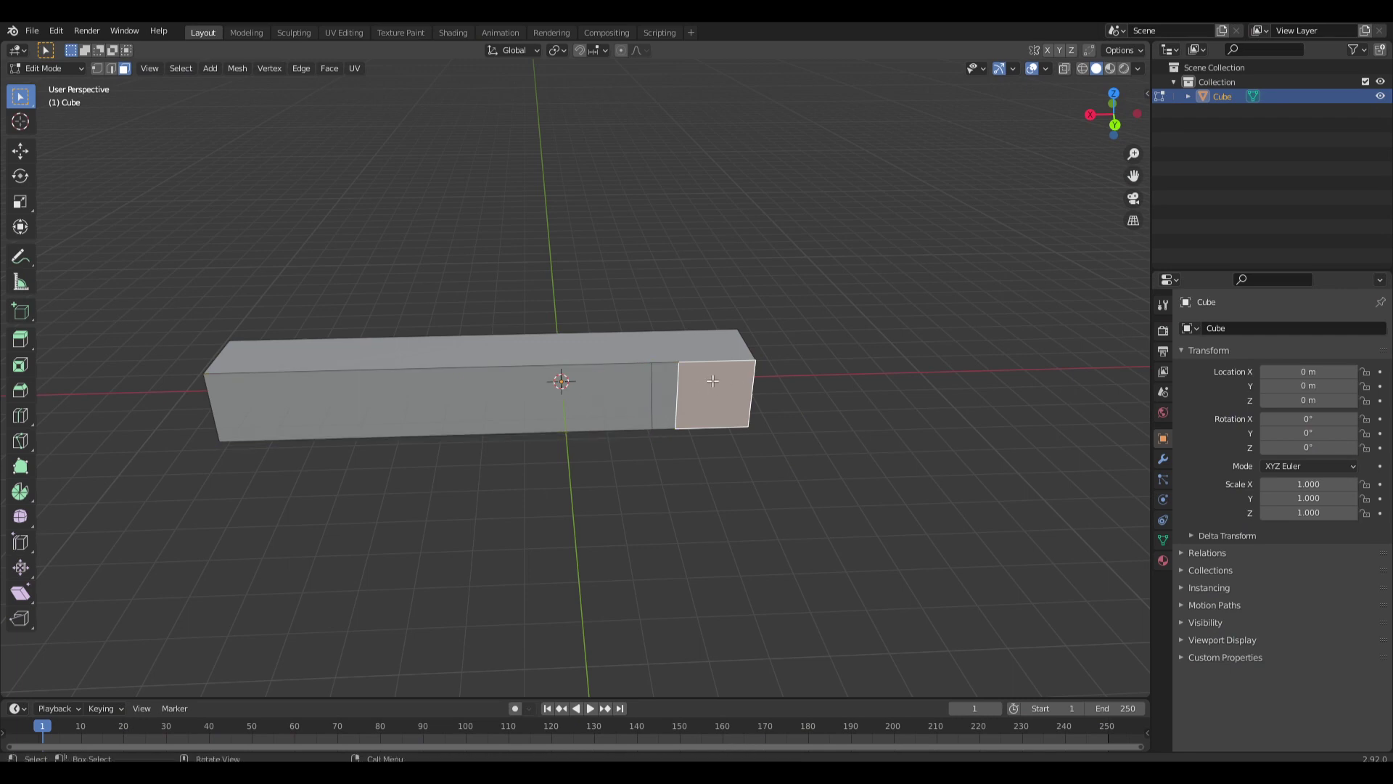
pyautogui.hotkey('ctrl', 'z')
pyautogui.moveTo(728, 392); pyautogui.dragTo(595, 390, button='middle')
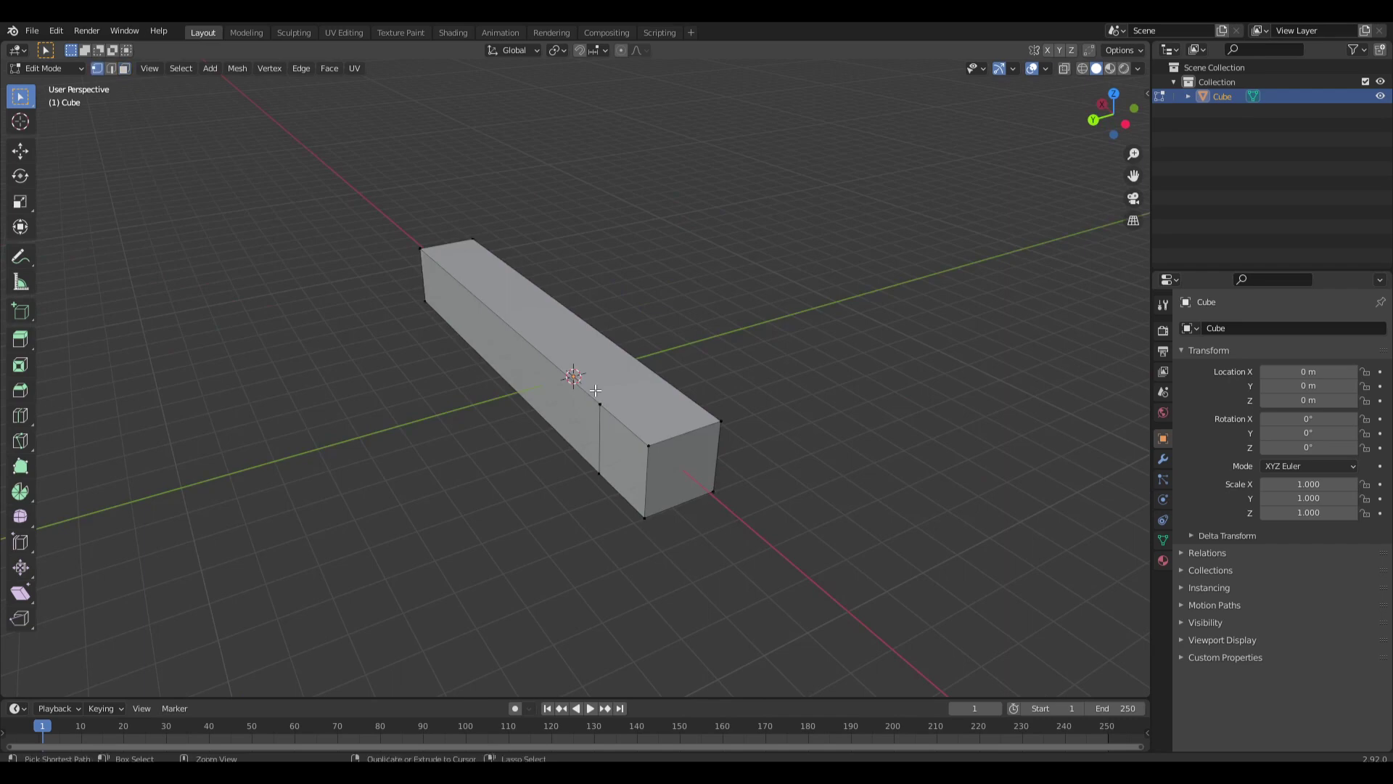
pyautogui.moveTo(633, 447); pyautogui.dragTo(540, 324, button='middle')
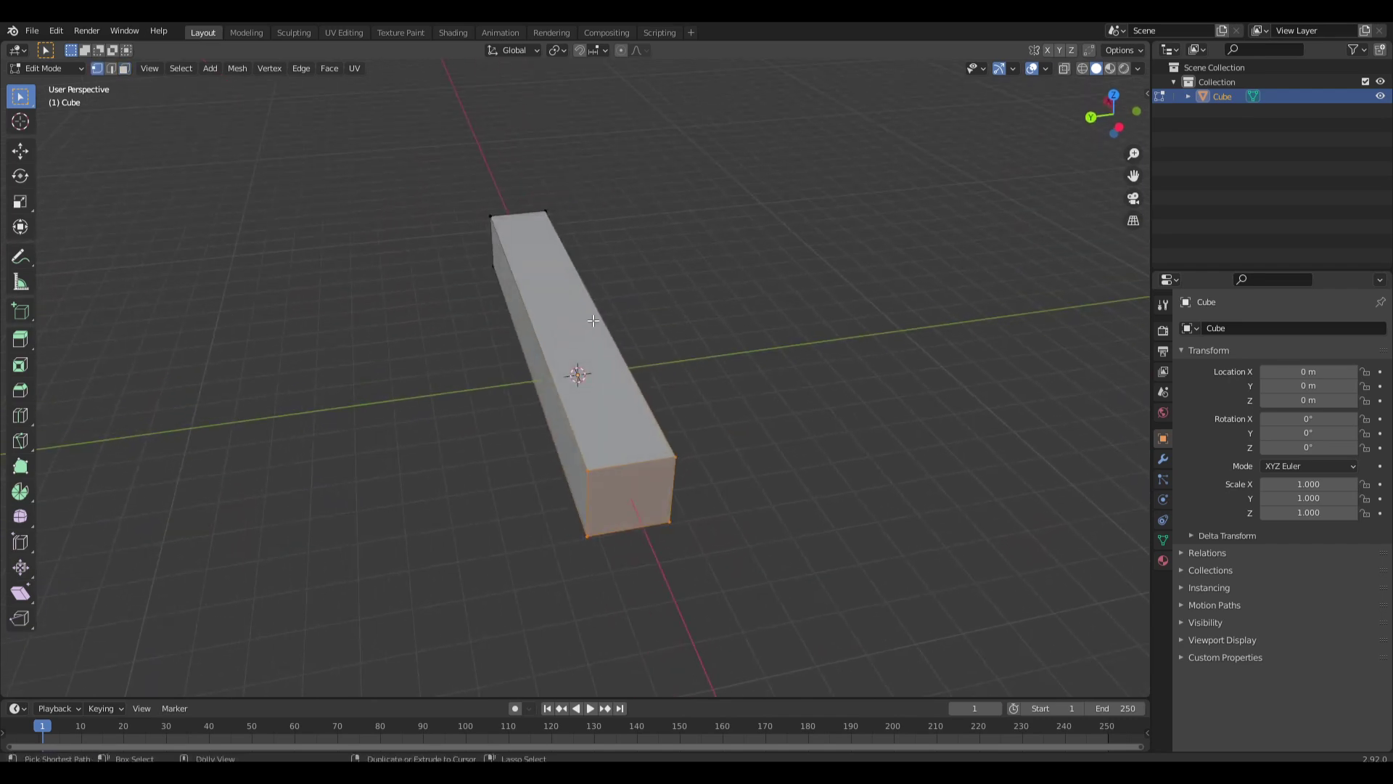
# Switch to Godot, open the Room3 scene and examine the mesh resource of its MeshInstance
pyautogui.hotkey('alt', 'Tab')
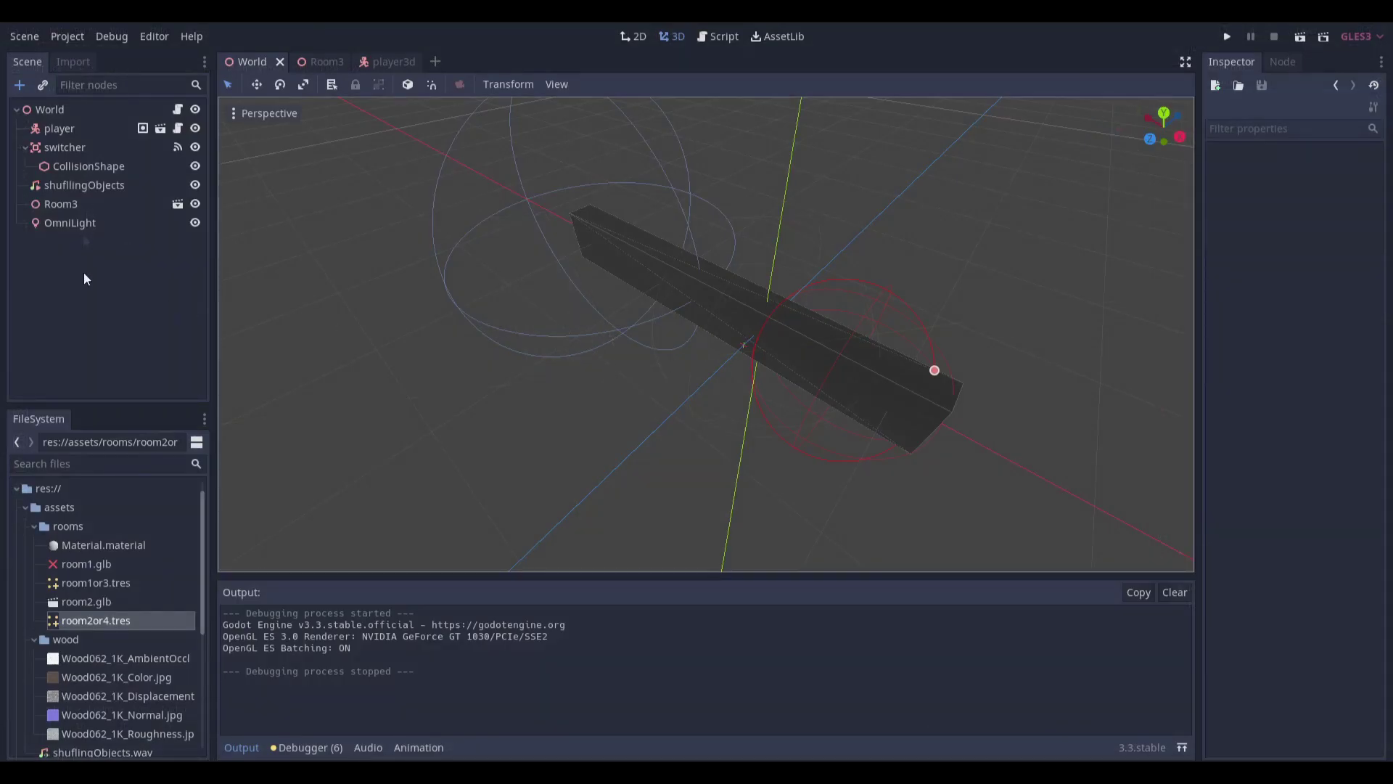
pyautogui.hotkey('ctrl', 'Tab')
pyautogui.click(105, 129)
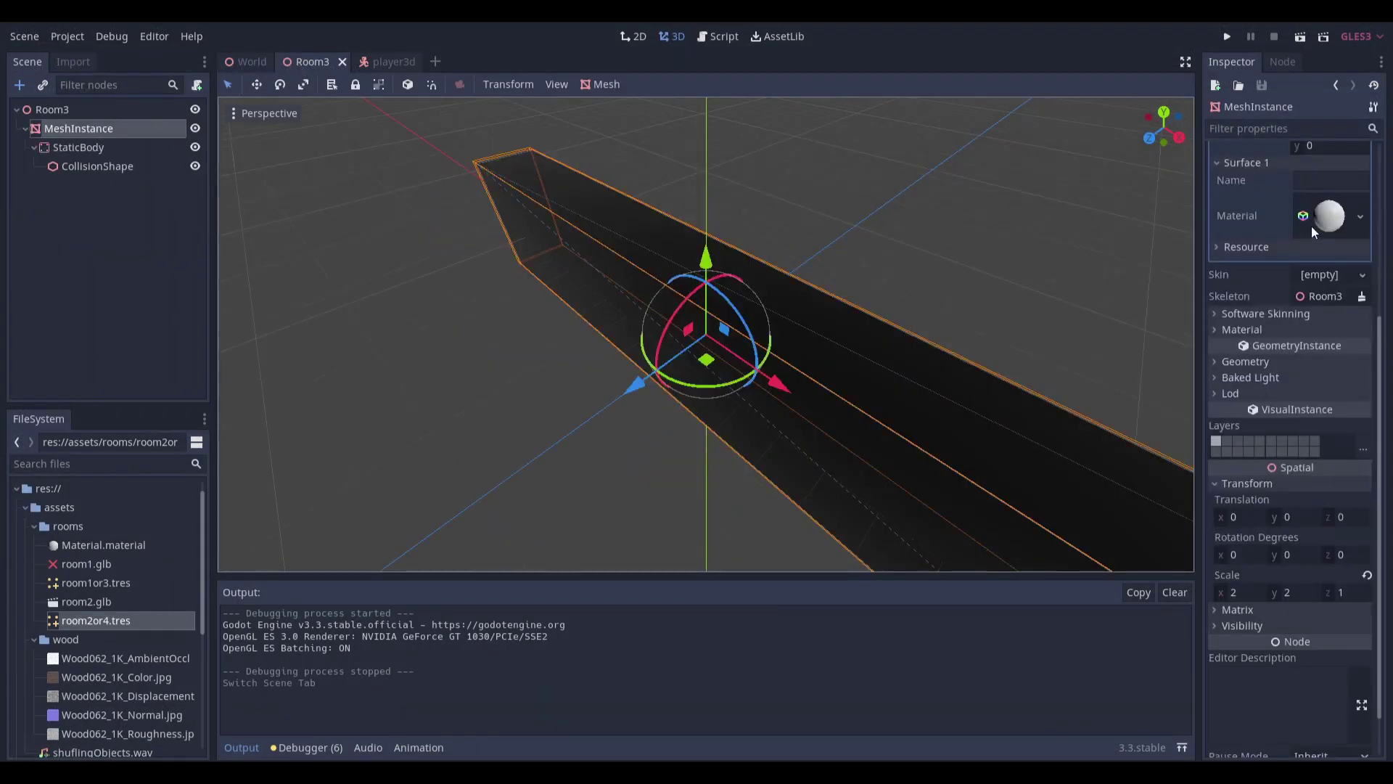
pyautogui.scroll(4, 1312, 227)
pyautogui.moveTo(1269, 272); pyautogui.dragTo(1230, 279)
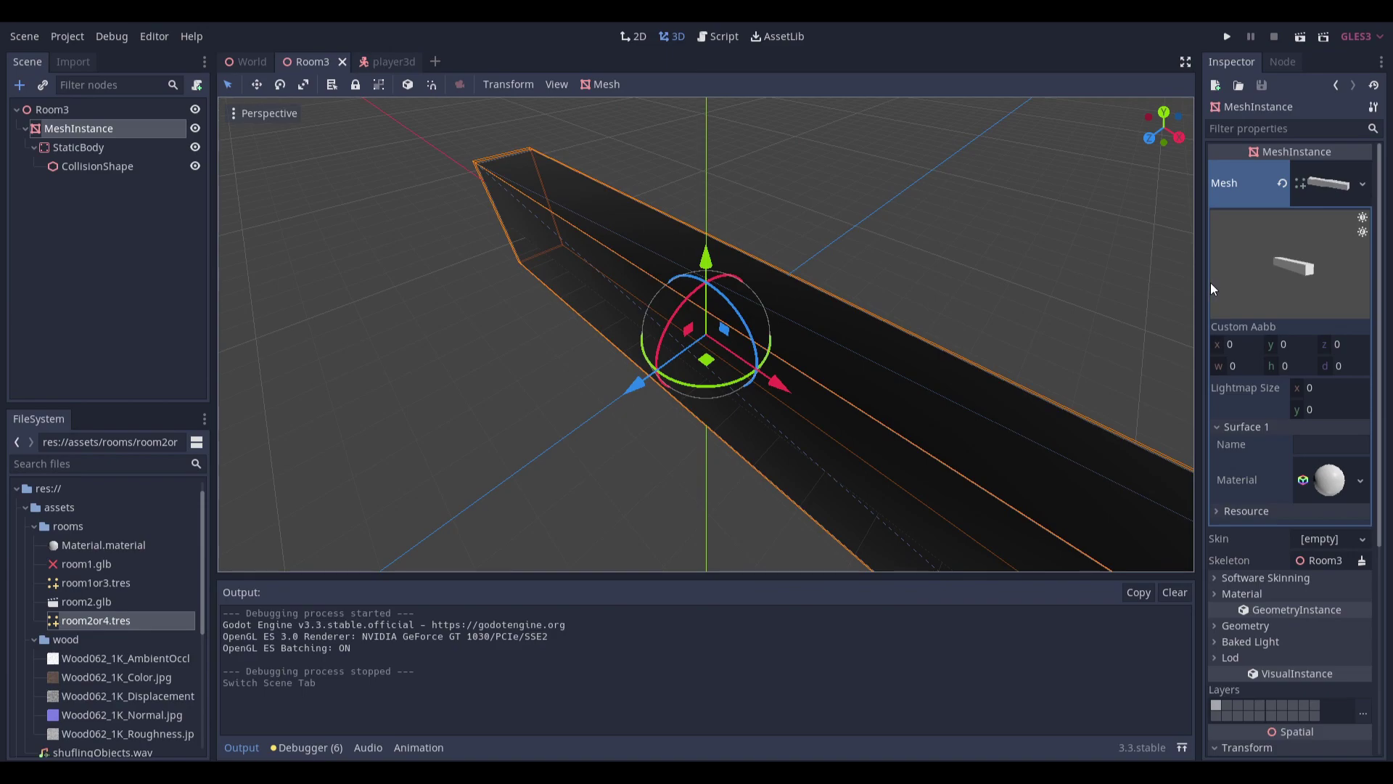
pyautogui.moveTo(765, 312); pyautogui.dragTo(541, 319, button='middle')
pyautogui.scroll(-12, 682, 309)
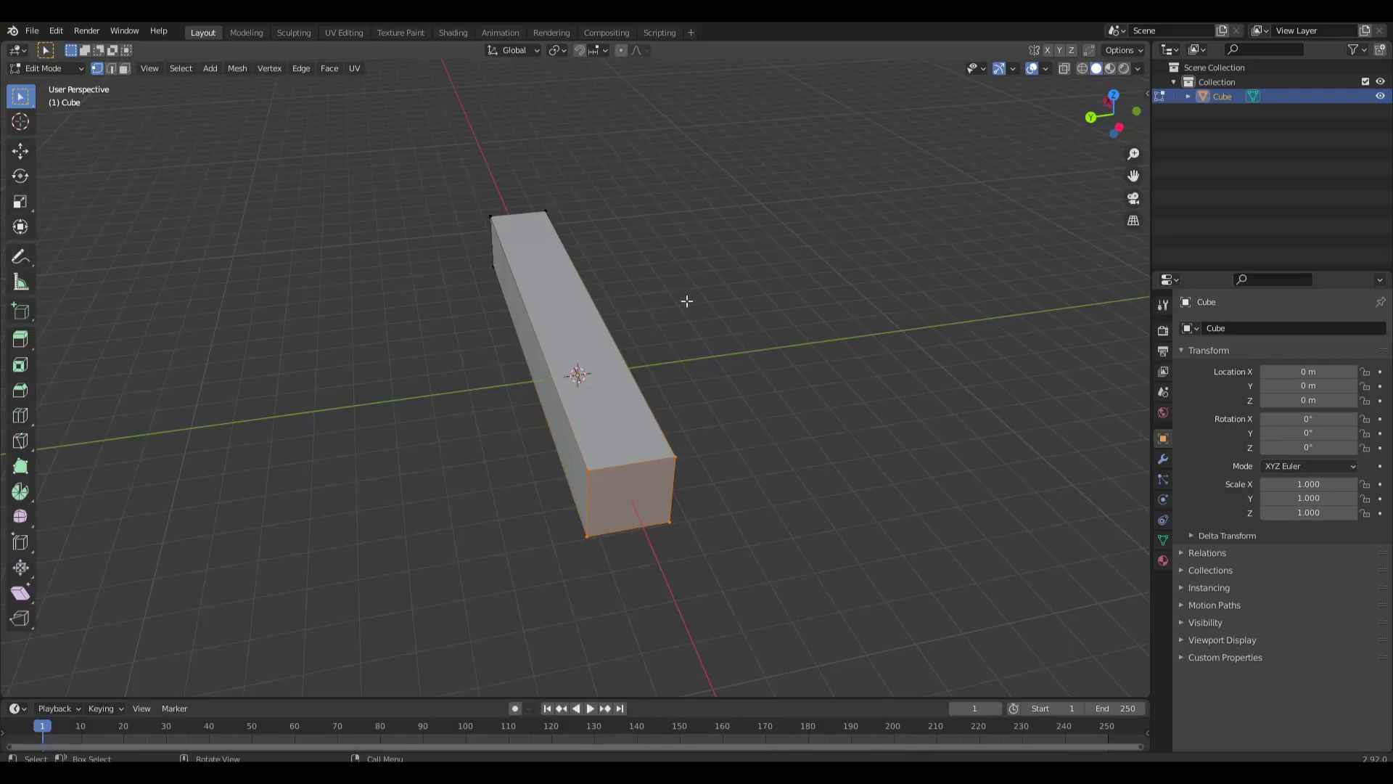
# Switch to Blender, add an edge loop marking off the corridor's square end section, and extrude that section's side face into an L-shaped branch
pyautogui.hotkey('ctrl', 'r')
pyautogui.click(718, 307)
pyautogui.press('3')
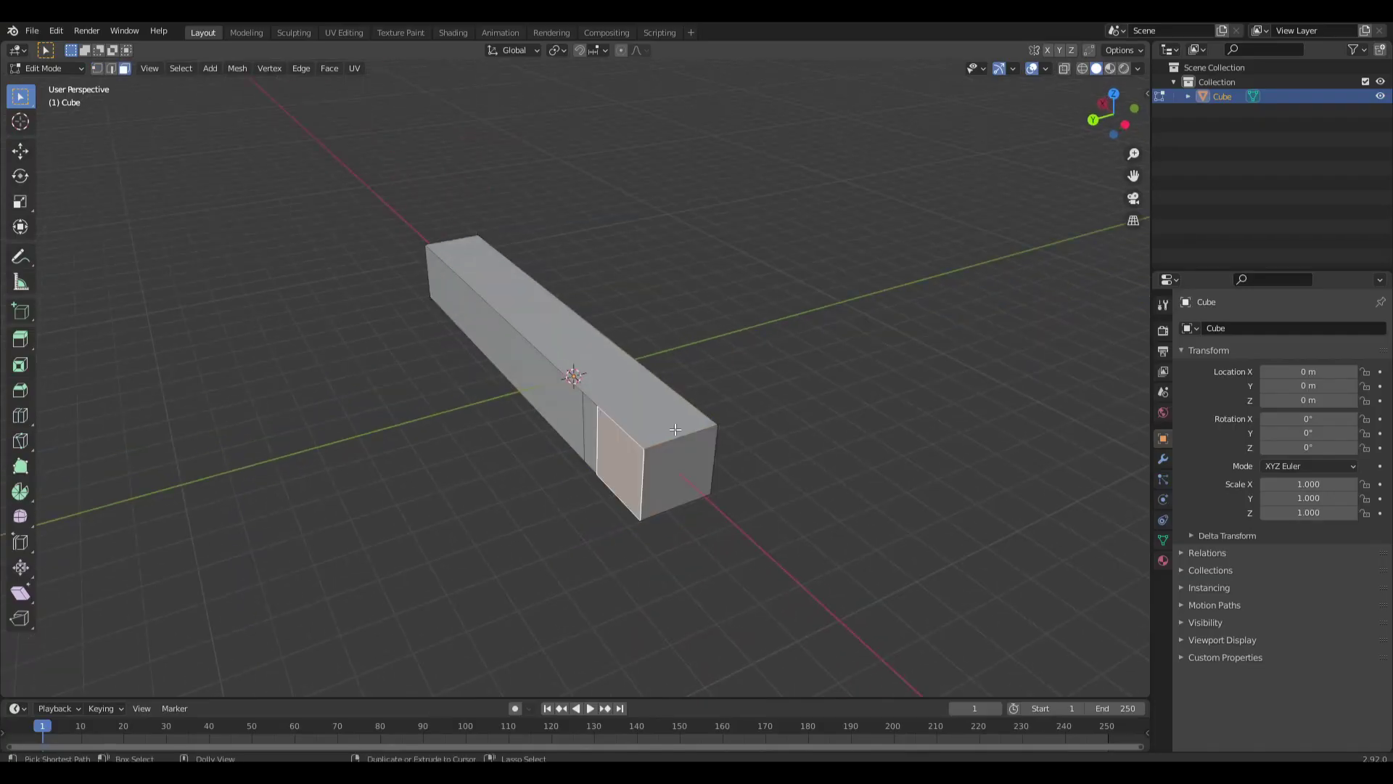
pyautogui.moveTo(675, 428); pyautogui.dragTo(554, 457, button='middle')
pyautogui.press('e')
pyautogui.click(620, 451)
pyautogui.scroll(2, 483, 440)
pyautogui.scroll(2, 484, 440)
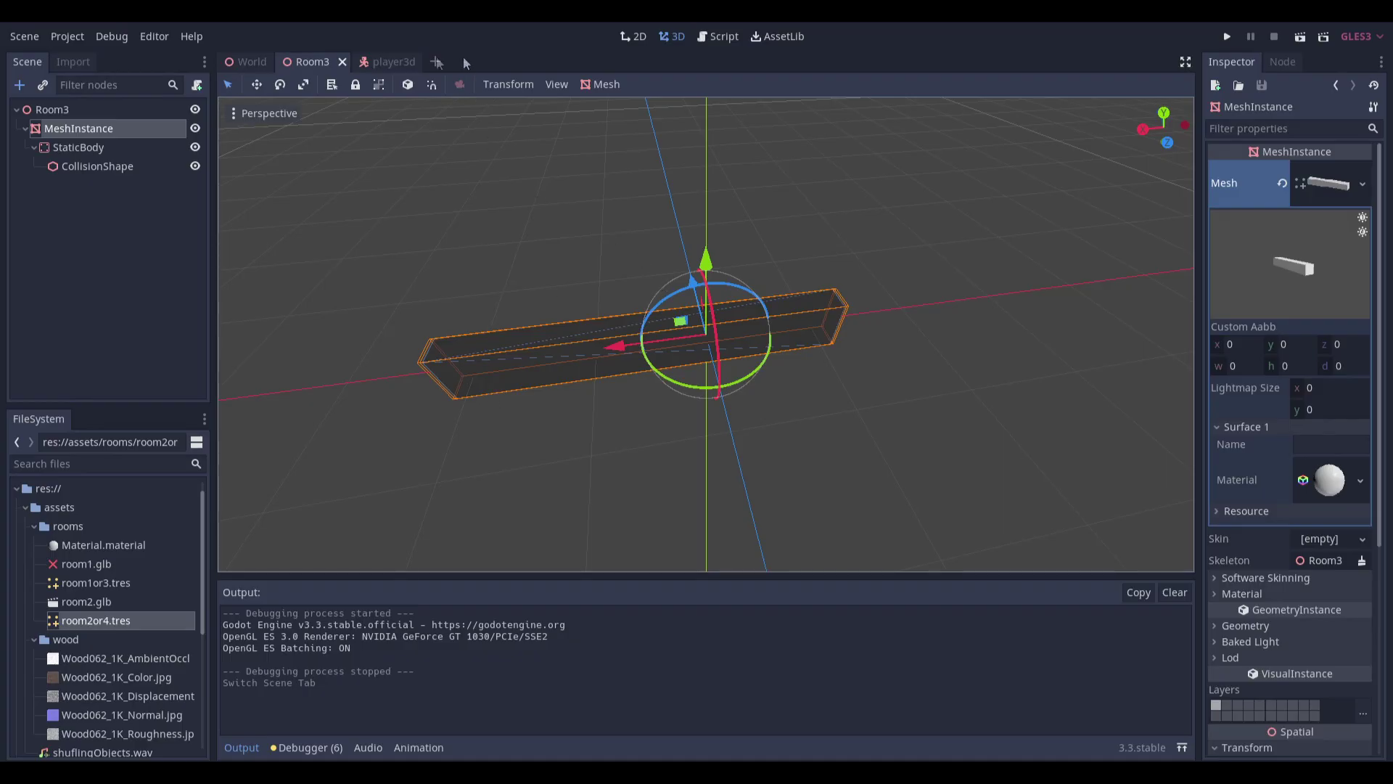
# Switch to Godot and examine the room2.glb, room2or4.tres, room1or3.tres and Room3.tscn files in the project
pyautogui.click(106, 599)
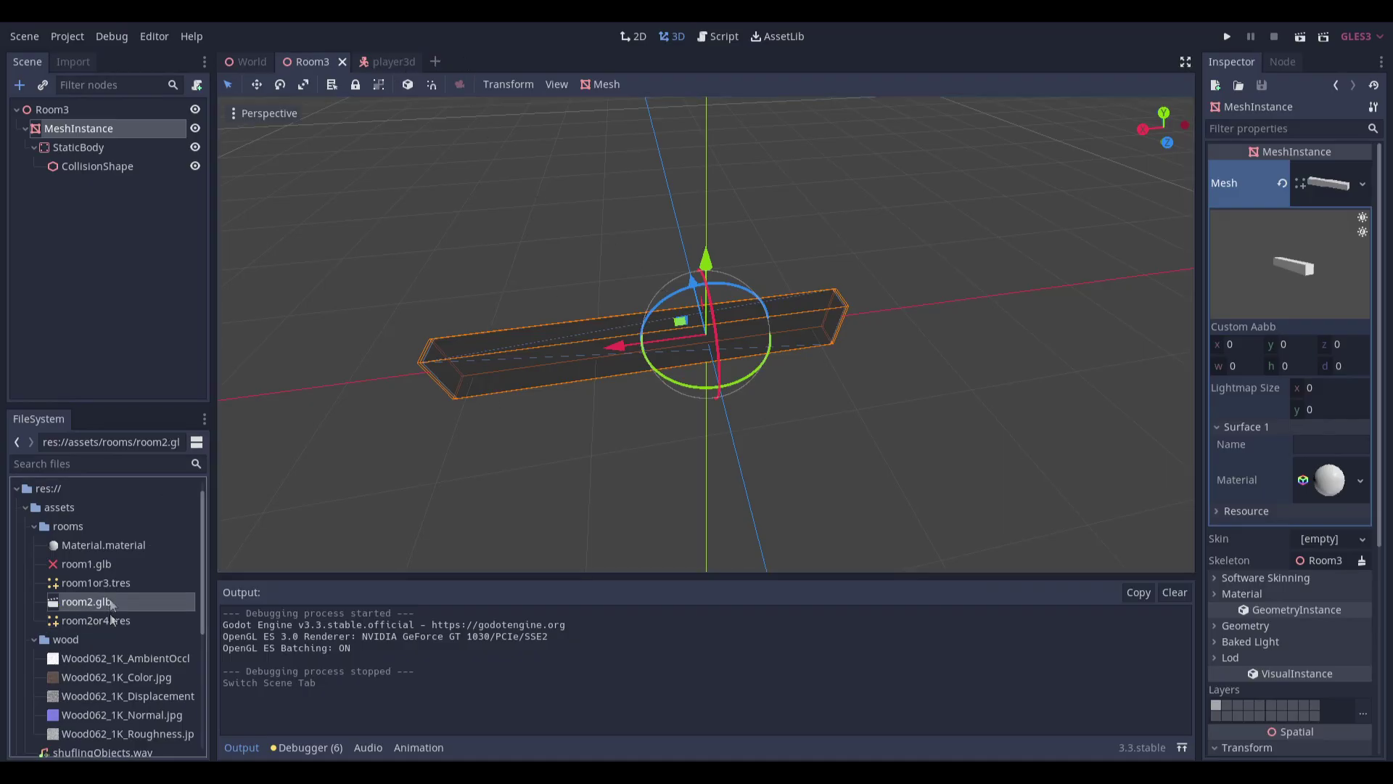
pyautogui.click(110, 621)
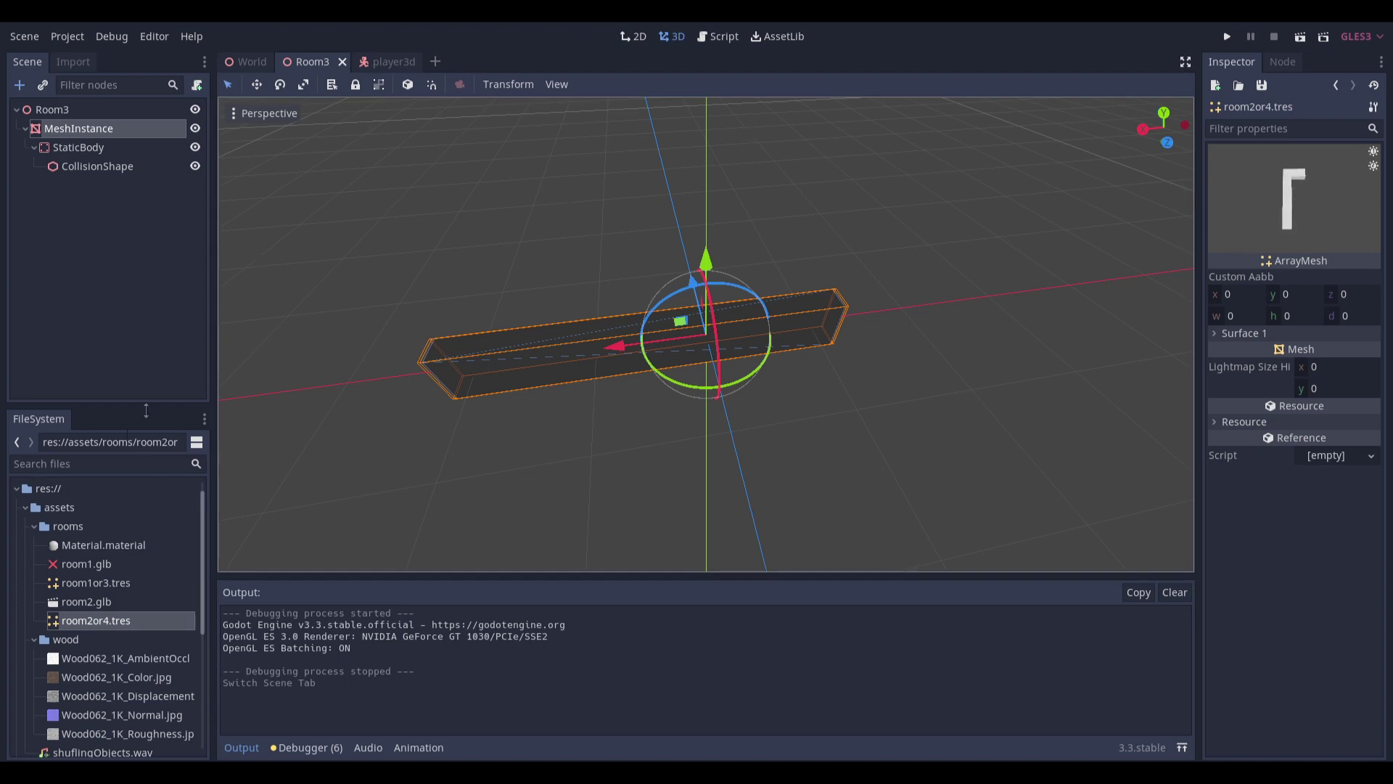
pyautogui.click(84, 582)
pyautogui.scroll(-3, 122, 630)
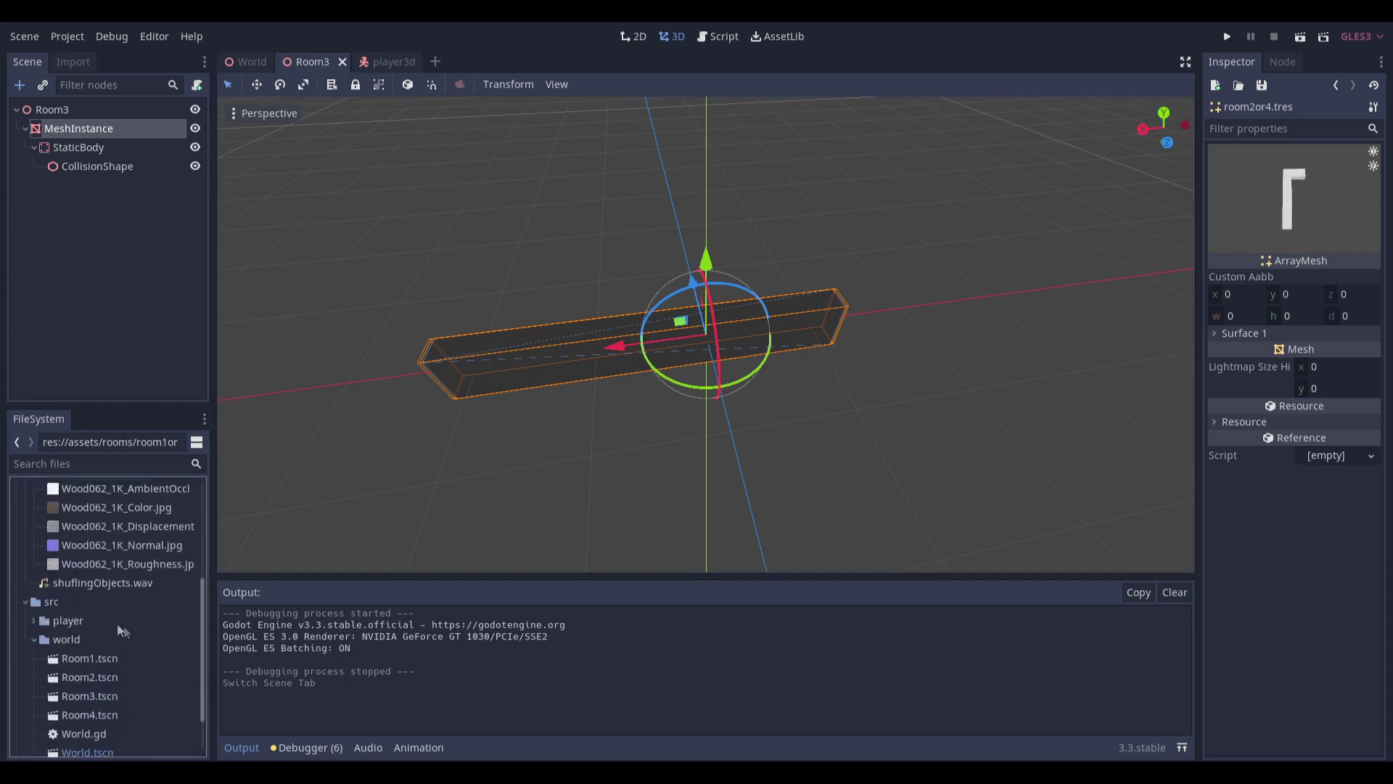
pyautogui.click(103, 701)
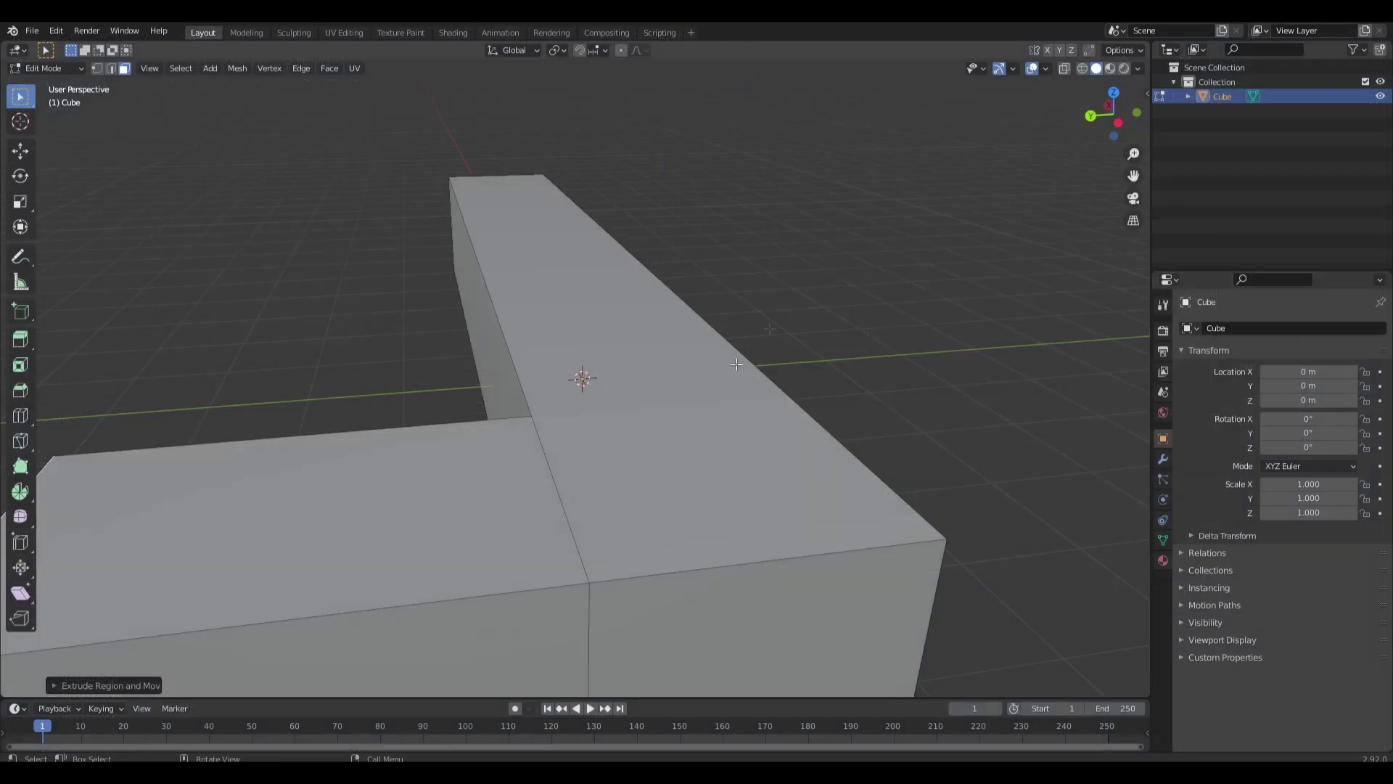
# Switch to Blender and examine the inside of the L-shaped corridor and its end wall faces in solid and X-ray display
pyautogui.moveTo(737, 367); pyautogui.dragTo(684, 436, button='middle')
pyautogui.moveTo(547, 429); pyautogui.dragTo(569, 338, button='middle')
pyautogui.keyDown('shift'); pyautogui.moveTo(569, 255); pyautogui.dragTo(605, 317, button='middle'); pyautogui.keyUp('shift')
pyautogui.click(555, 314)
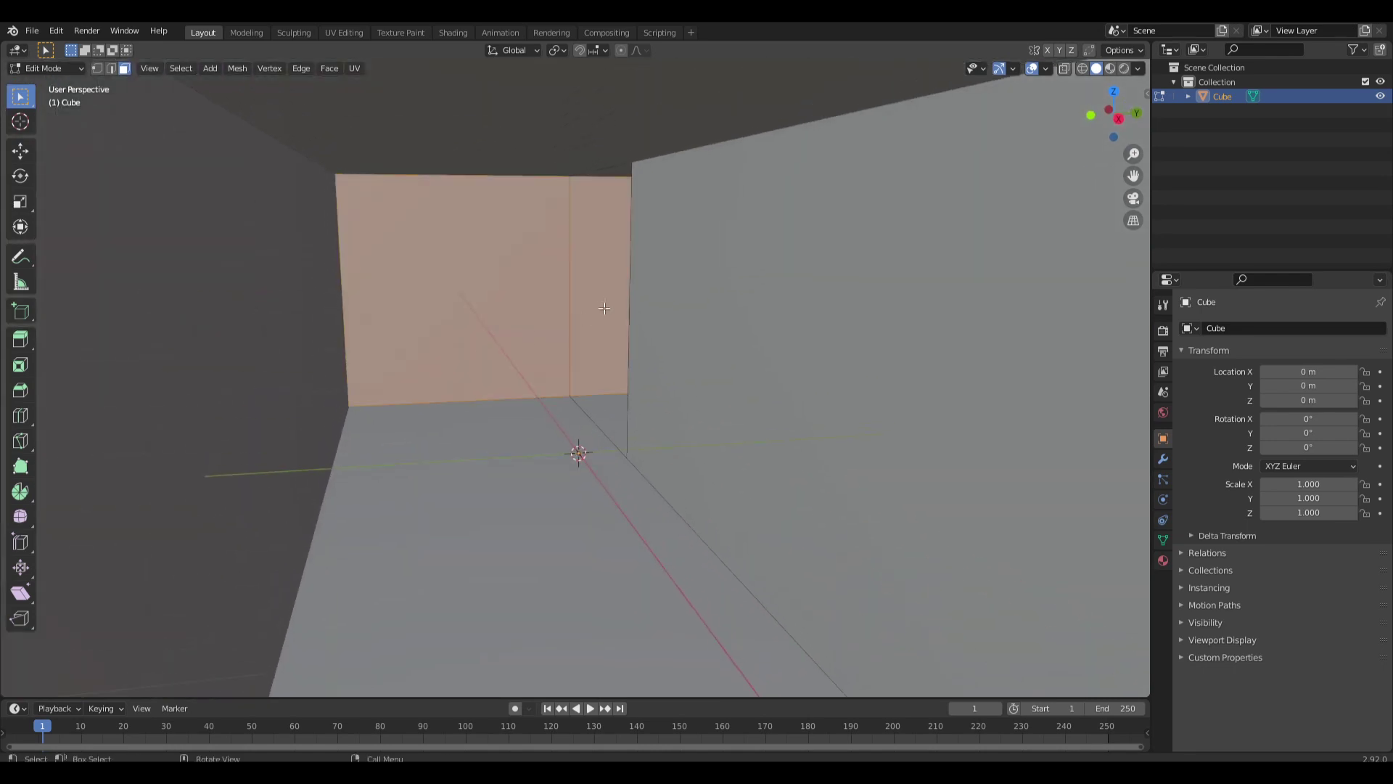
pyautogui.hotkey('alt', 'z')
pyautogui.moveTo(834, 386); pyautogui.dragTo(762, 426, button='middle')
pyautogui.hotkey('alt', 'z')
pyautogui.hotkey('alt', 'z')
pyautogui.scroll(-4, 763, 425)
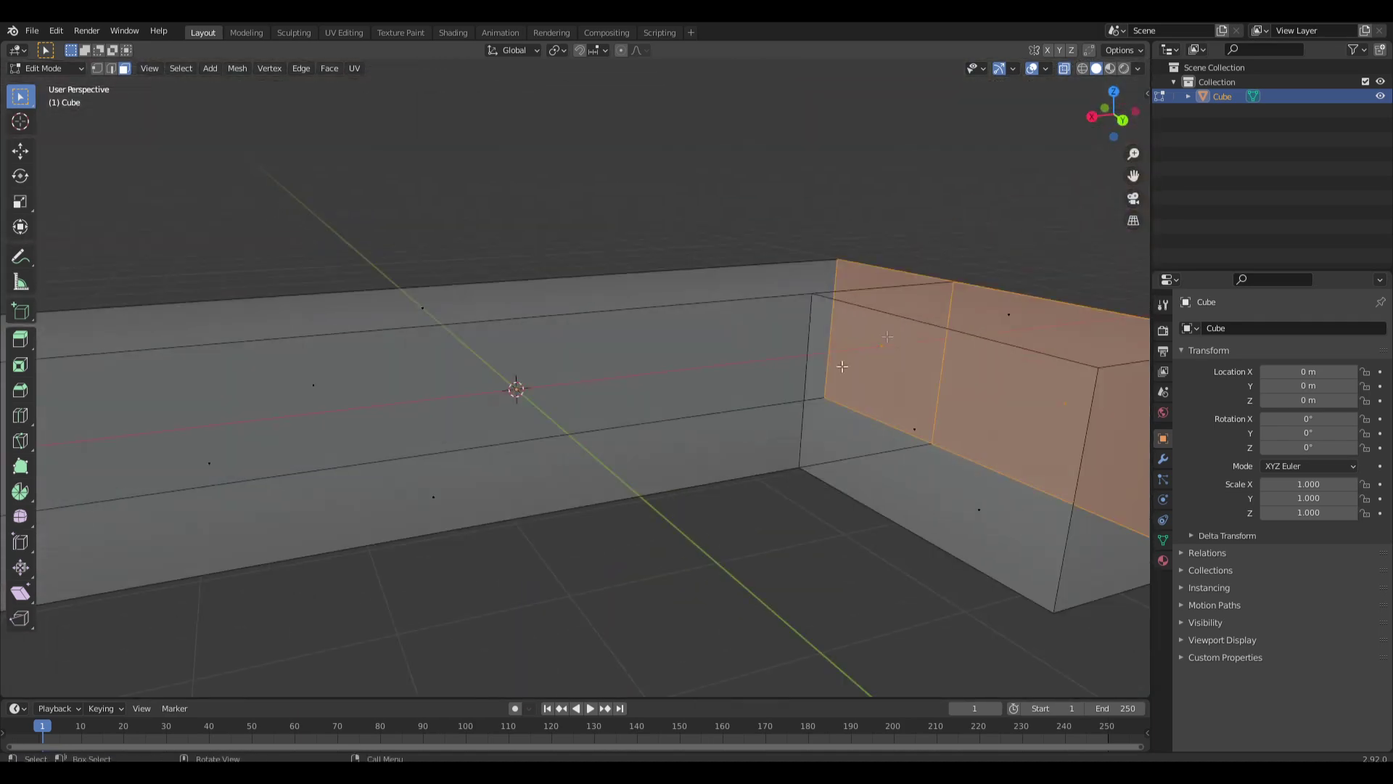
pyautogui.press('a')
pyautogui.press('a')
pyautogui.moveTo(885, 336); pyautogui.dragTo(805, 385, button='middle')
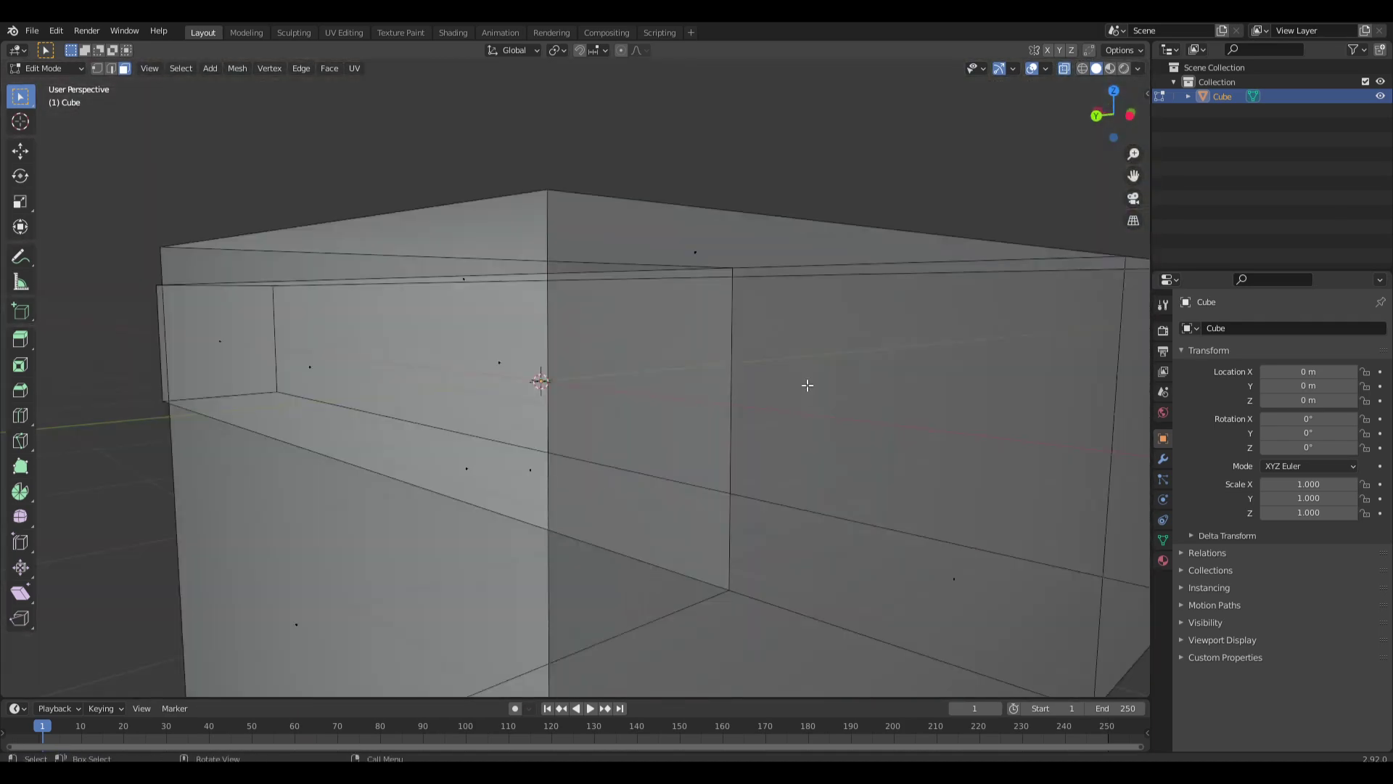
# Fill a wall face between the vertical edges at the opening from the main corridor to the side branch
pyautogui.hotkey('alt', 'z')
pyautogui.moveTo(836, 435); pyautogui.dragTo(716, 435, button='middle')
pyautogui.scroll(3, 631, 439)
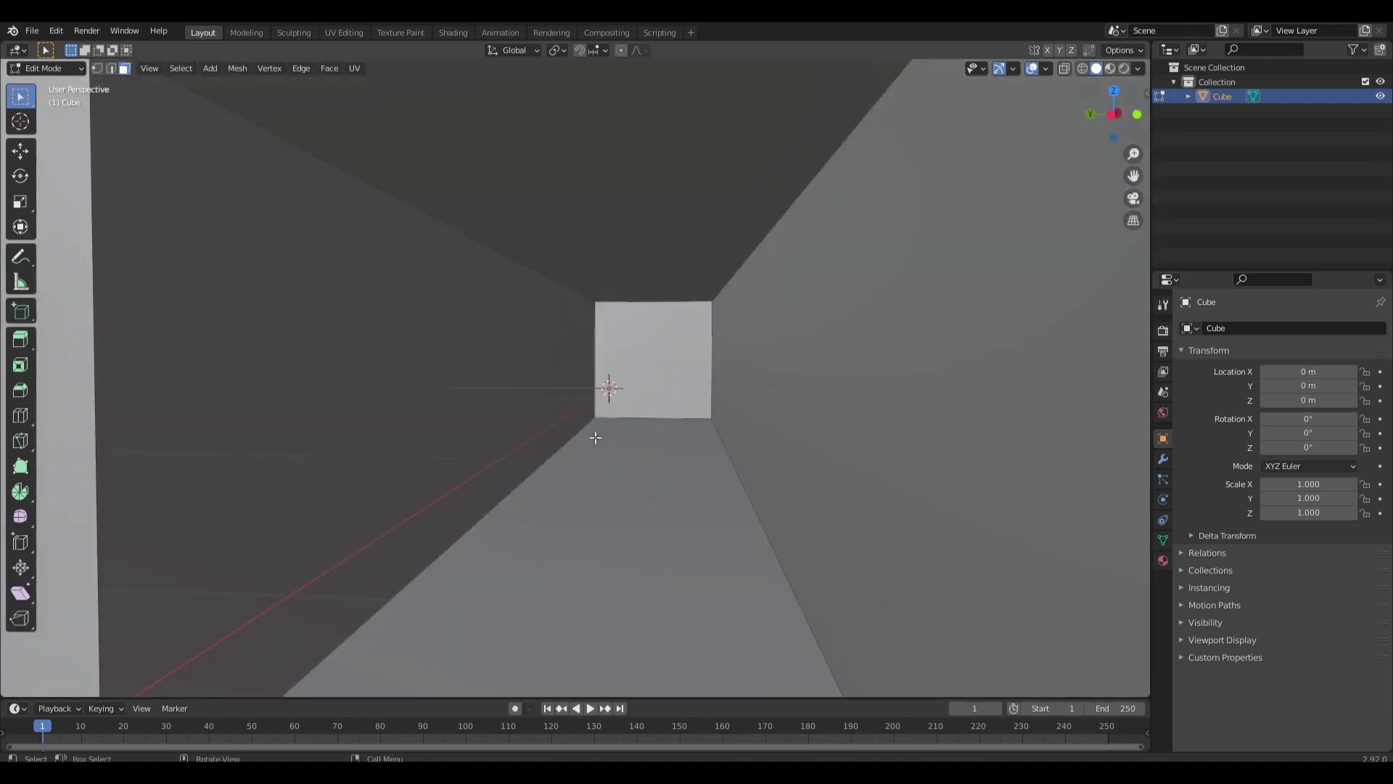
pyautogui.scroll(-1, 594, 437)
pyautogui.moveTo(582, 440); pyautogui.dragTo(320, 479, button='middle')
pyautogui.click(225, 575)
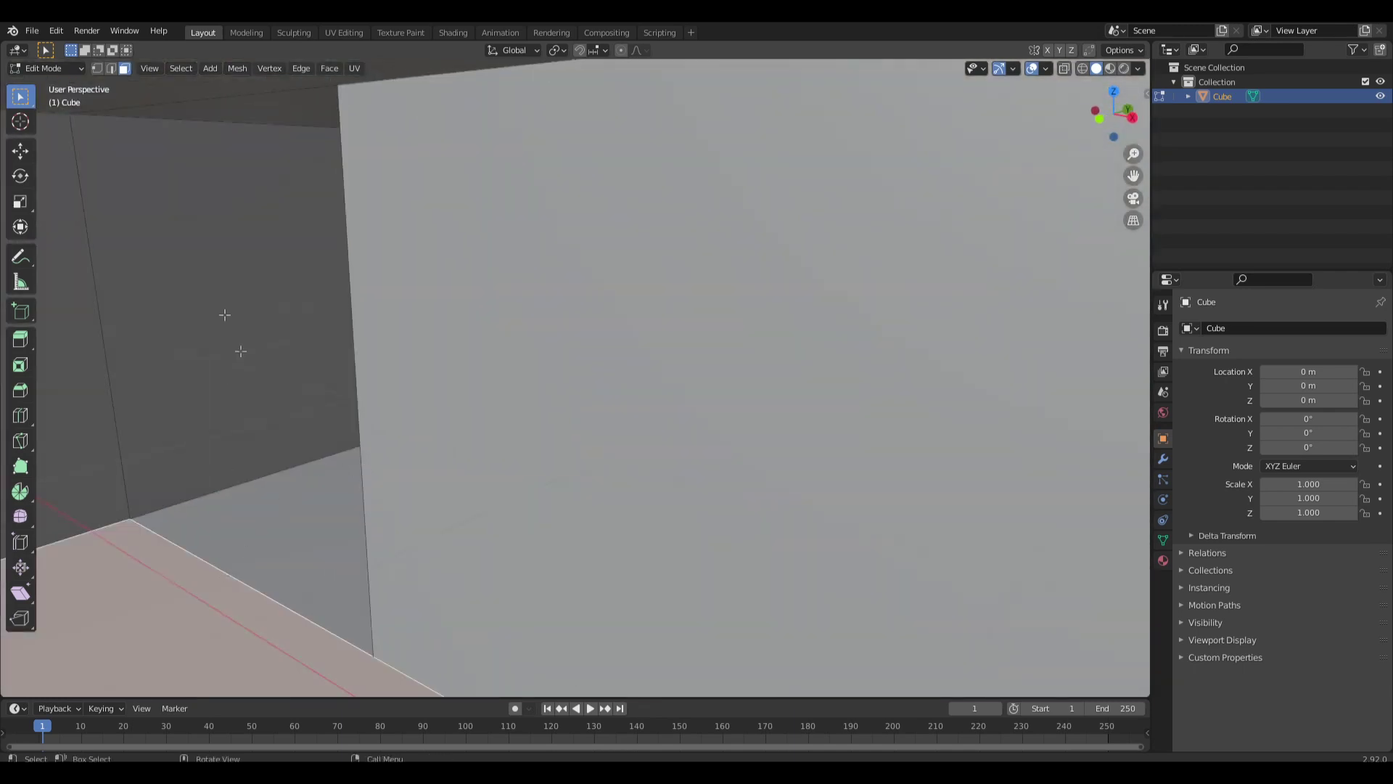
pyautogui.click(124, 269)
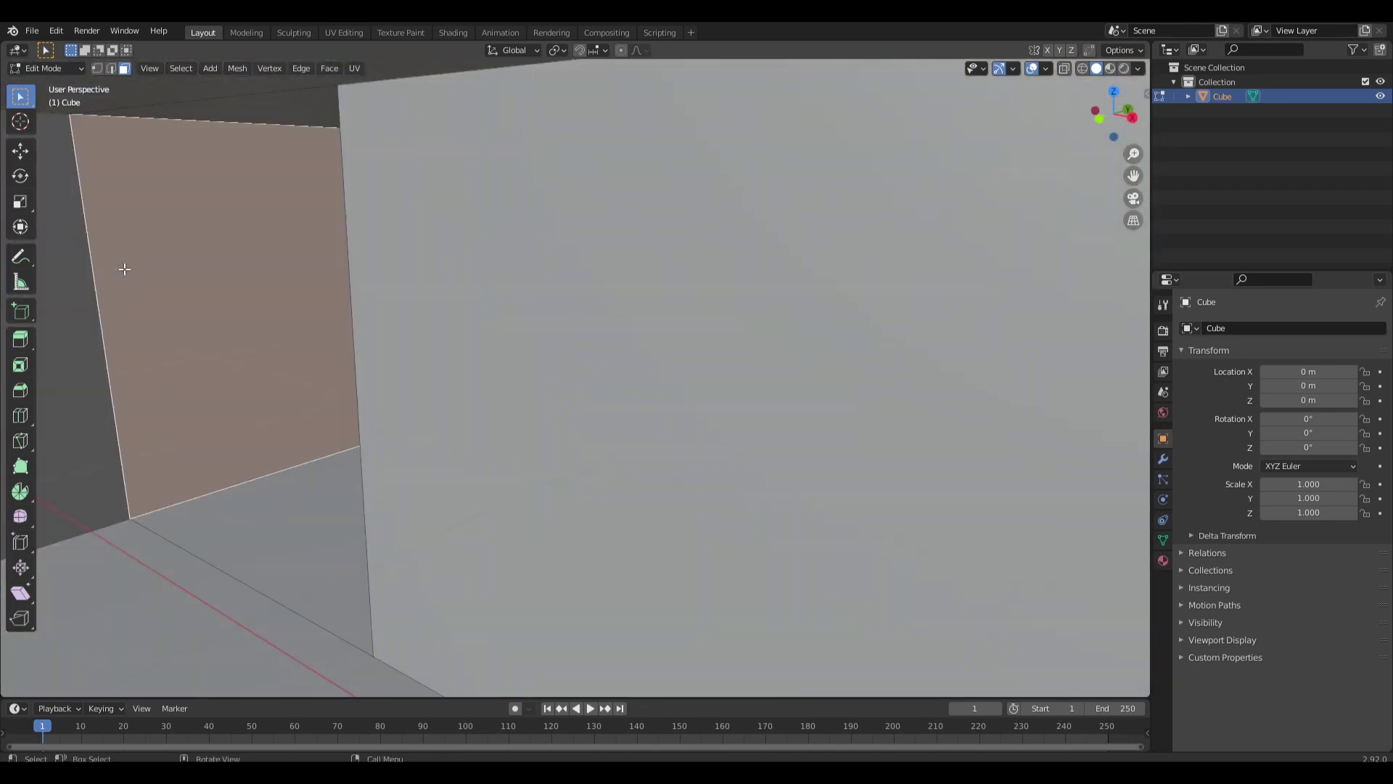
pyautogui.press('2')
pyautogui.click(113, 421)
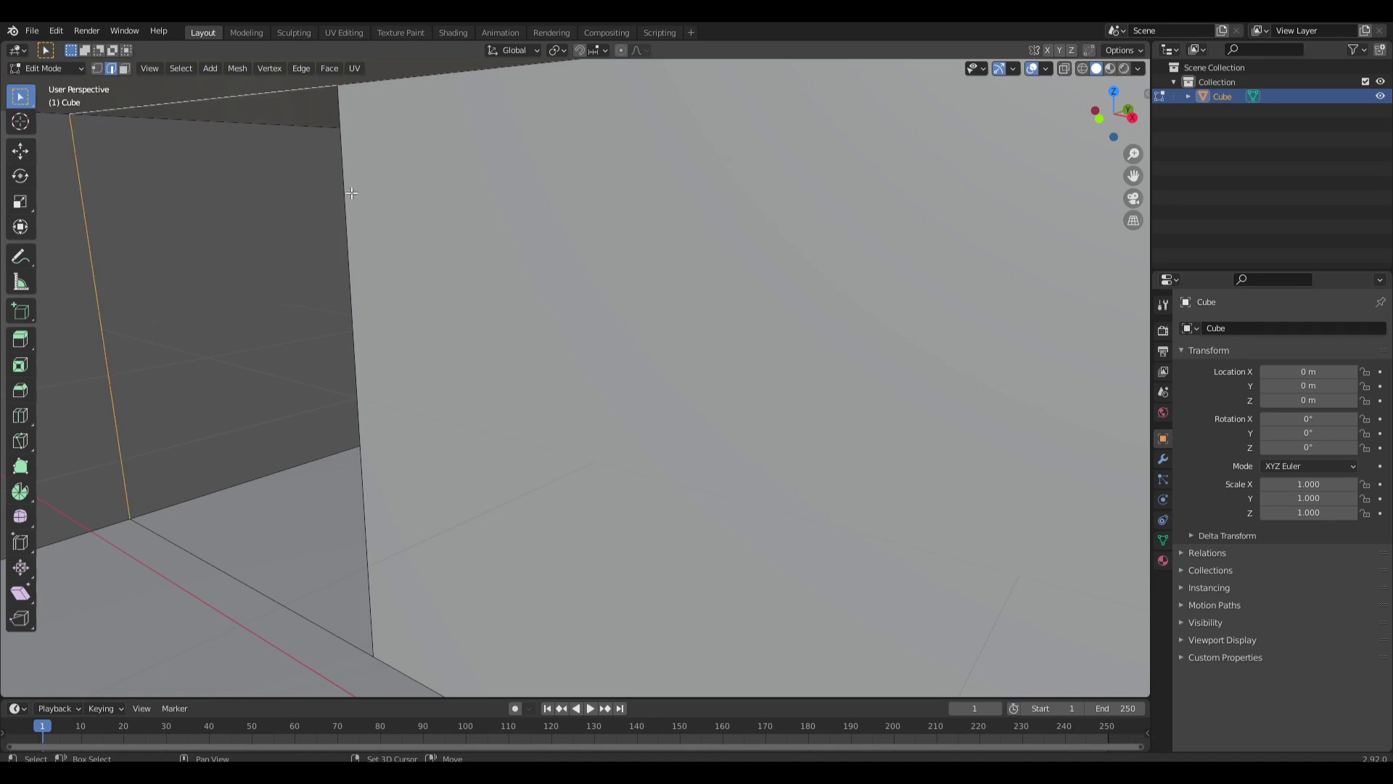
pyautogui.keyDown('shift'); pyautogui.click(206, 579); pyautogui.keyUp('shift')
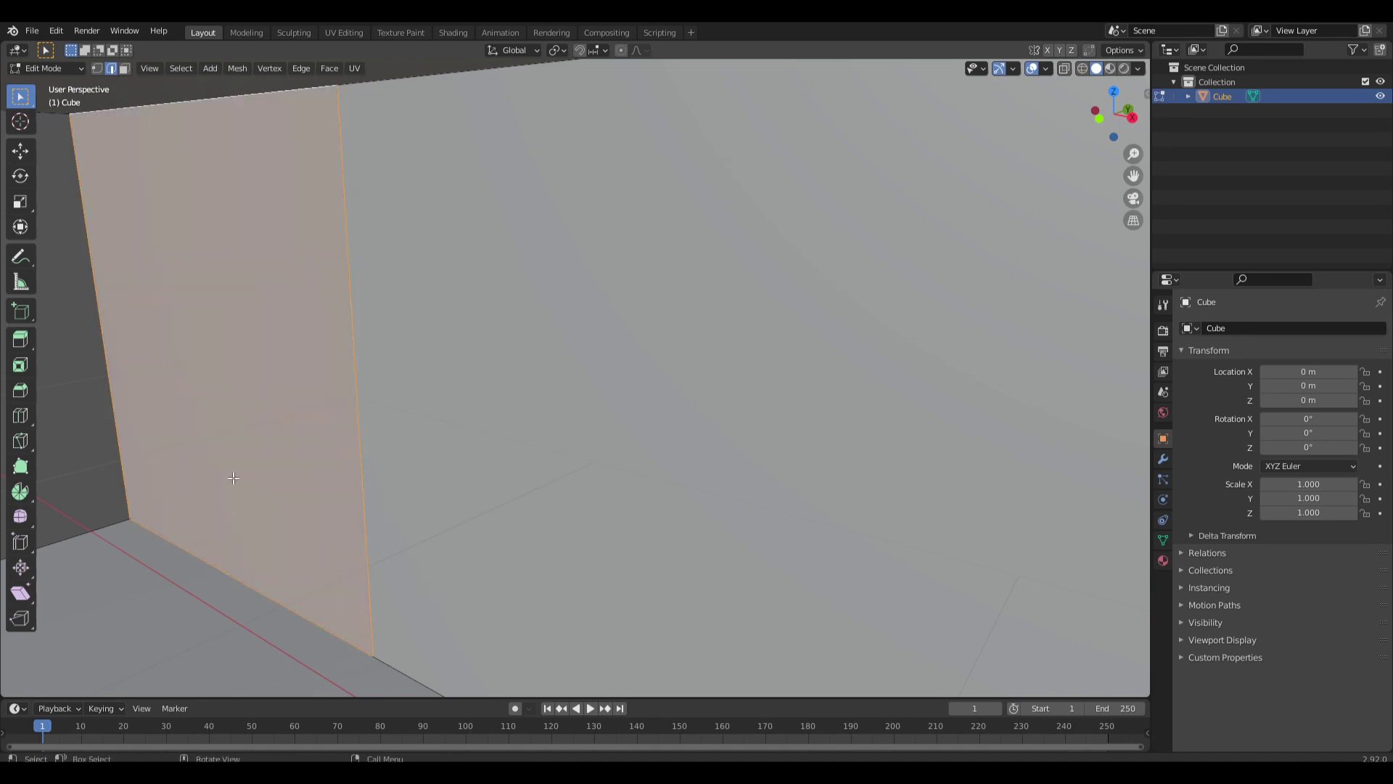
pyautogui.moveTo(233, 477); pyautogui.dragTo(324, 401, button='middle')
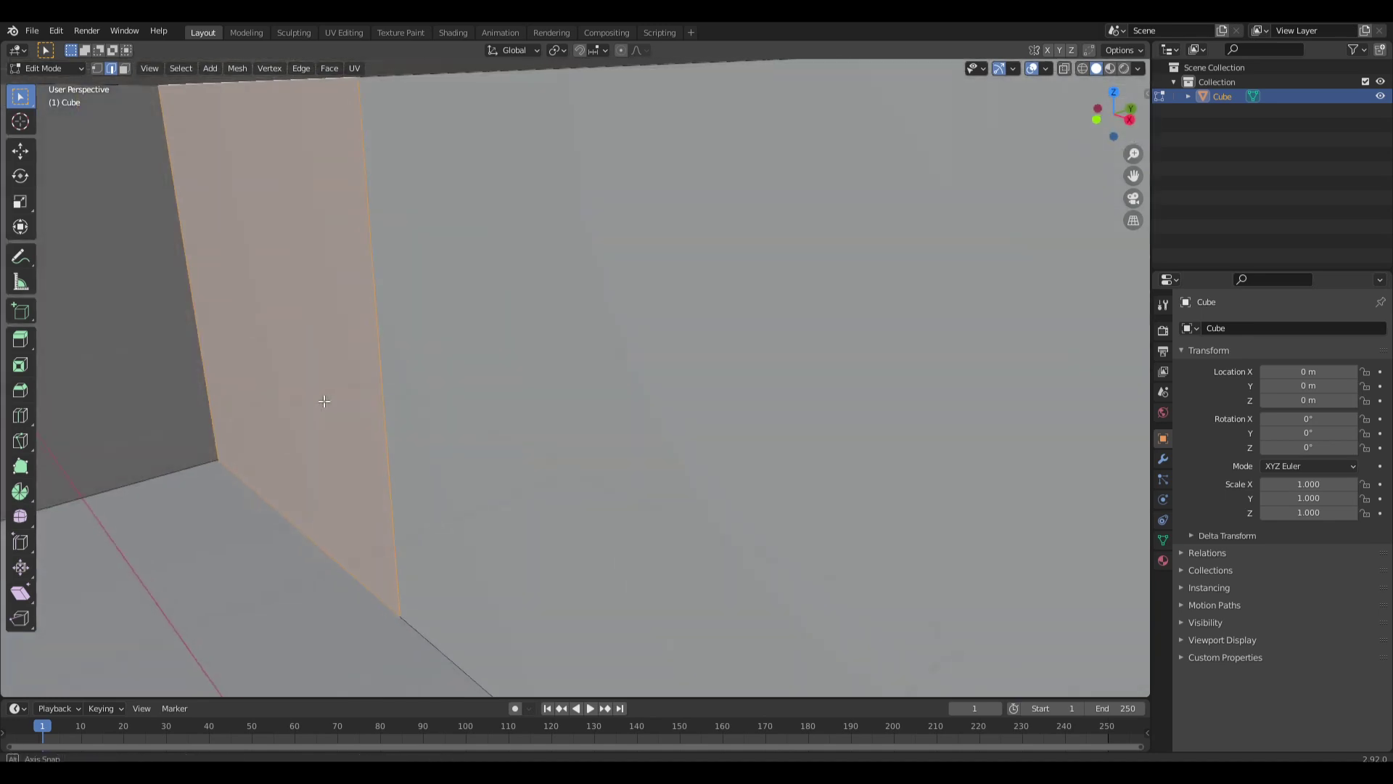
pyautogui.moveTo(308, 291); pyautogui.dragTo(793, 397, button='middle')
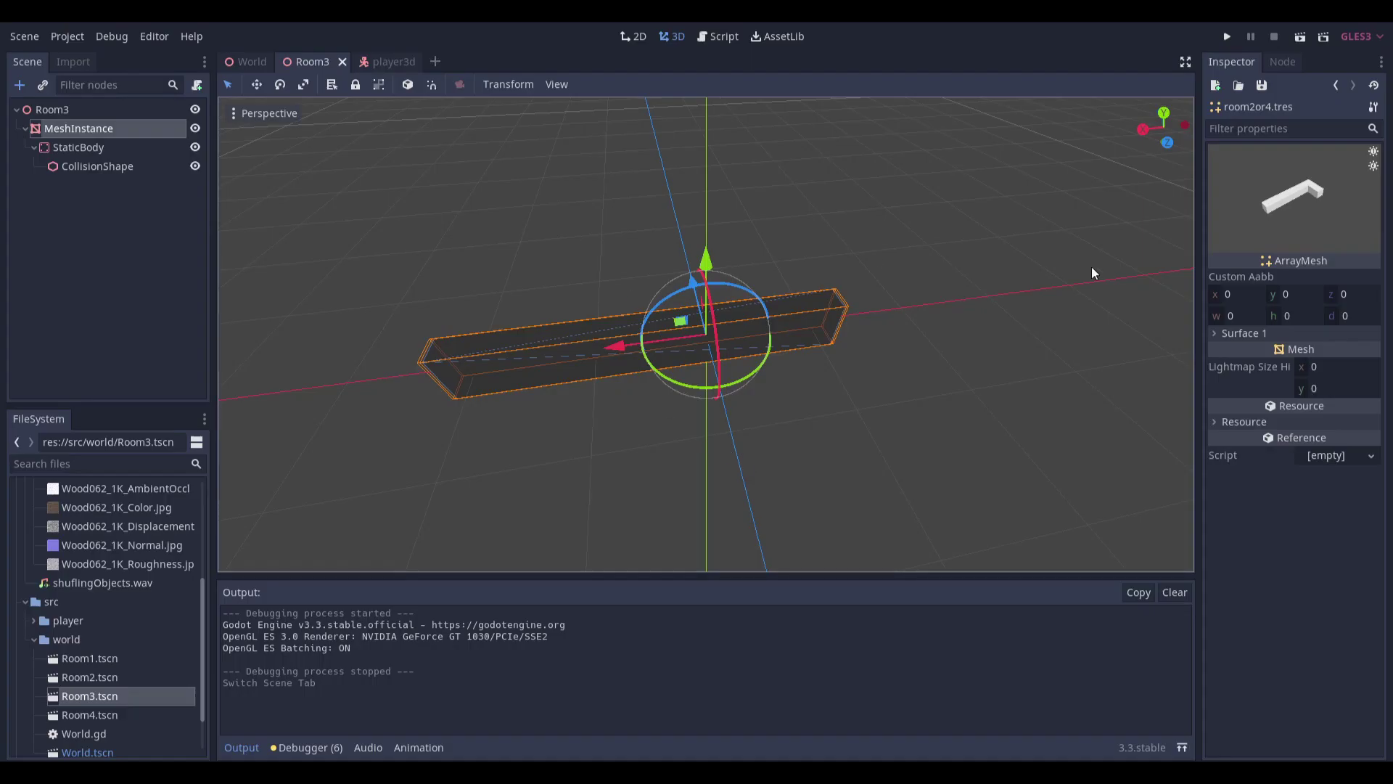
# Switch to Godot, open the World scene, run the game and walk along the corridor, and release the game's mouse capture
pyautogui.click(239, 61)
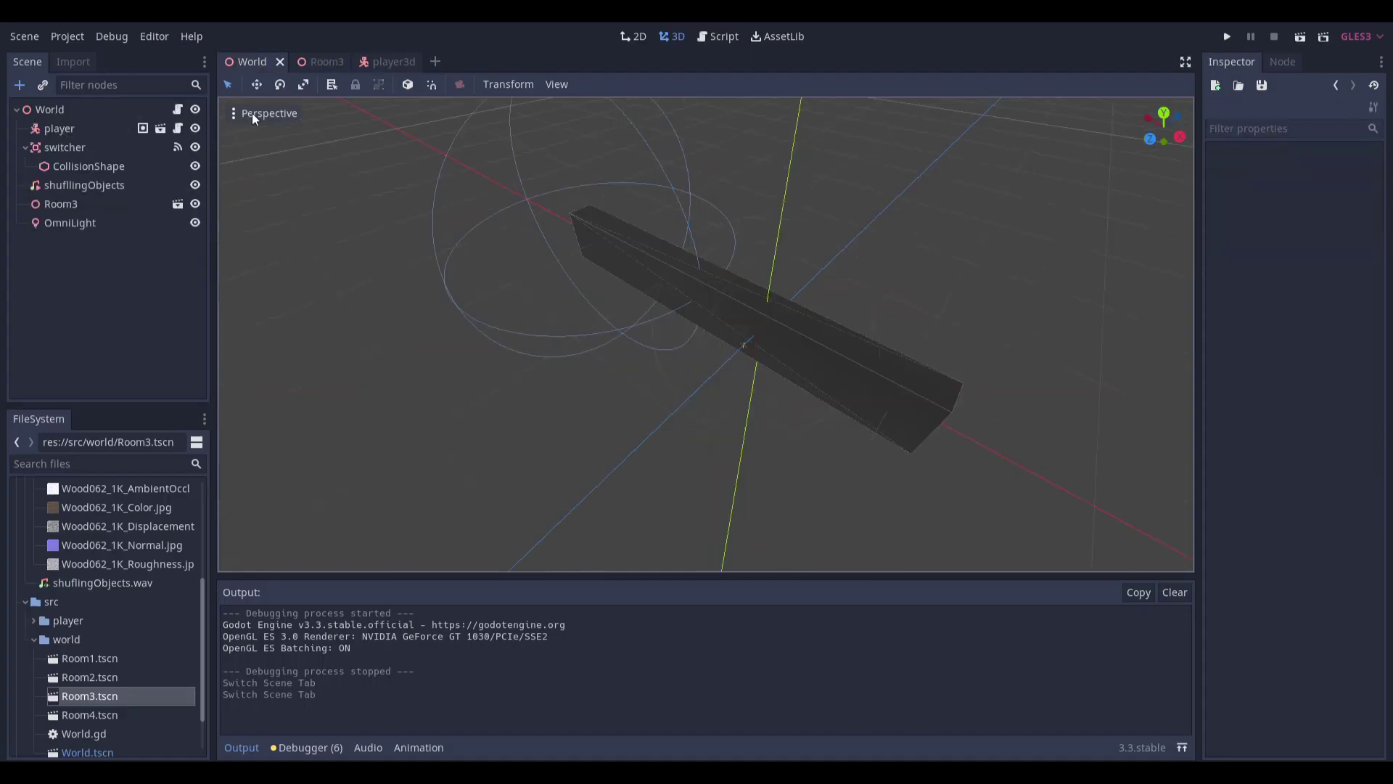
pyautogui.press('F5')
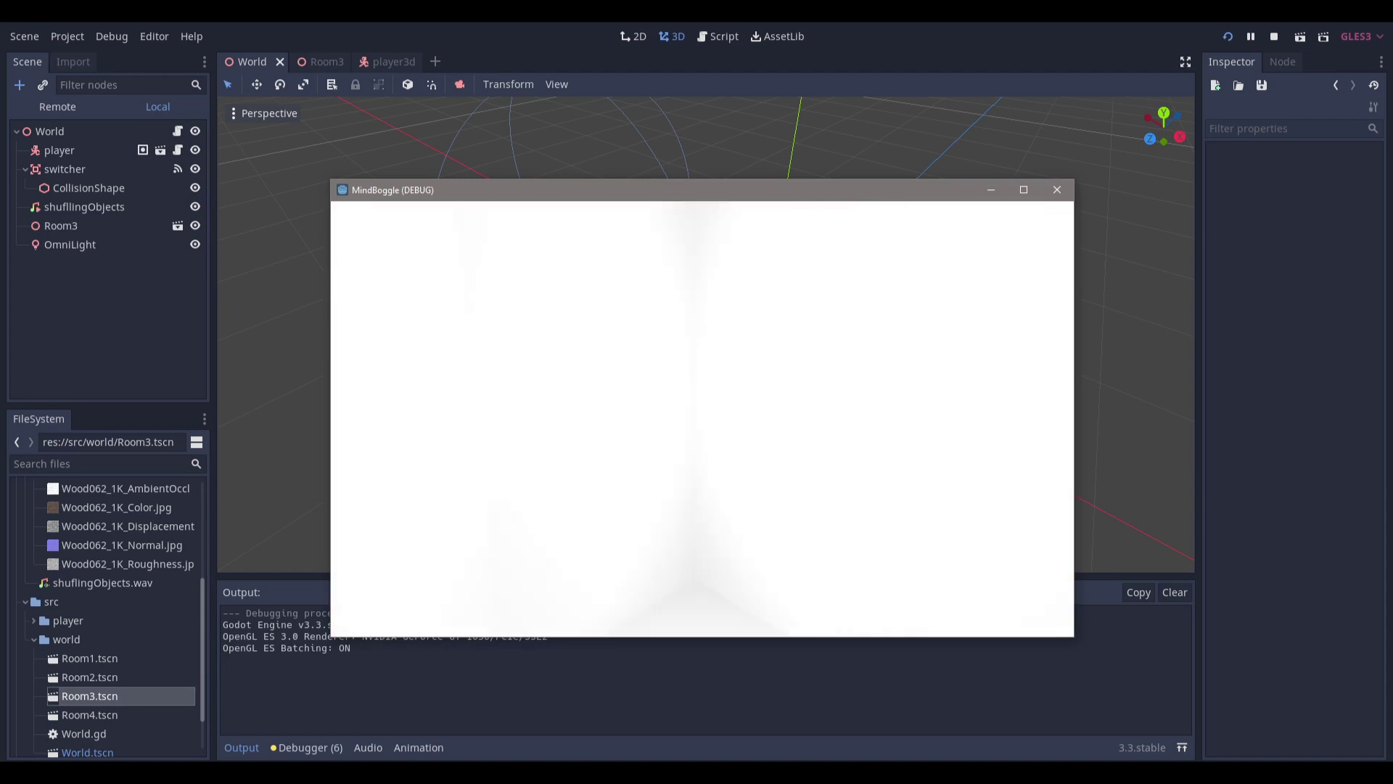
pyautogui.press('w')
pyautogui.press('w')
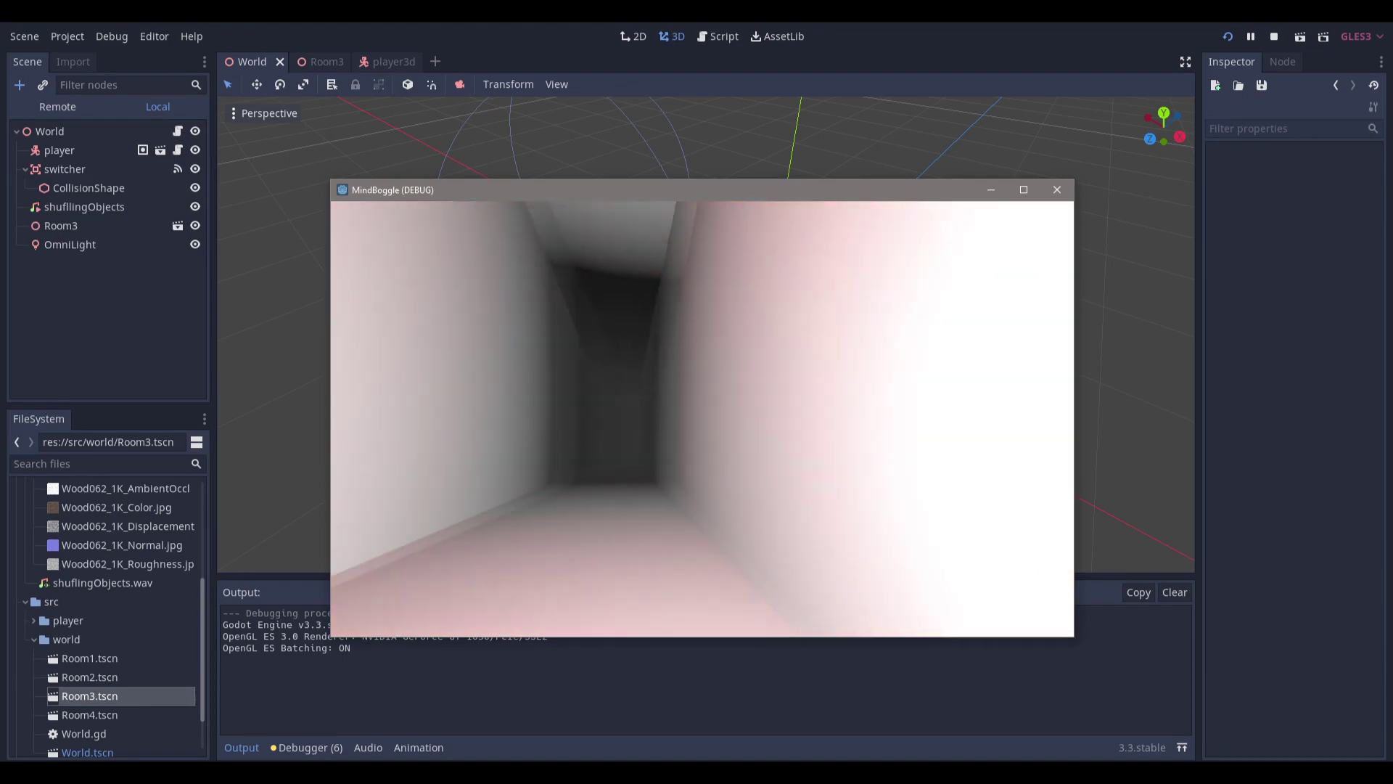
pyautogui.press('Escape')
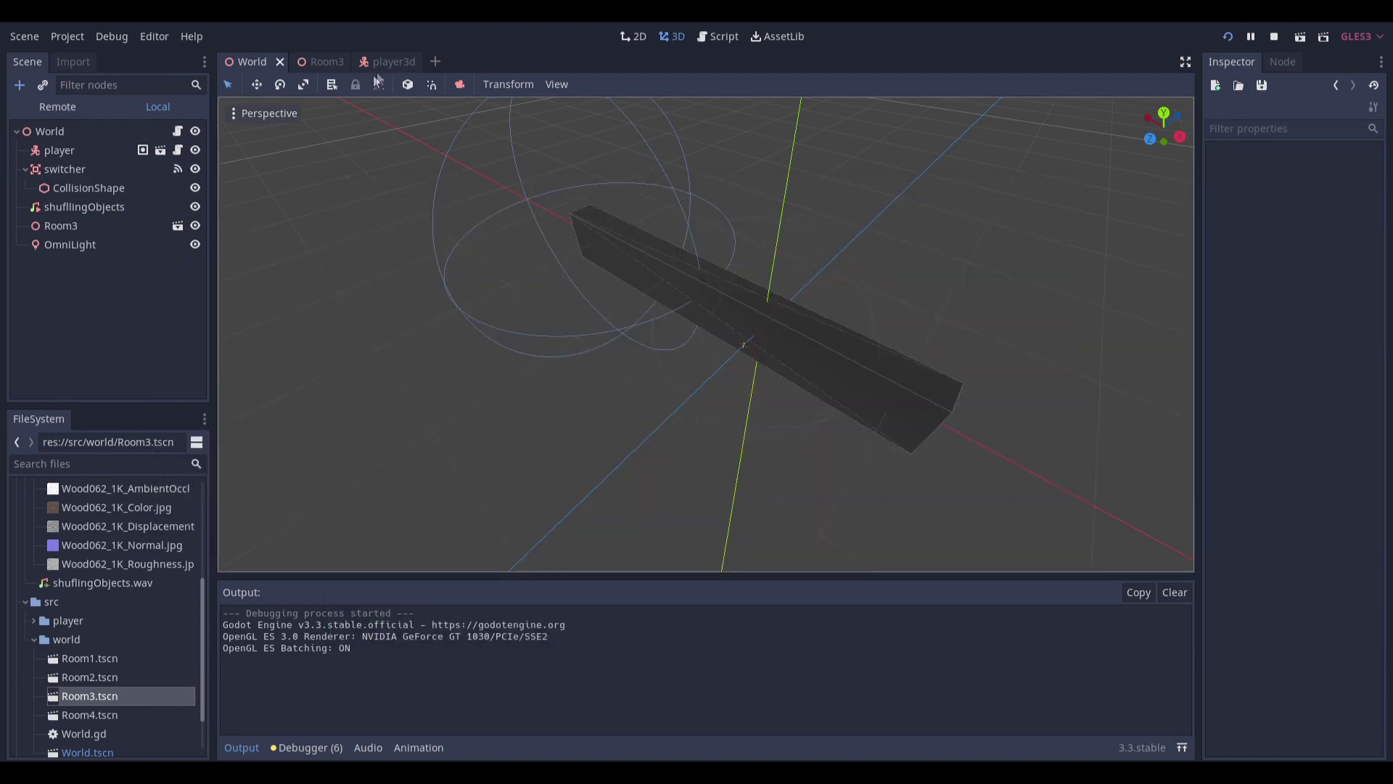
# Open the player3d scene, run the game again and walk through the red-lit corridor into the switched room's side passage
pyautogui.click(385, 62)
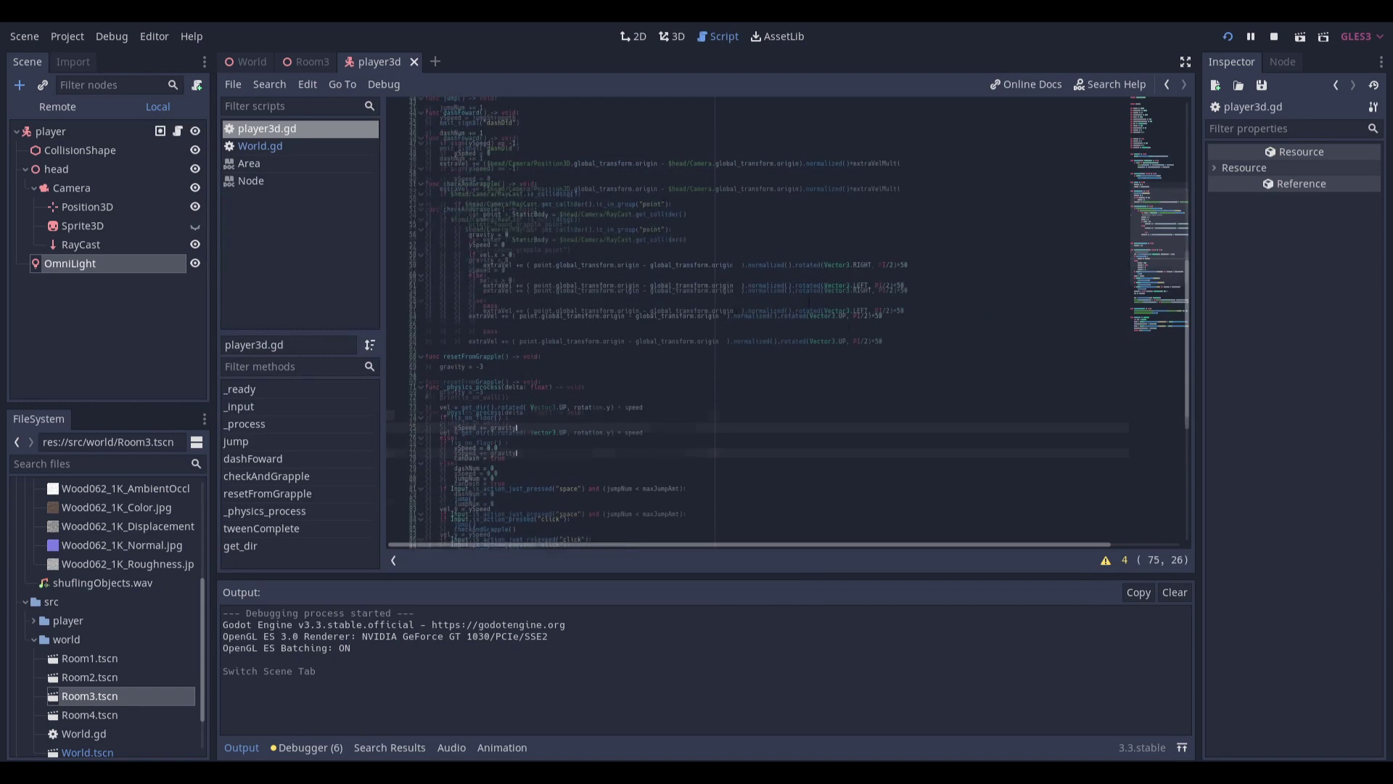
pyautogui.press('F5')
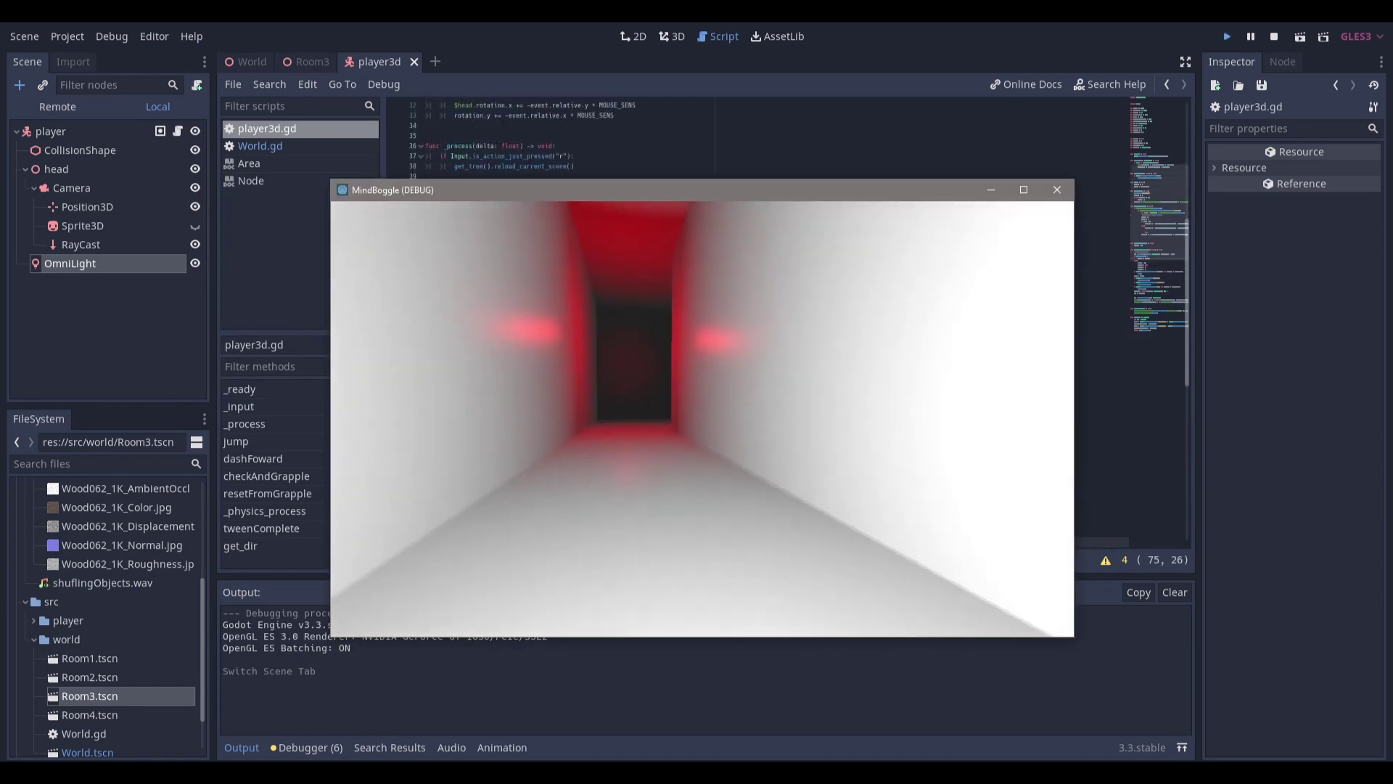
pyautogui.press('w')
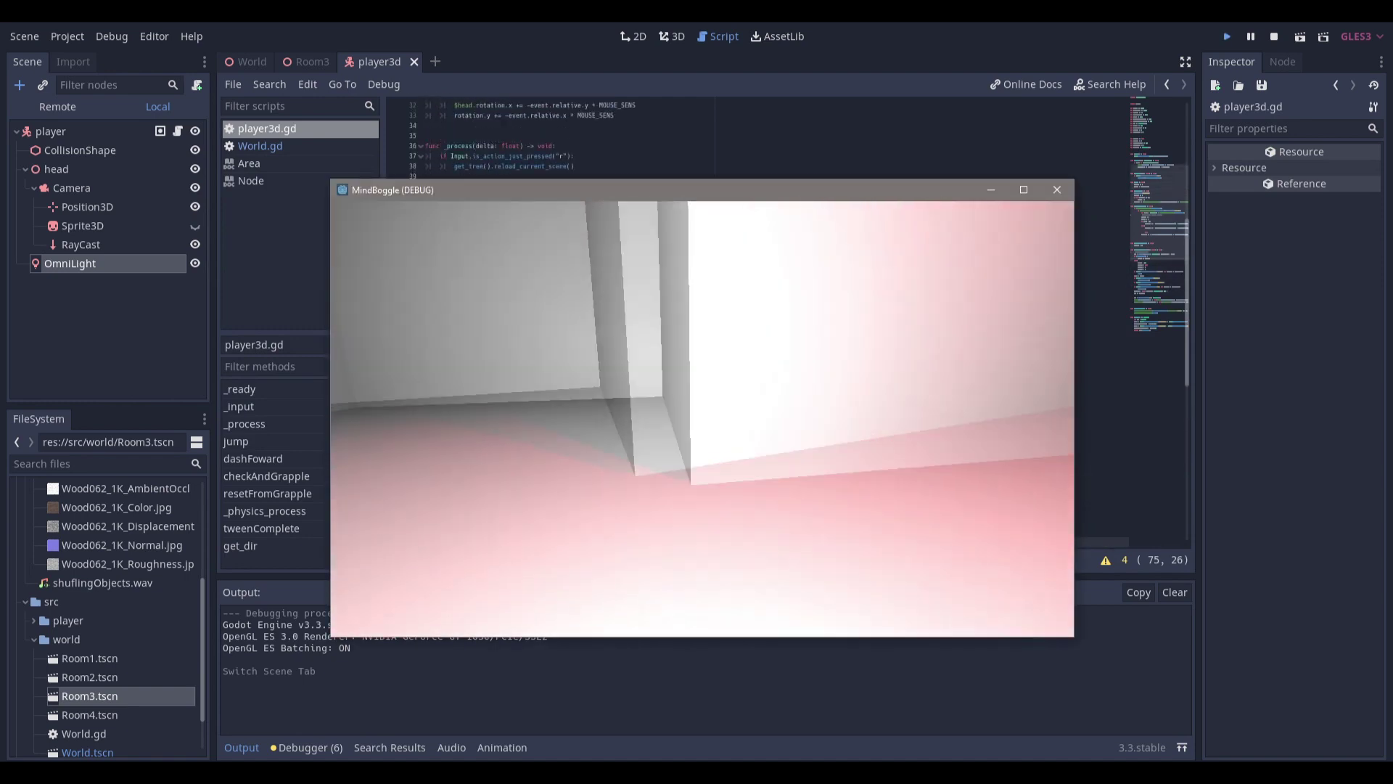
pyautogui.press('w')
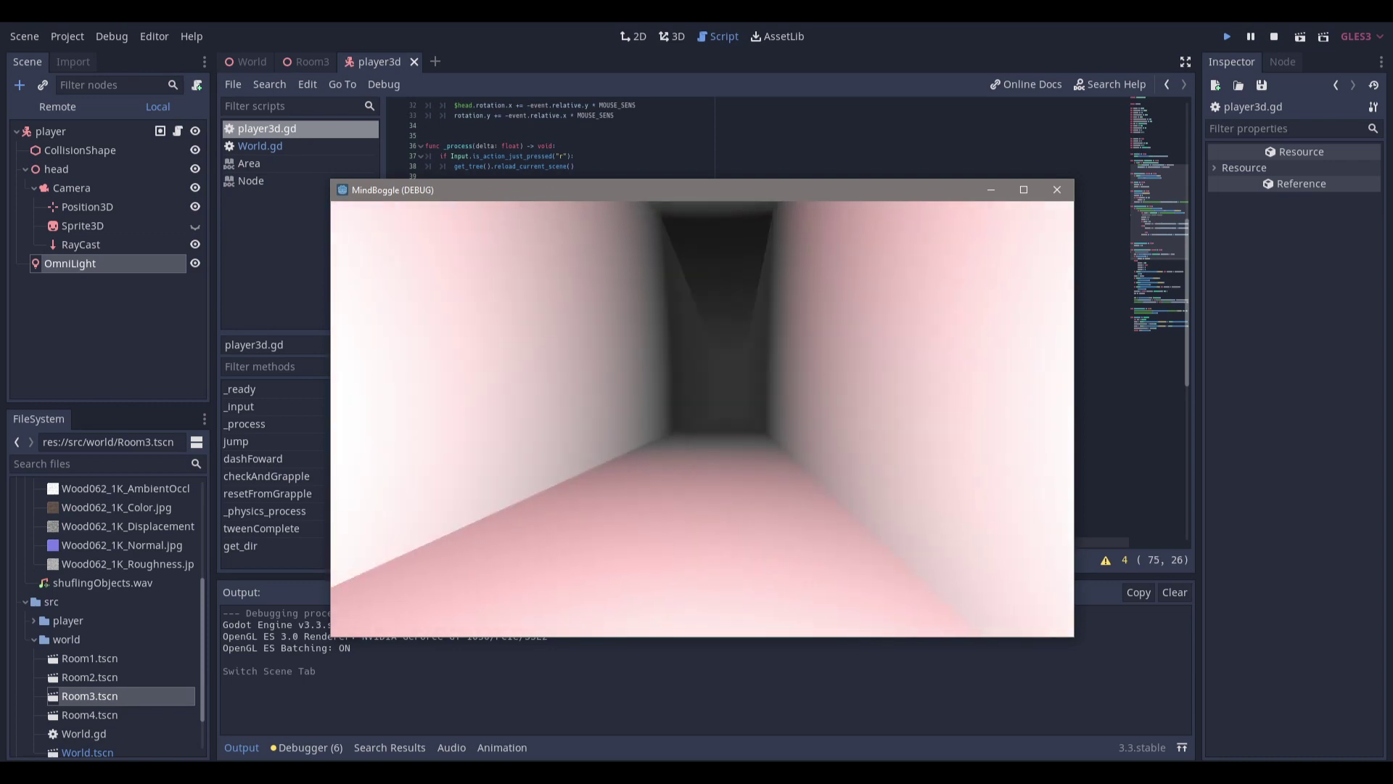
pyautogui.press('w')
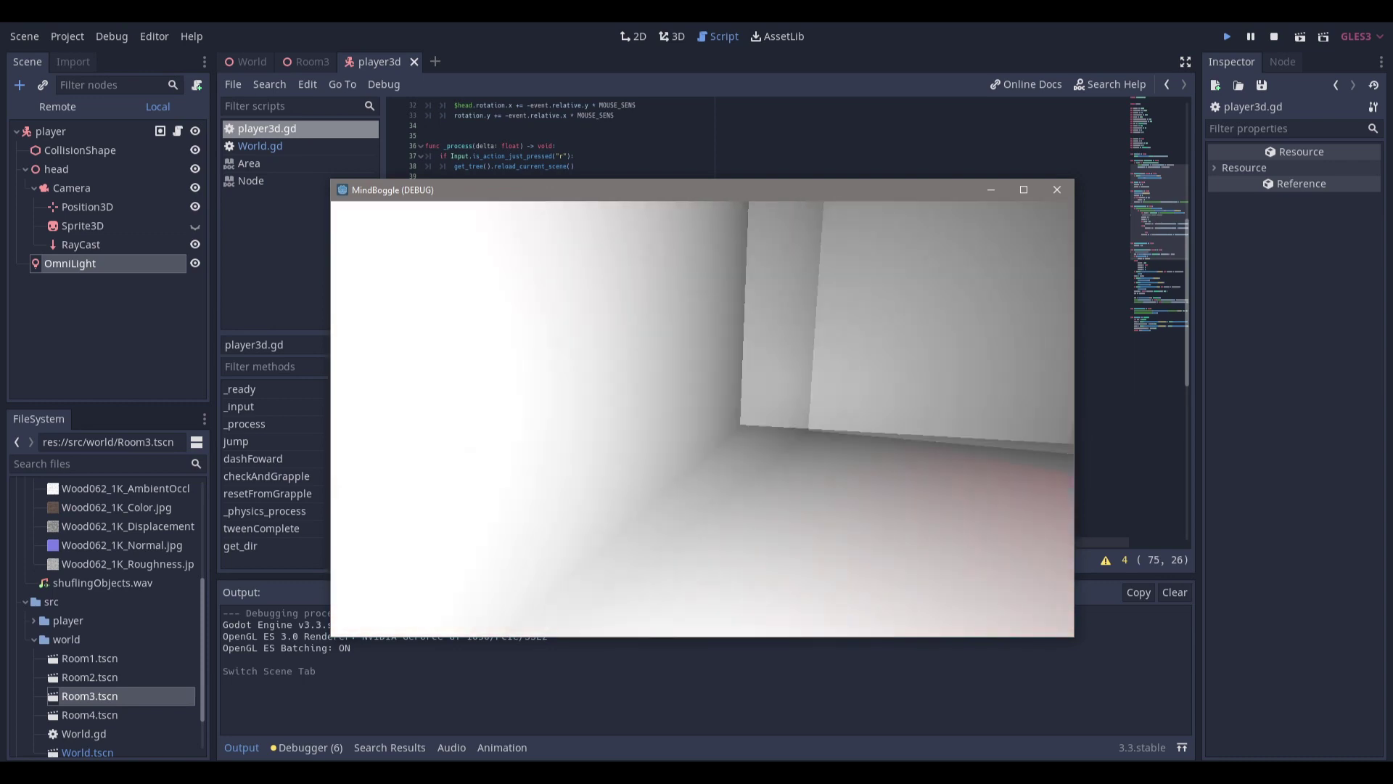